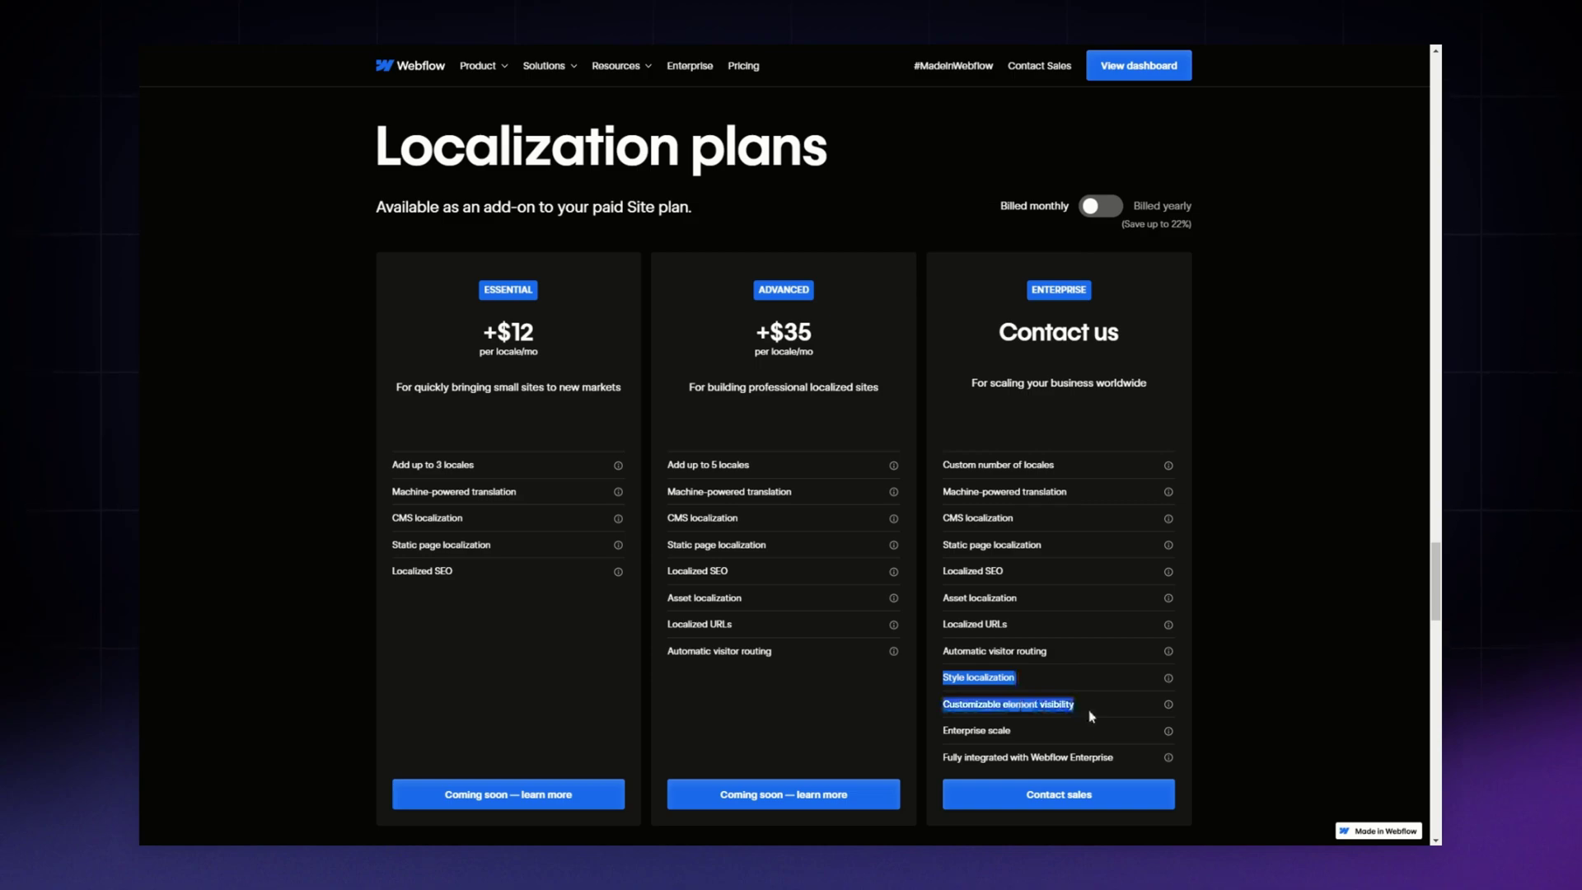
mouse_move(1172, 681)
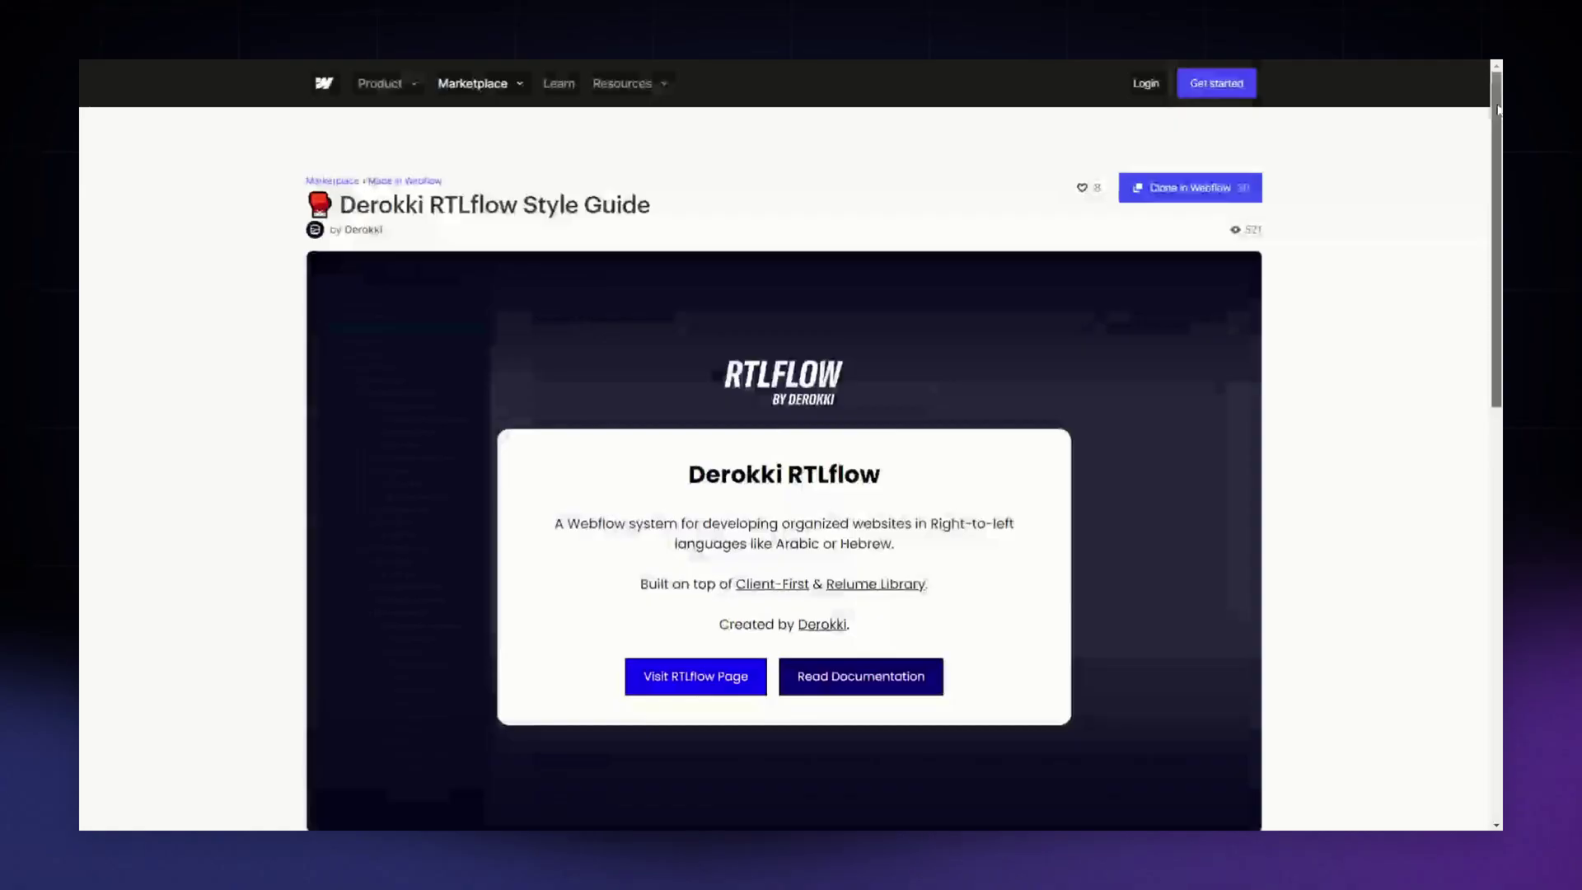
drag(1498, 109, 1498, 113)
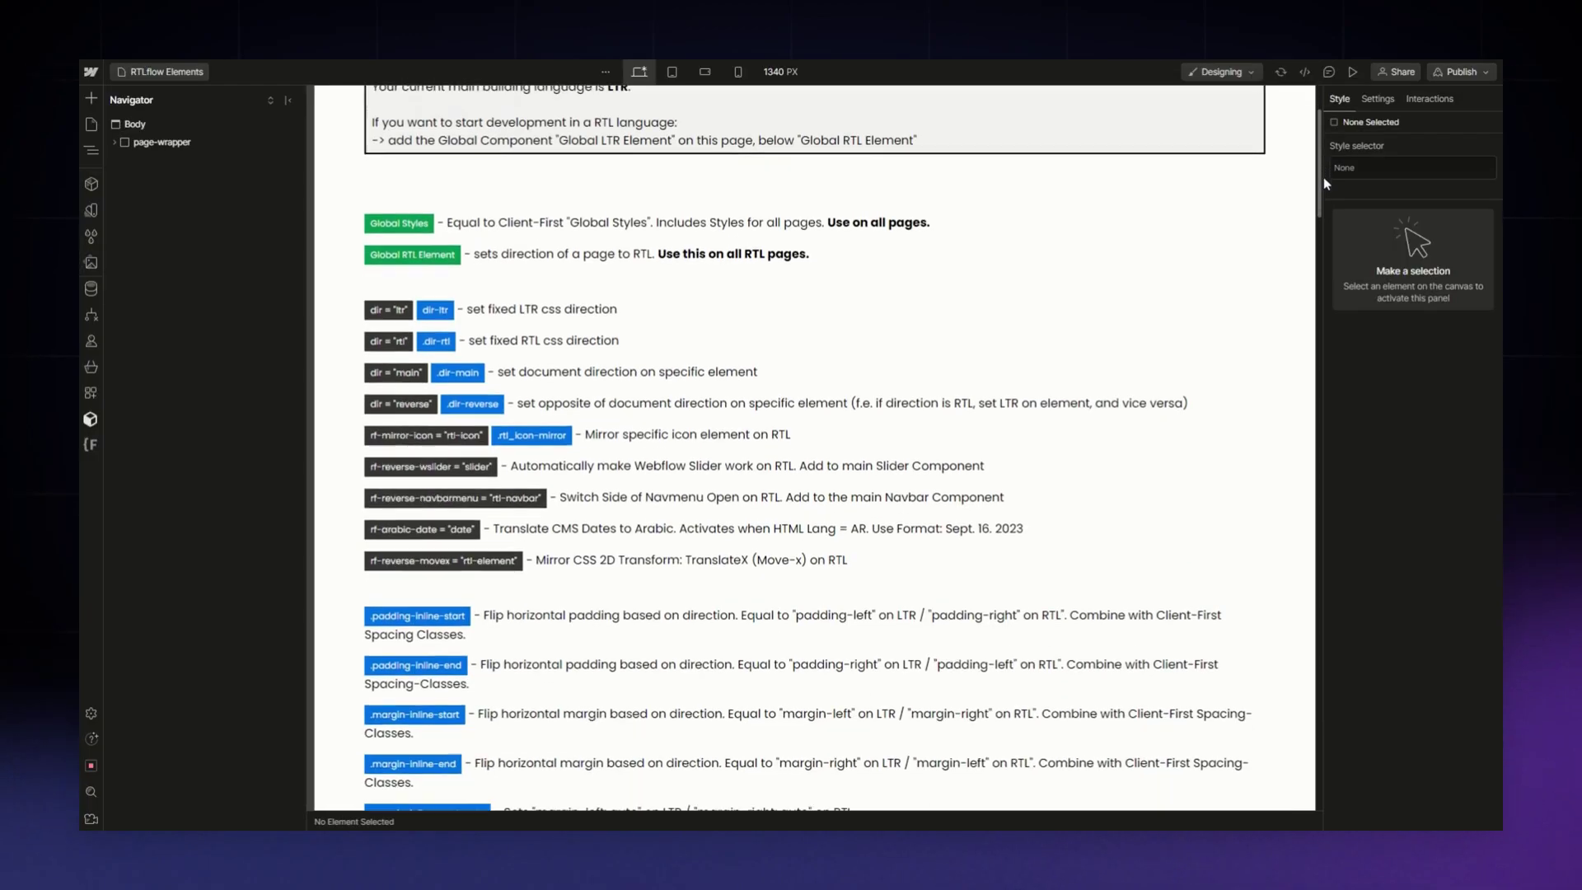
drag(1324, 177, 1310, 535)
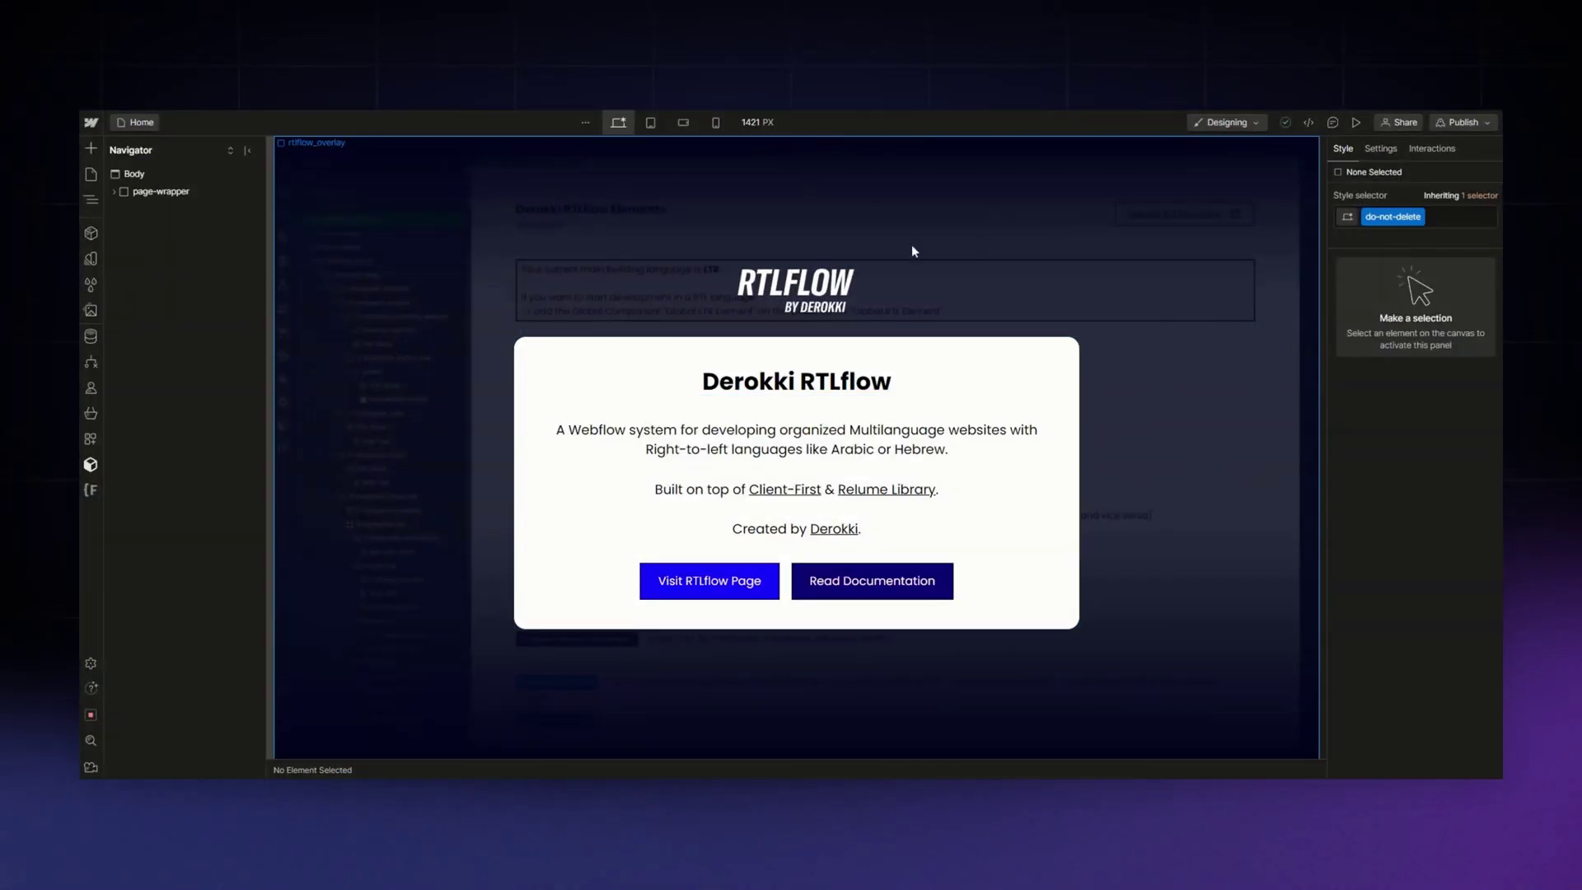
Open the Style Guide page and examine its typography and color sections.
click(146, 194)
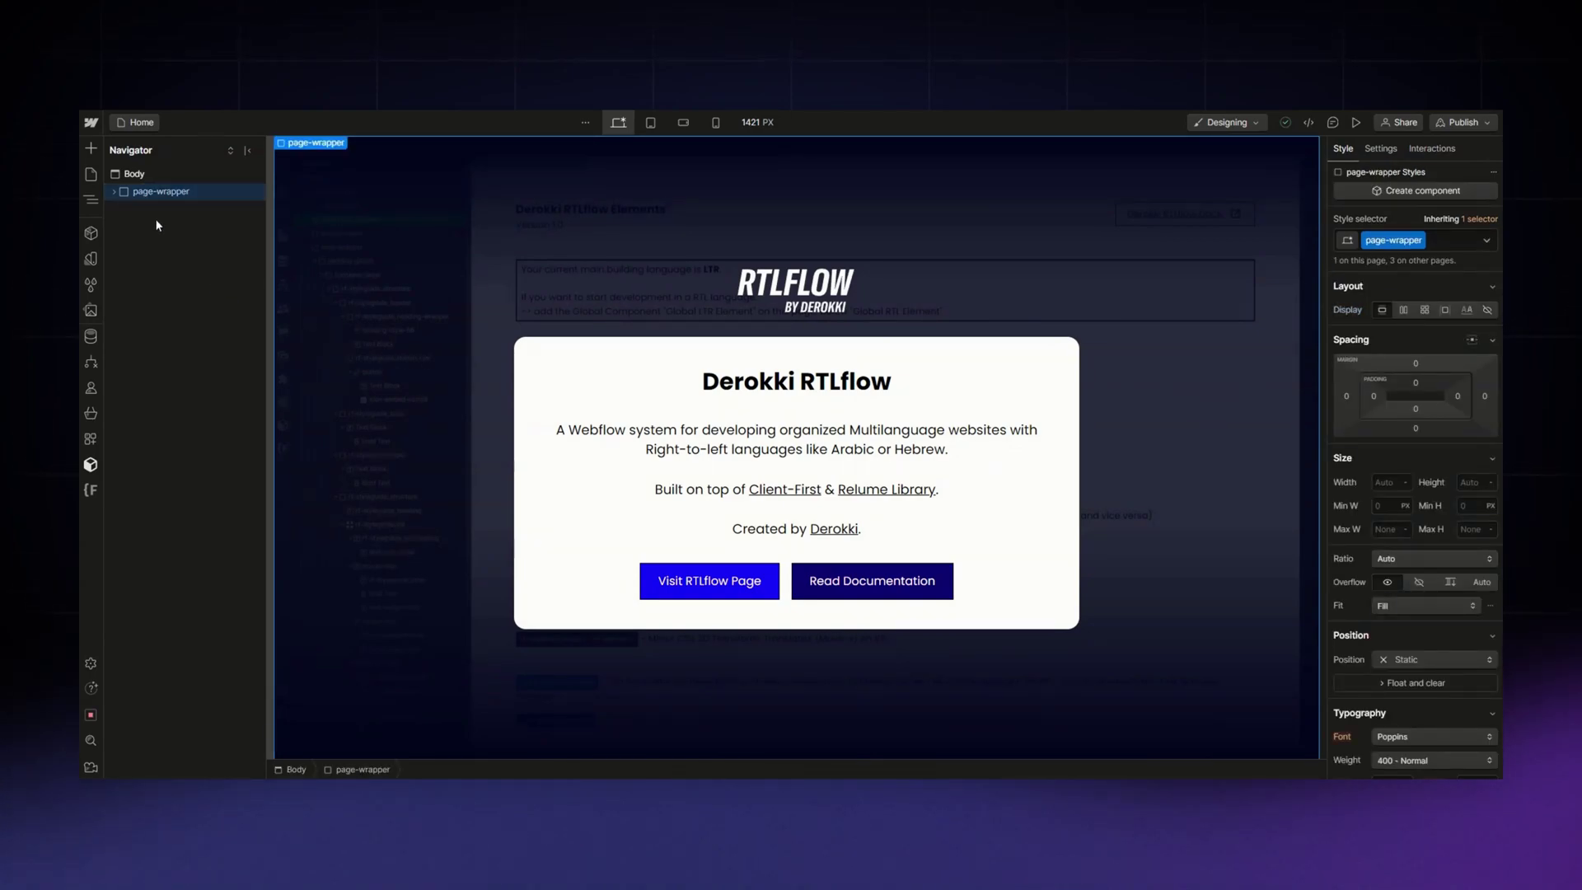
click(92, 175)
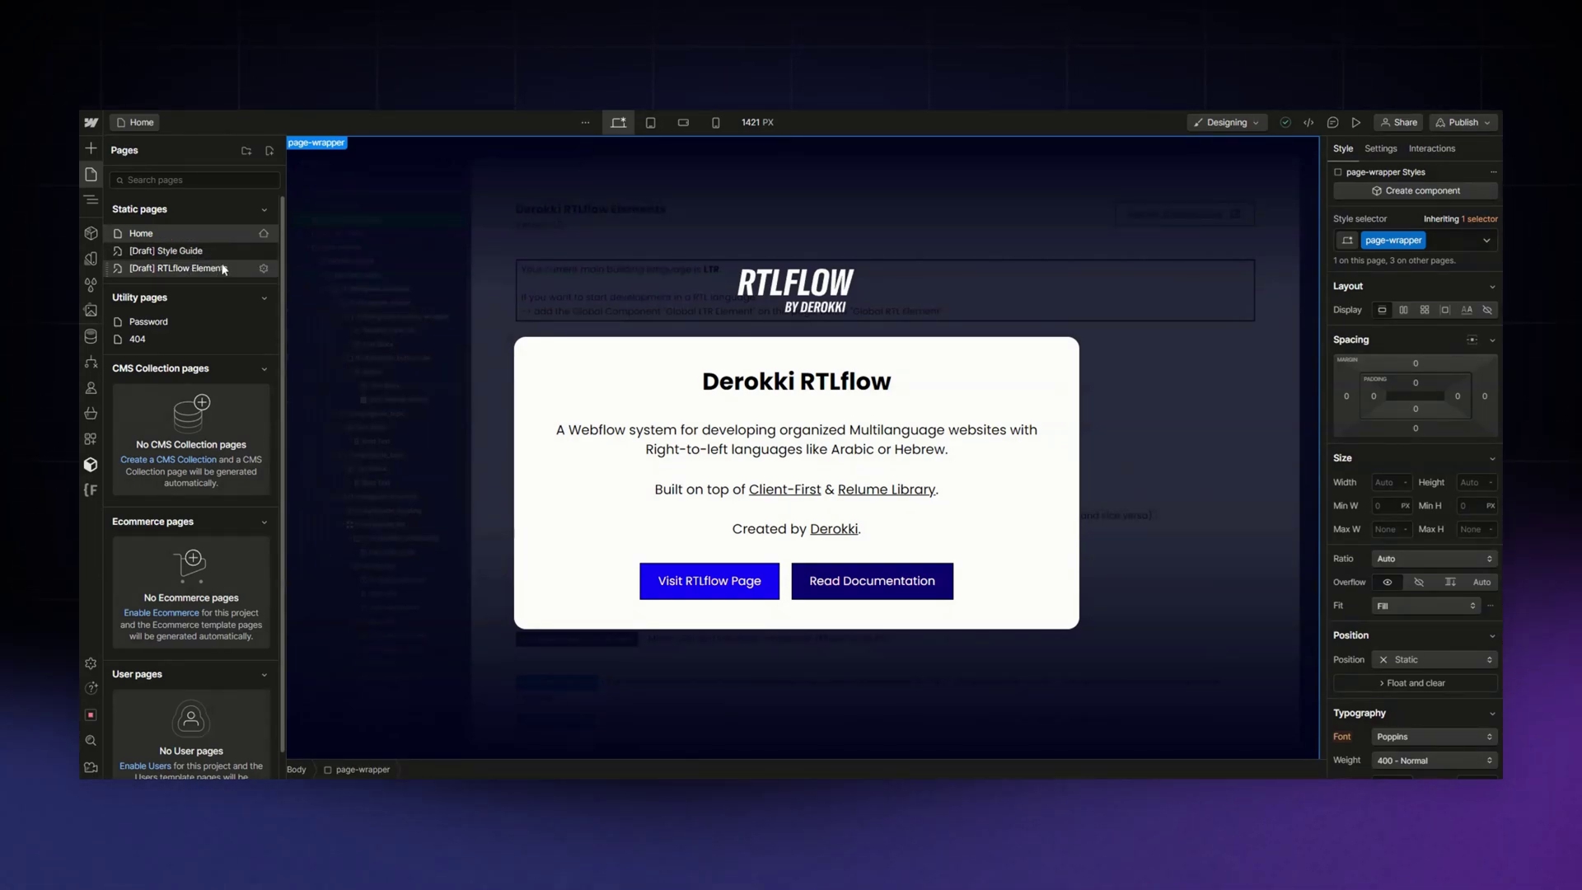
click(201, 248)
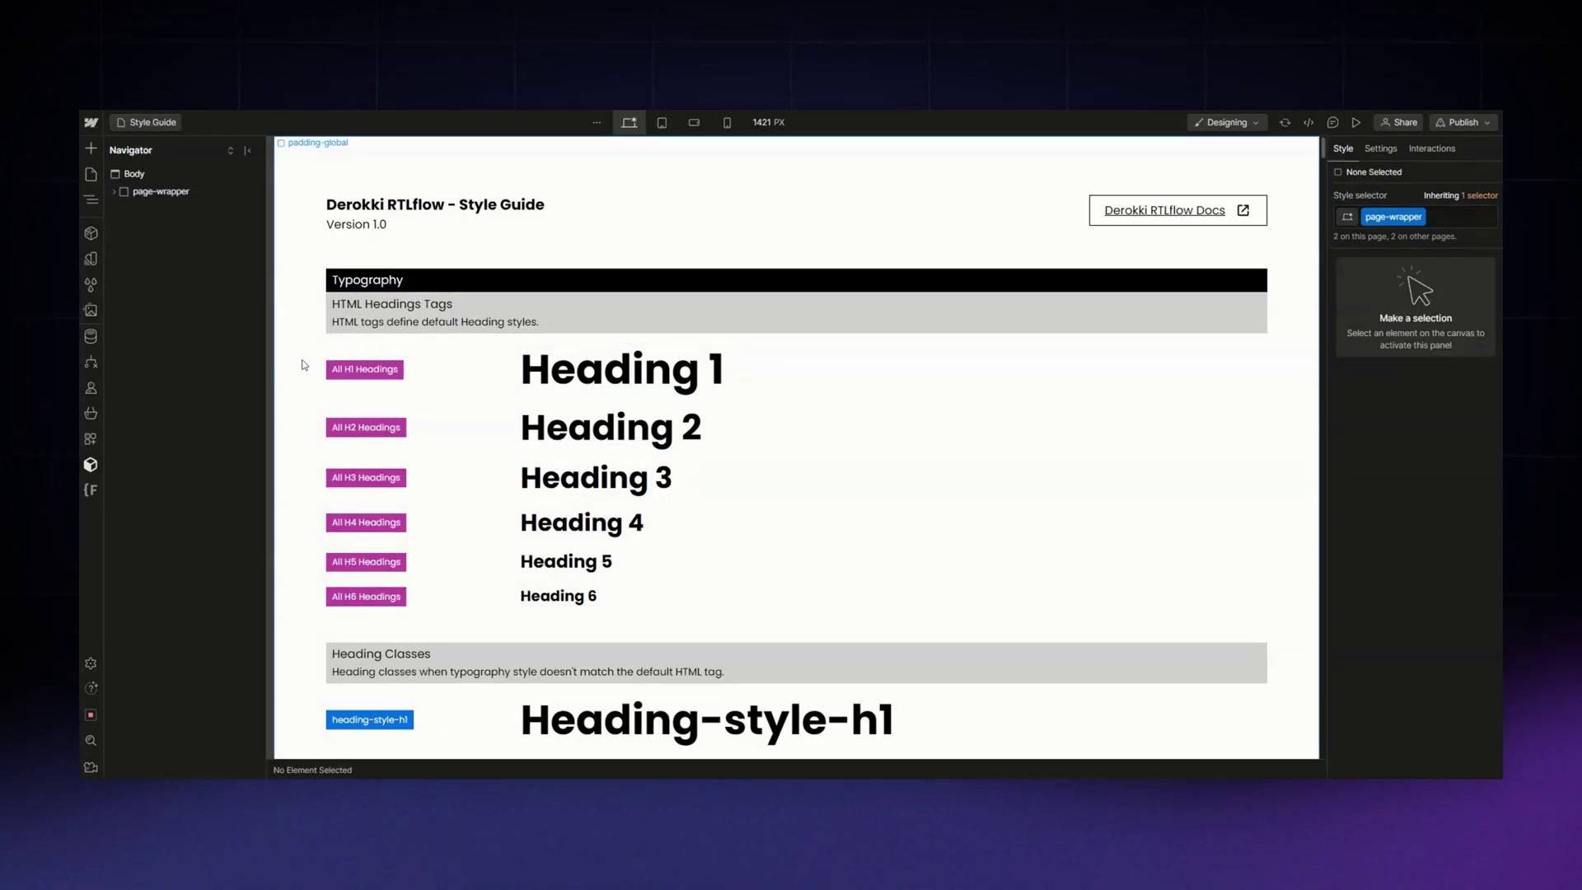
scroll(767, 498, down, 15)
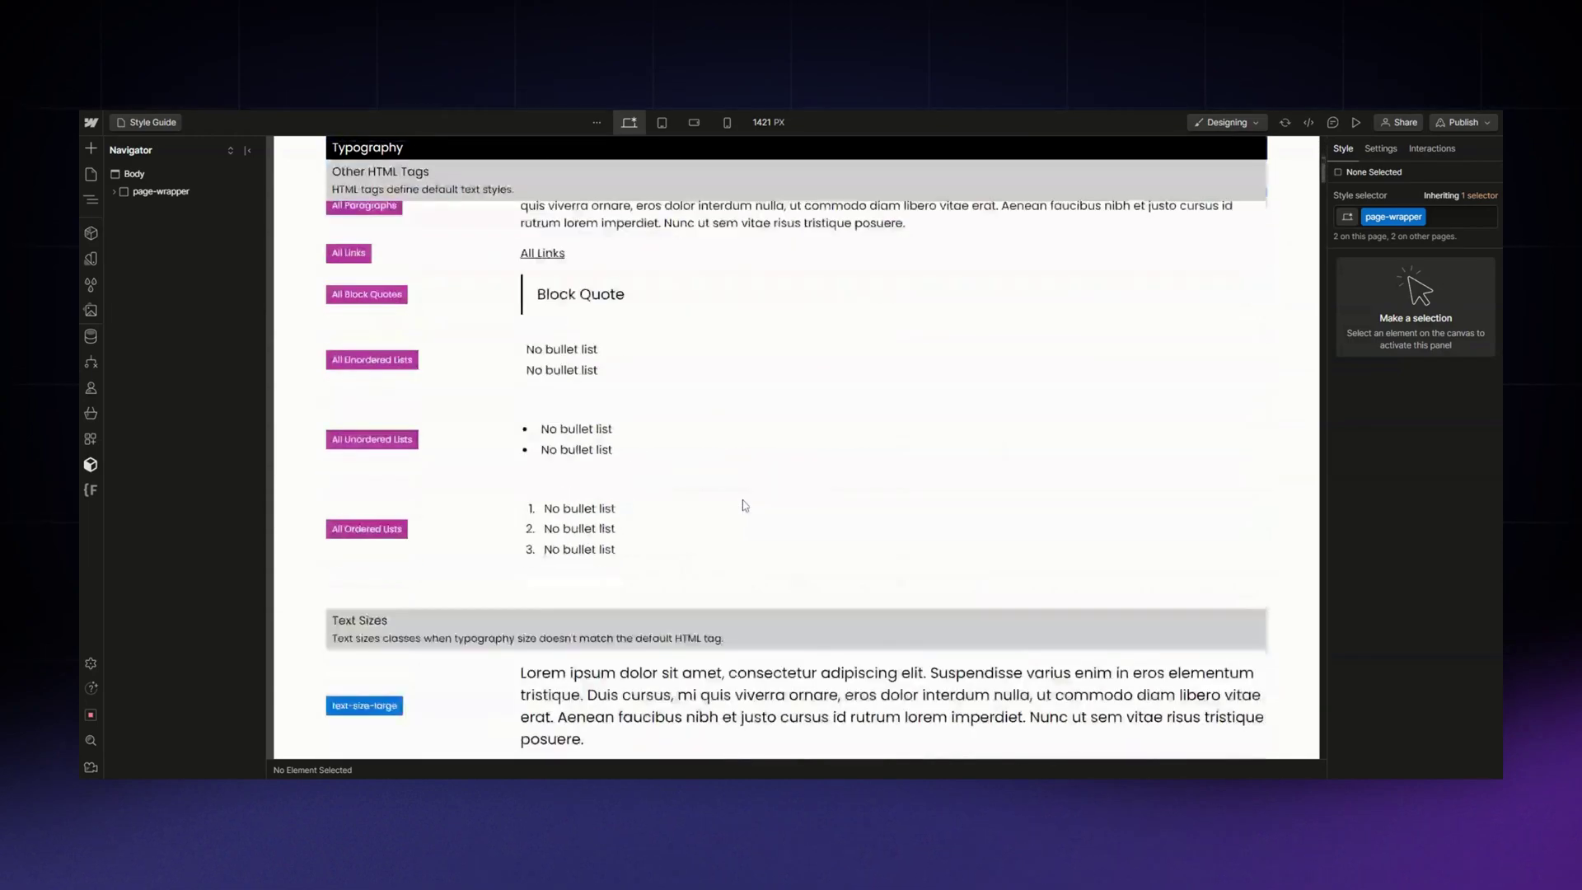
scroll(745, 501, down, 20)
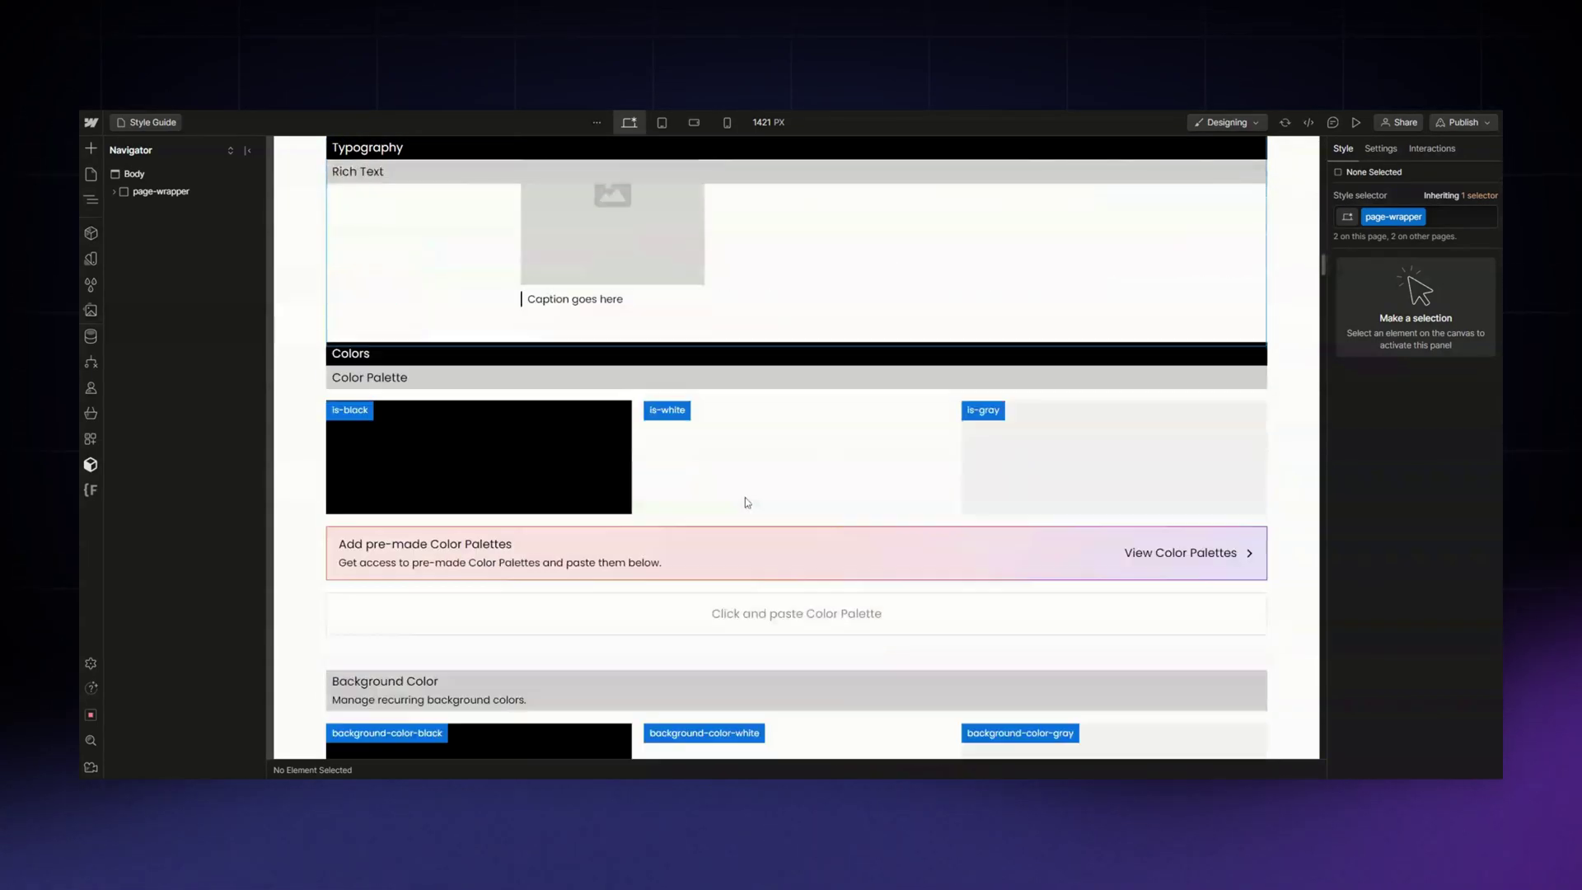
scroll(748, 502, up, 5)
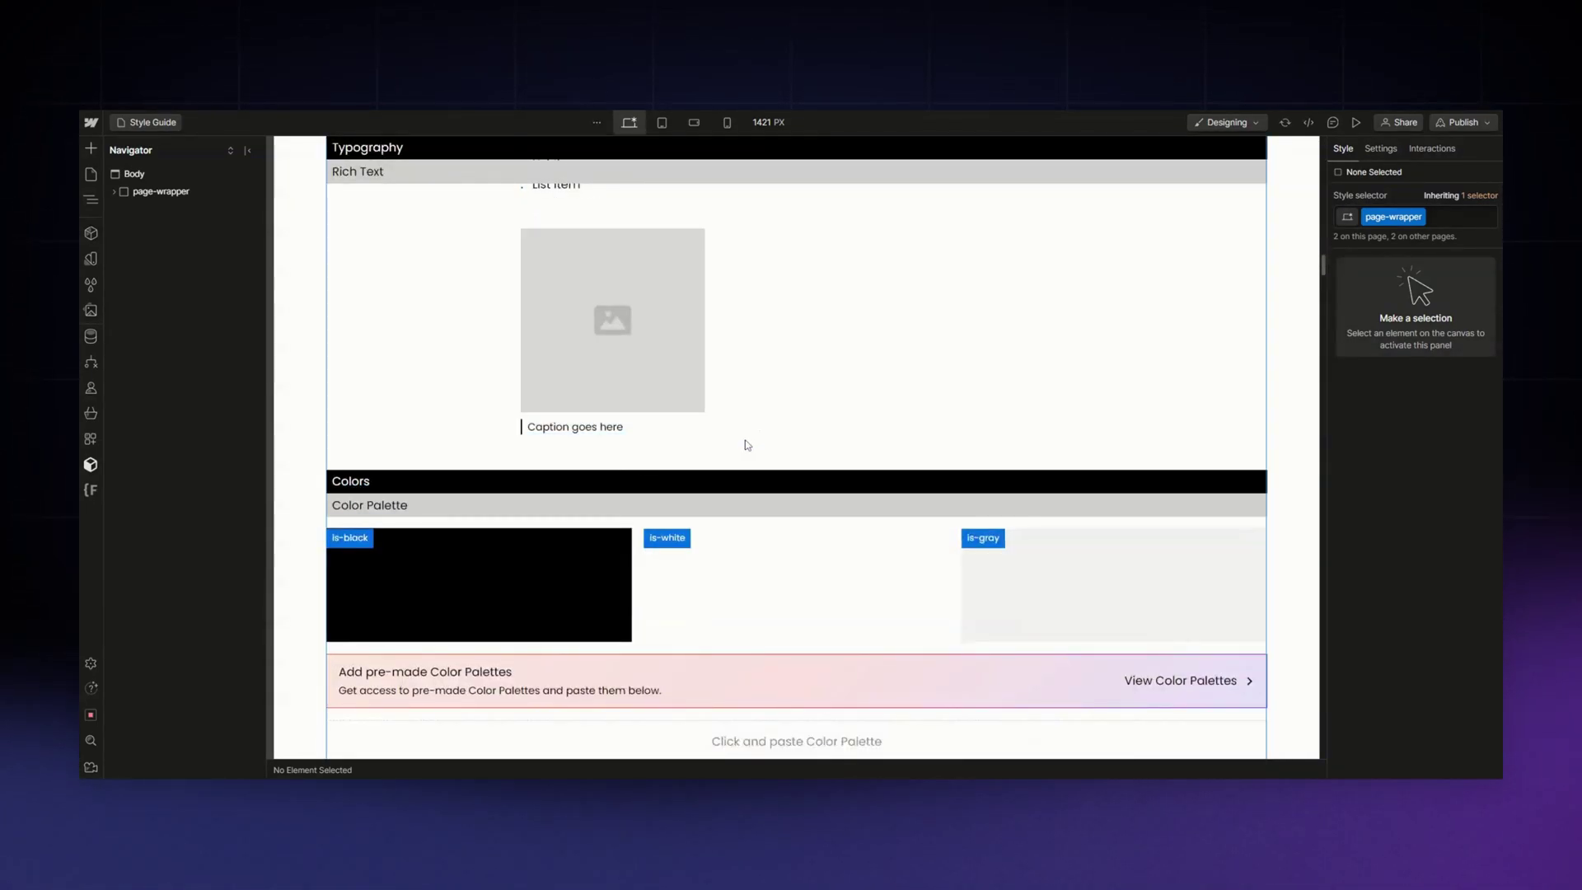
scroll(726, 478, up, 5)
scroll(725, 478, down, 8)
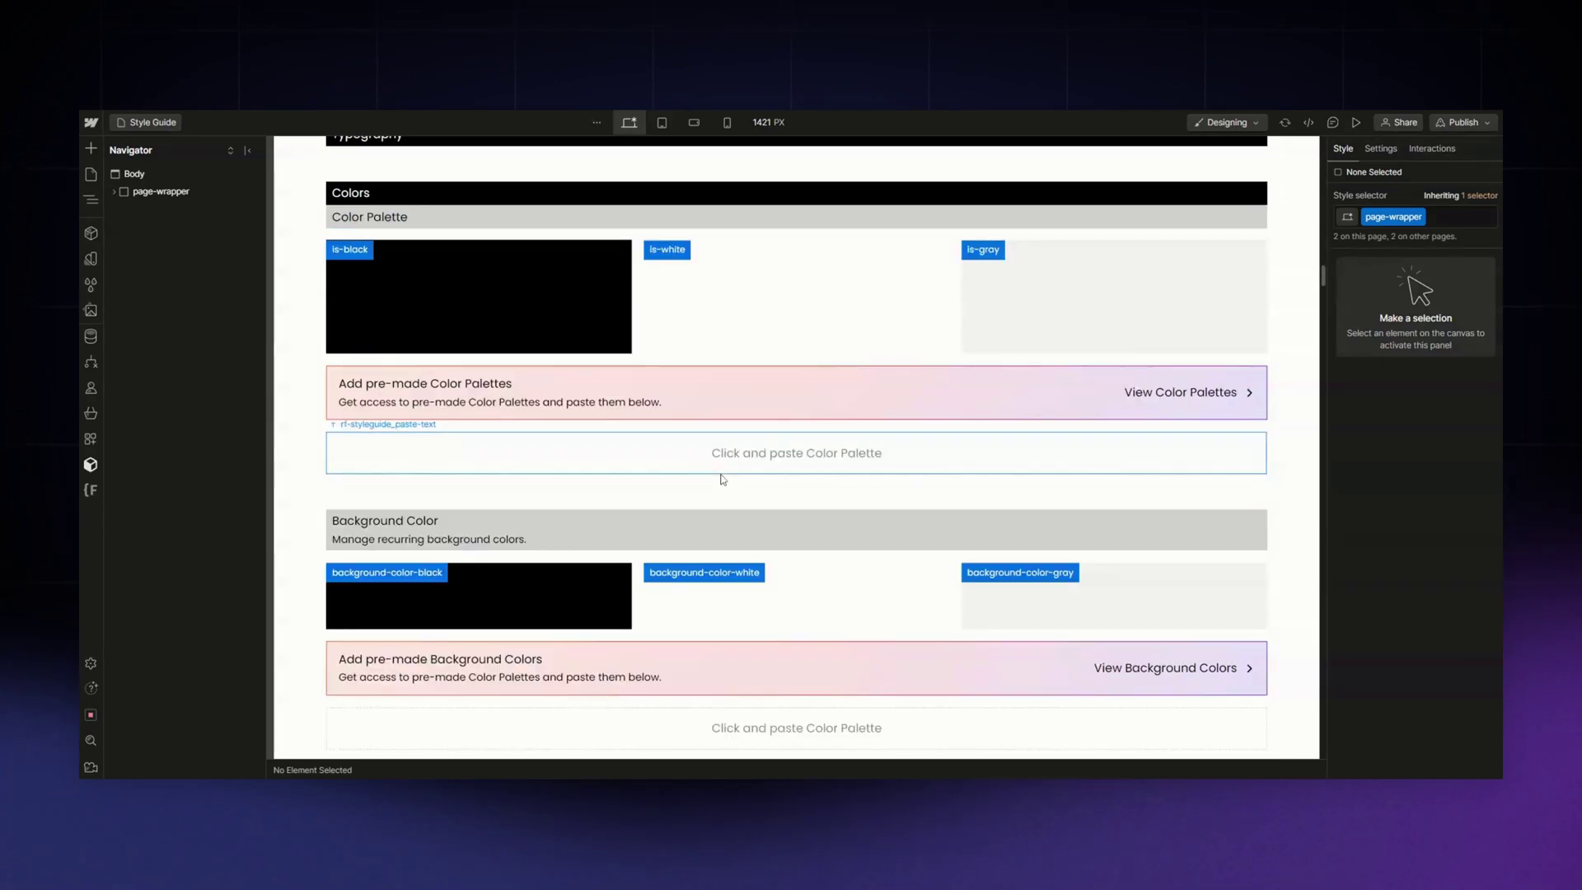
scroll(695, 424, up, 20)
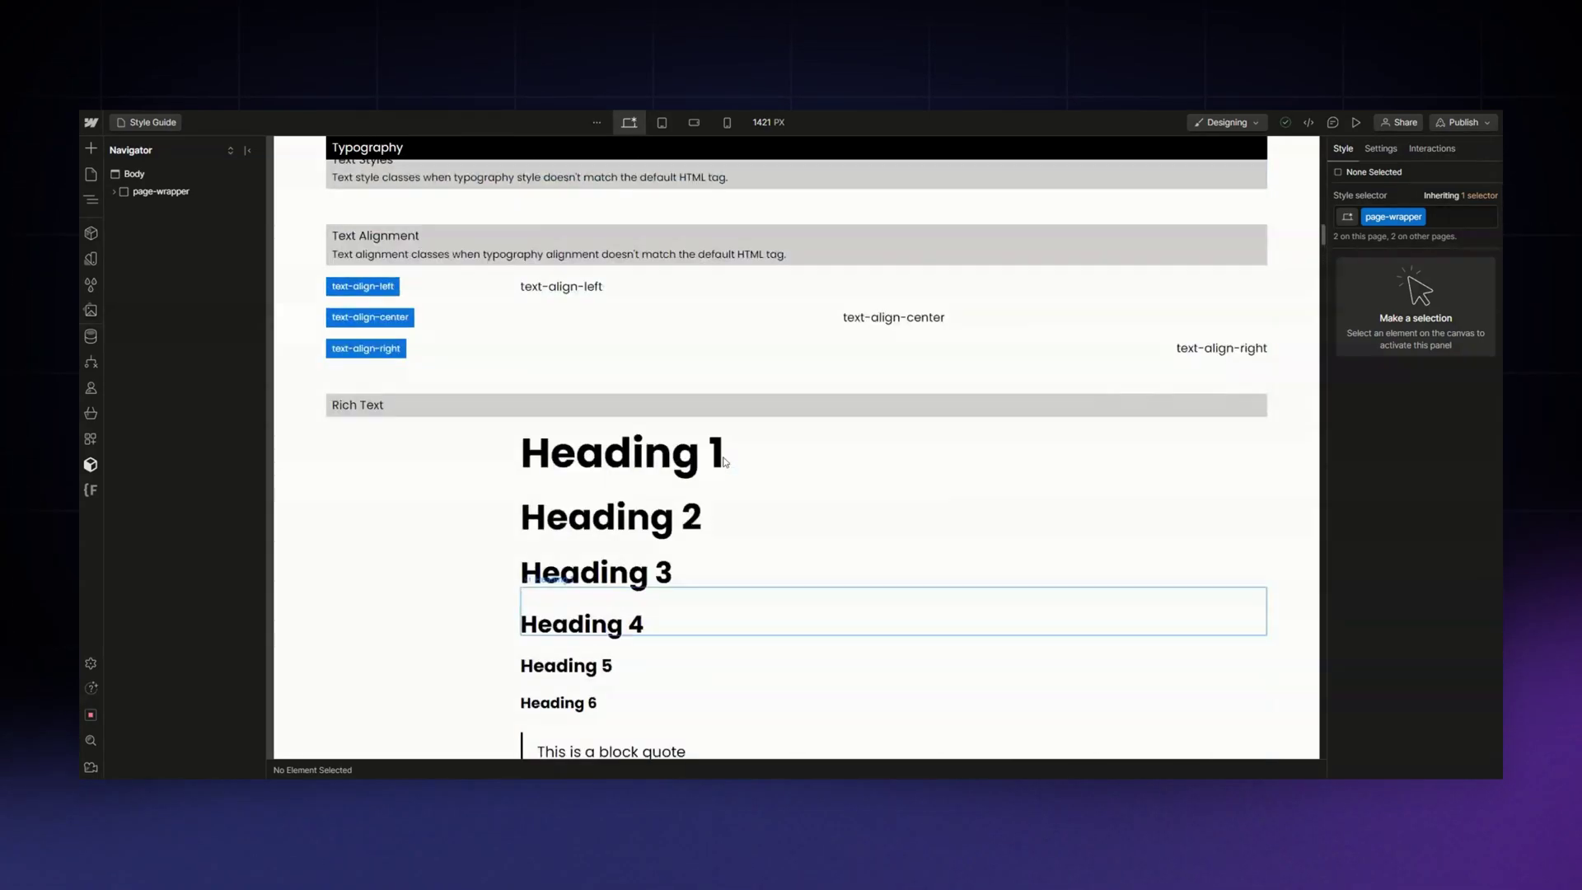
scroll(760, 495, up, 1)
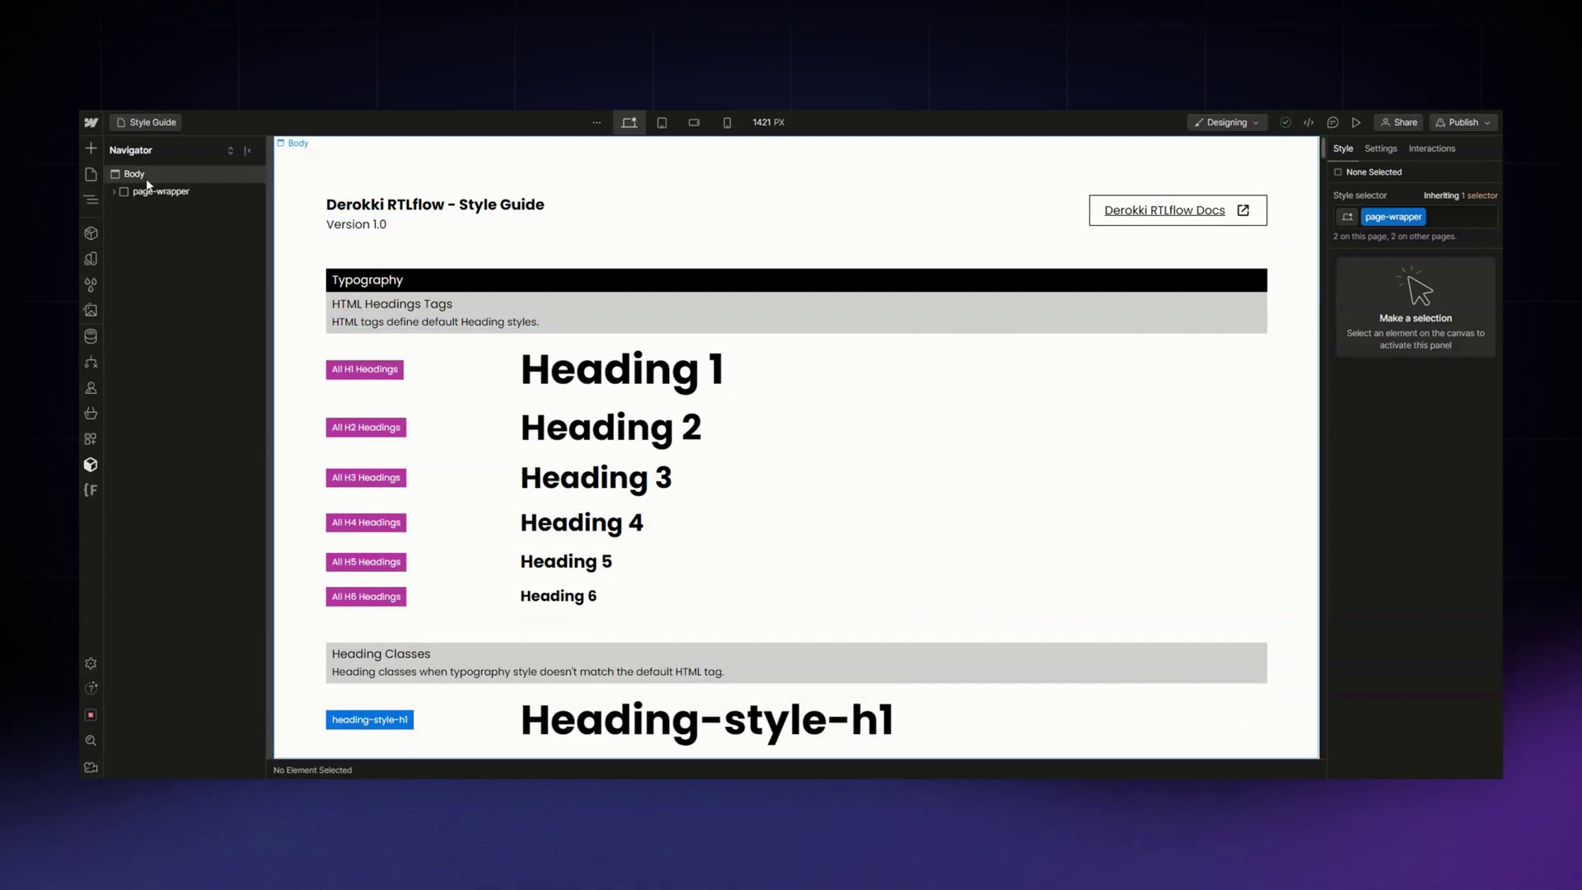
Open the RTLflow Elements page and examine its list of direction attributes and utility classes.
click(90, 177)
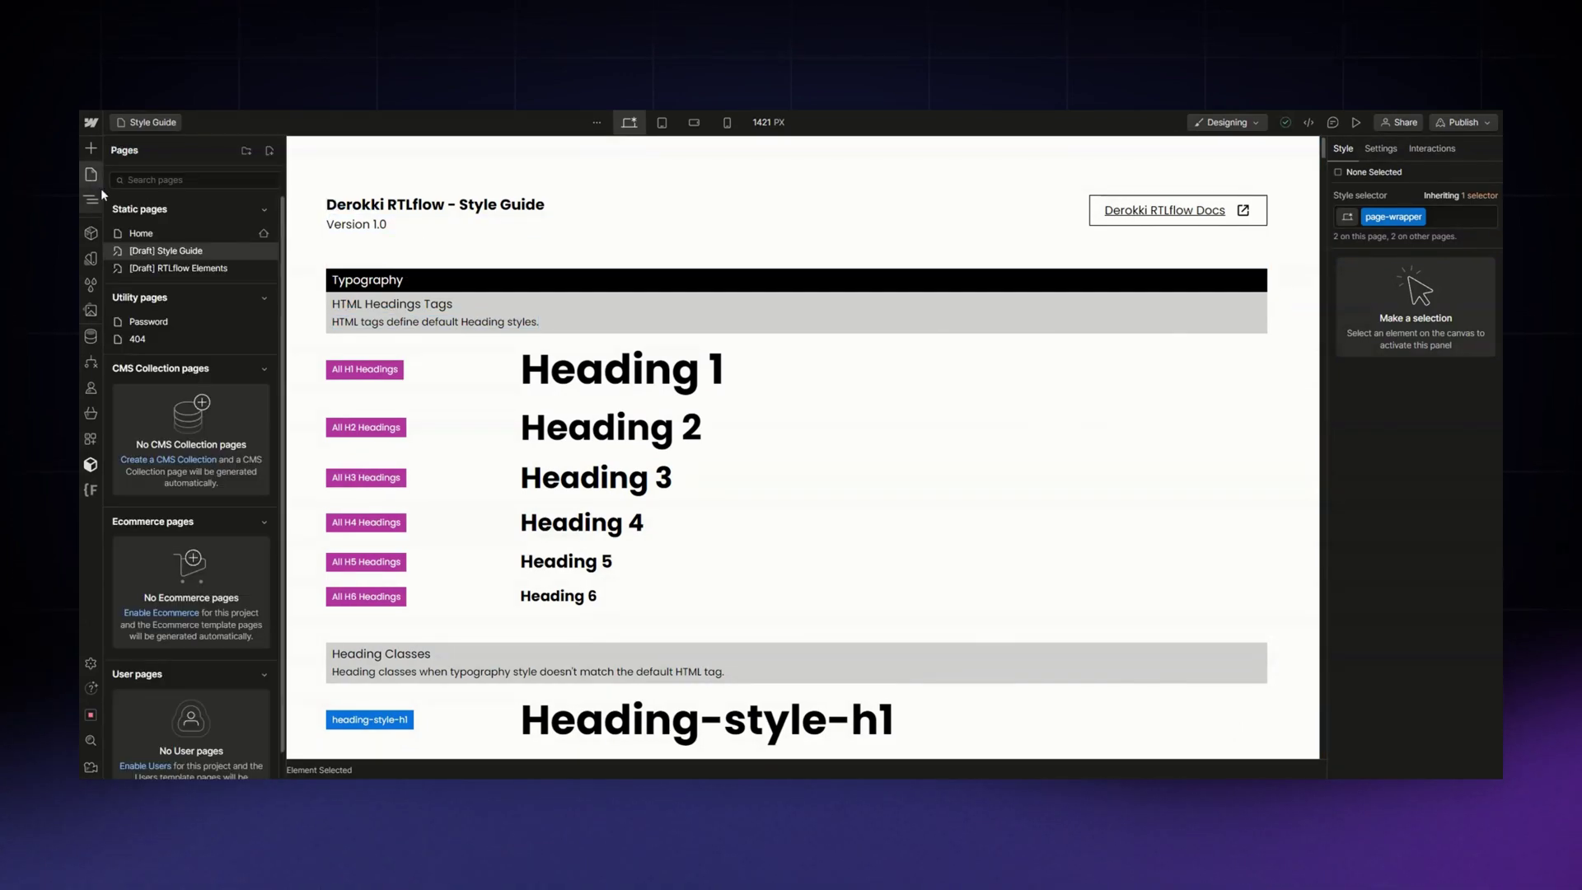
click(218, 267)
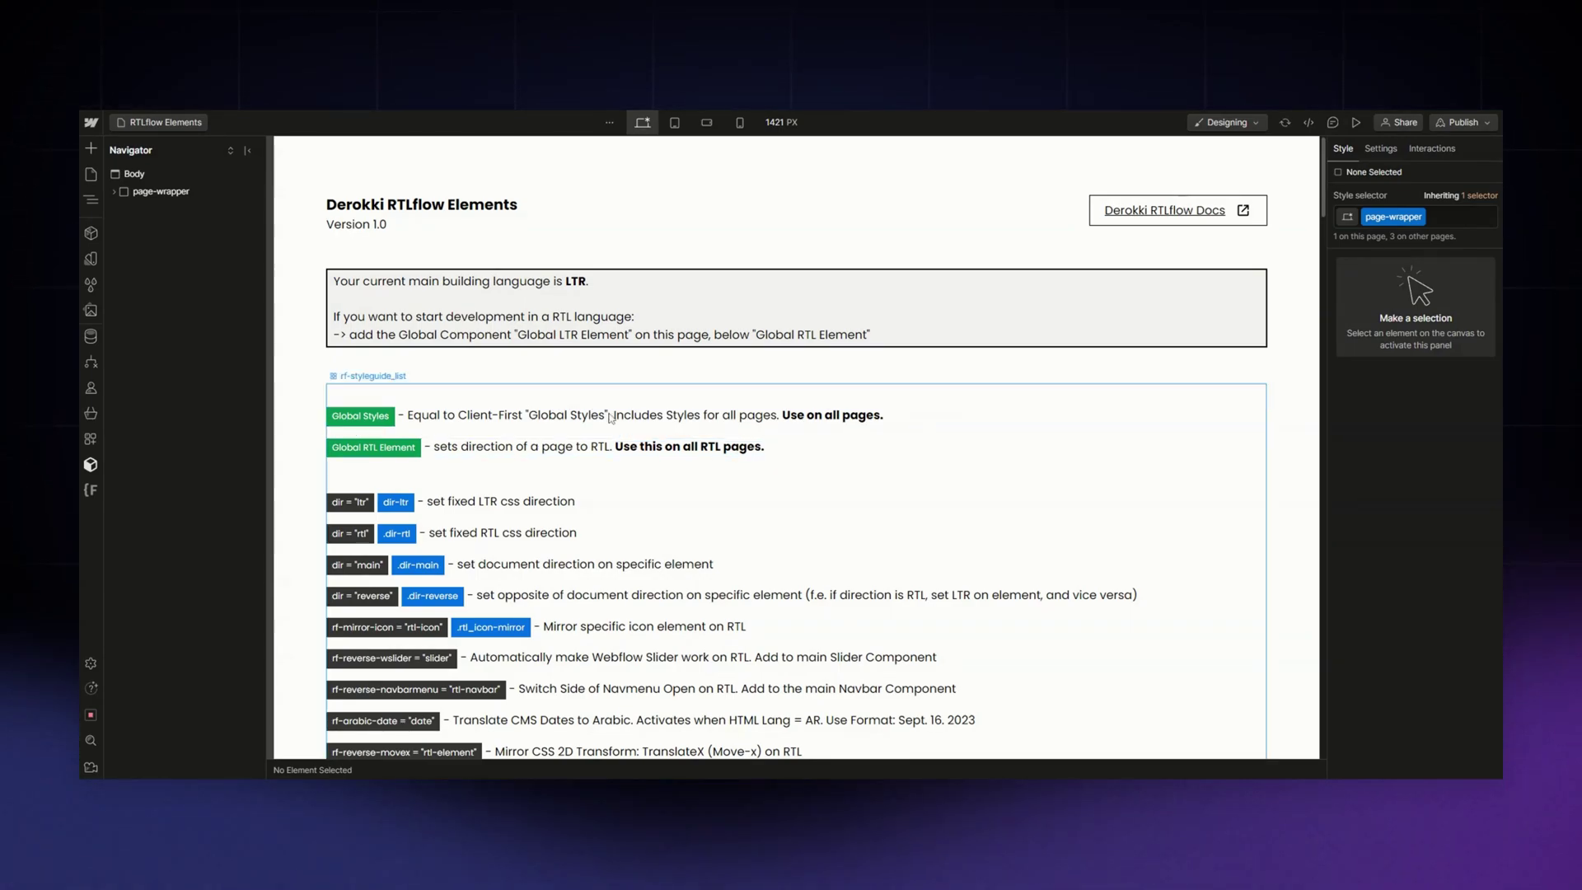
scroll(574, 447, down, 3)
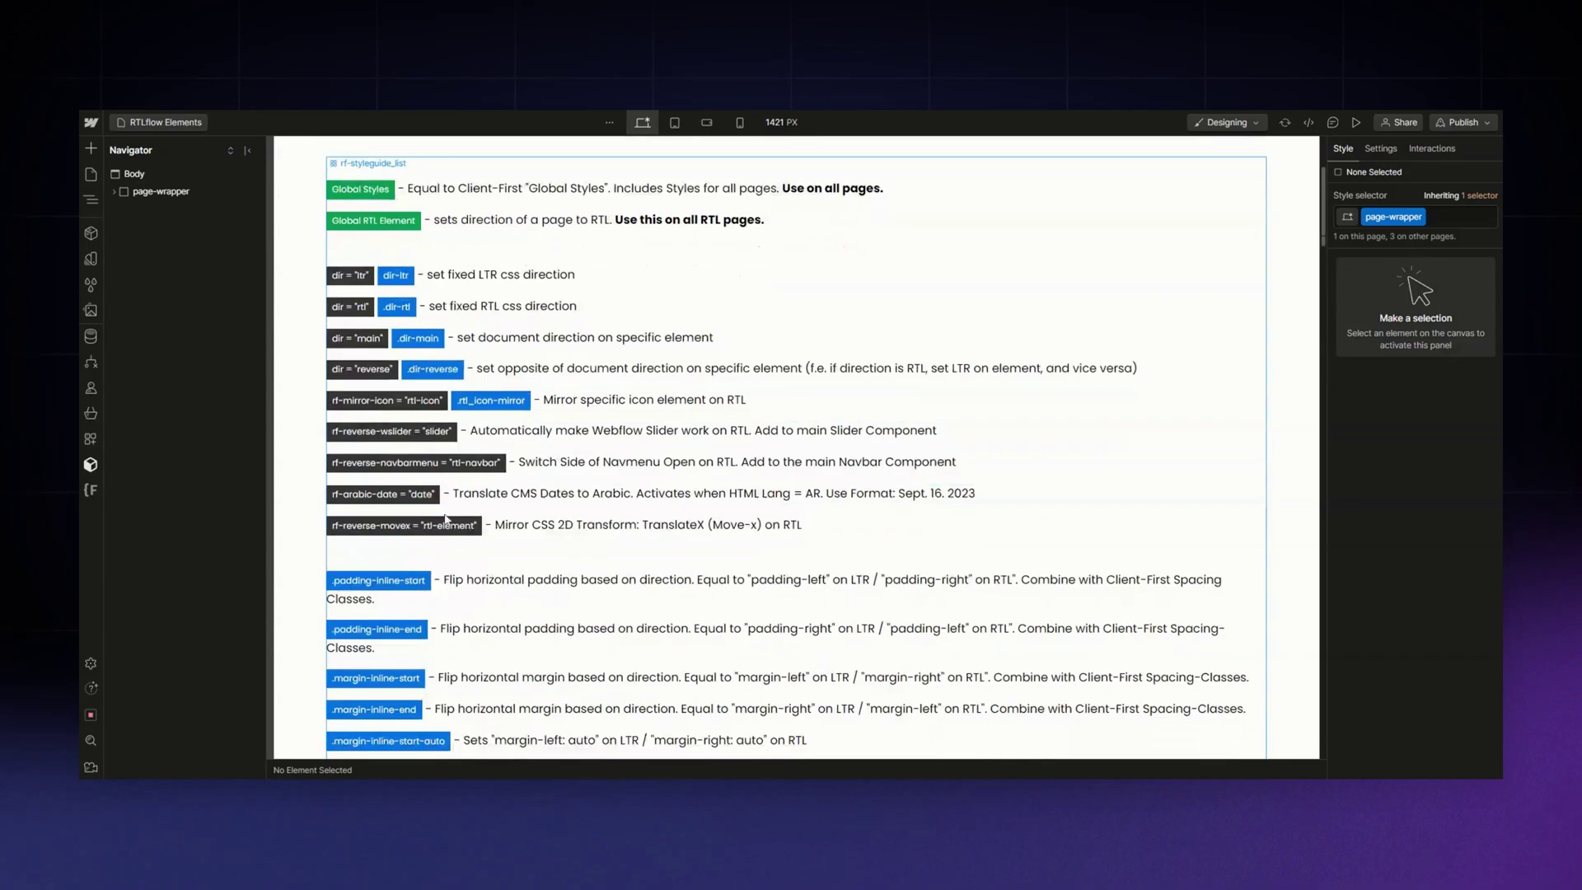
scroll(577, 449, down, 8)
scroll(676, 482, down, 12)
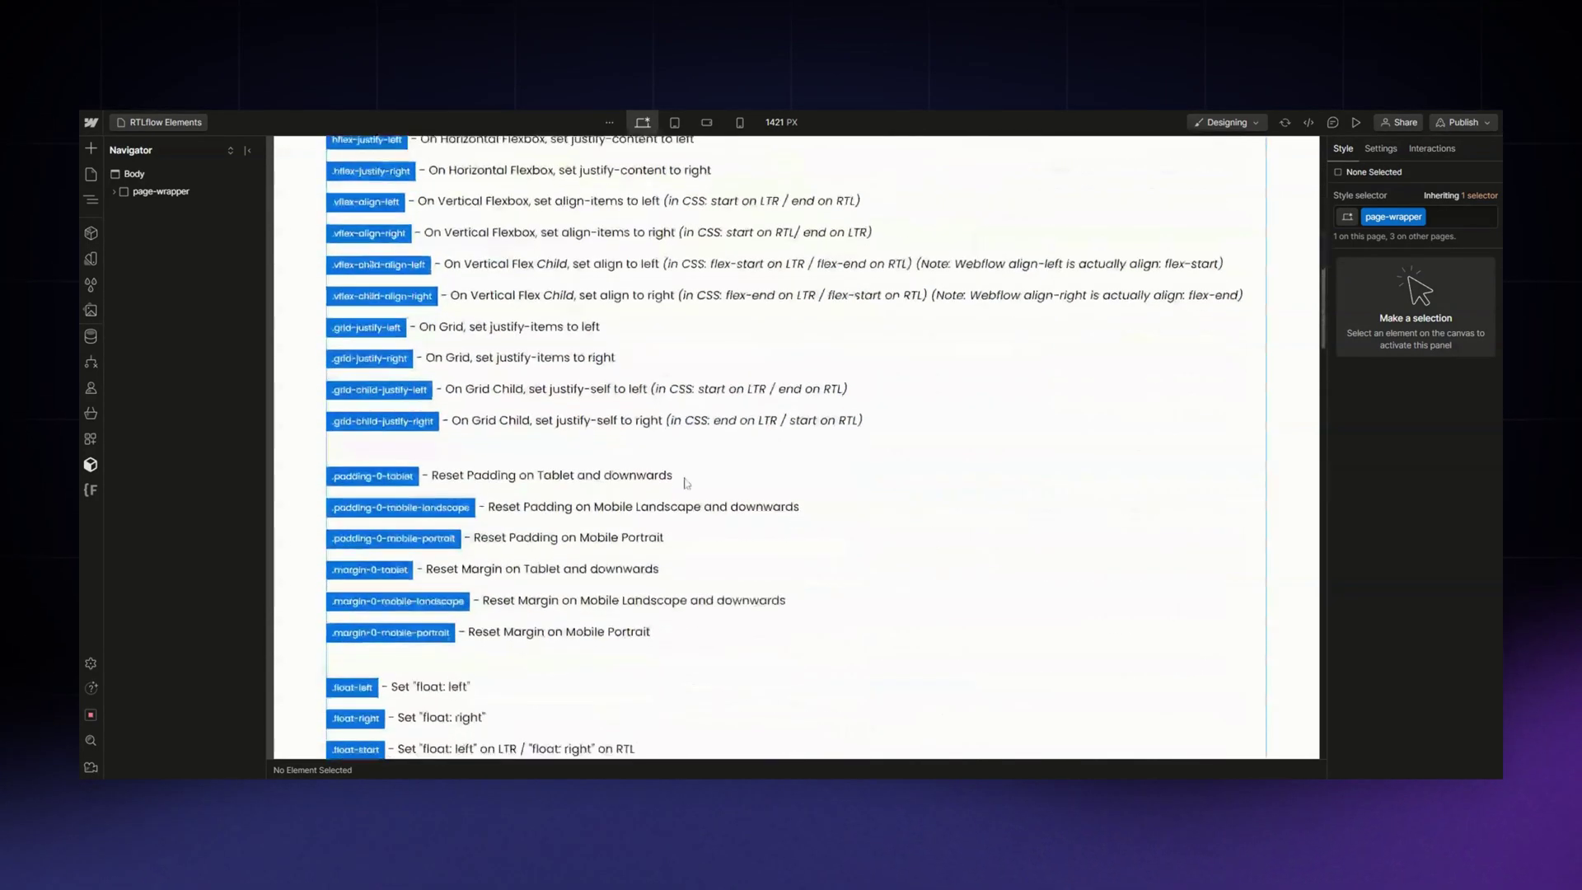
scroll(684, 478, down, 3)
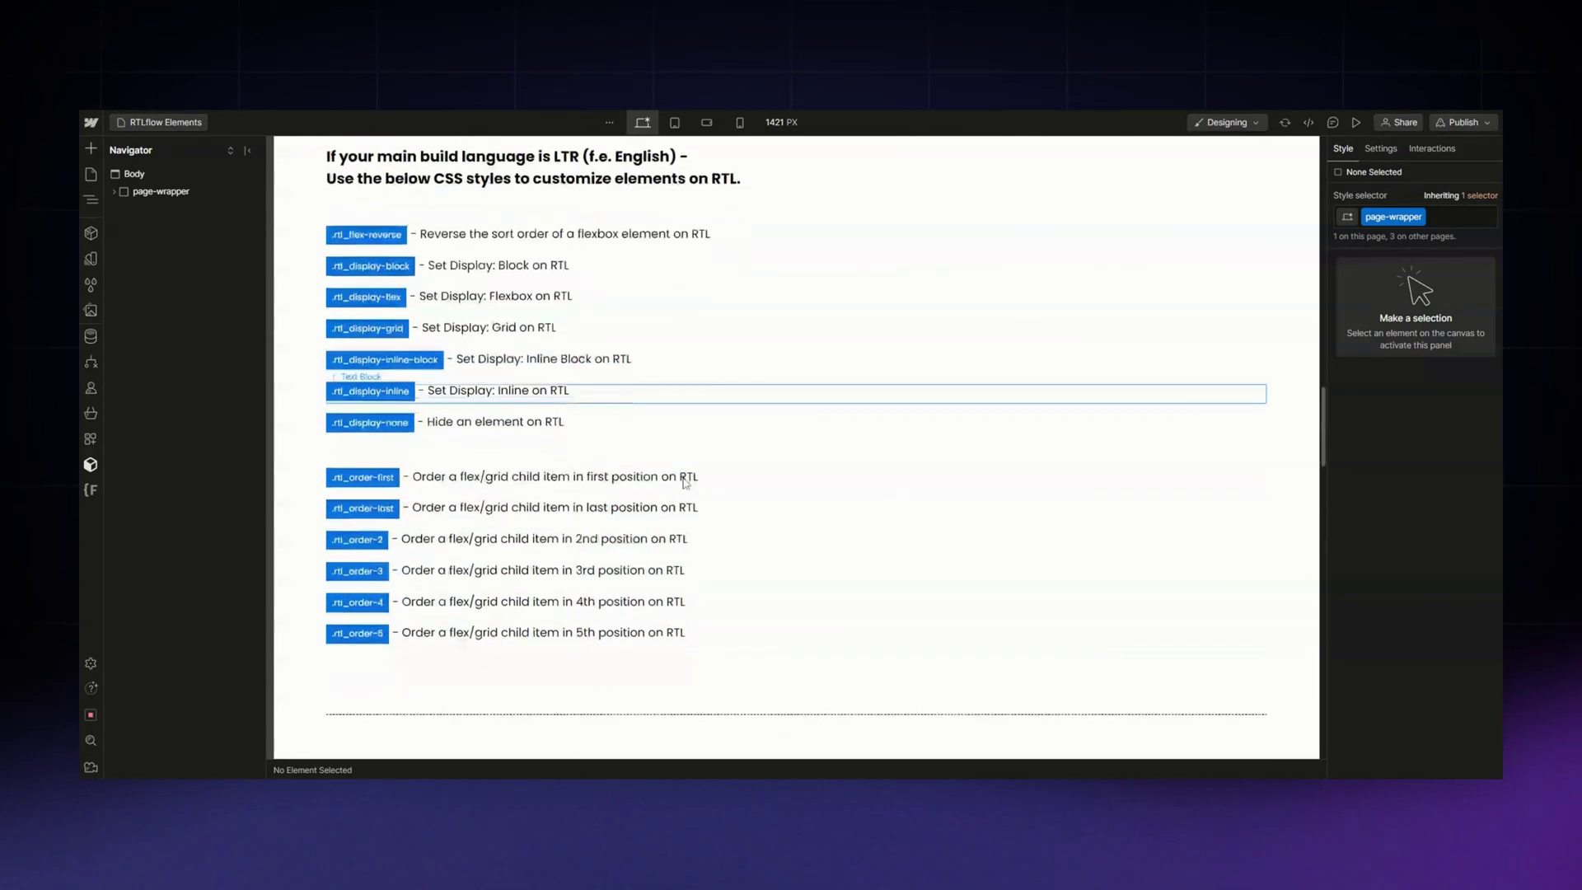
scroll(683, 491, up, 20)
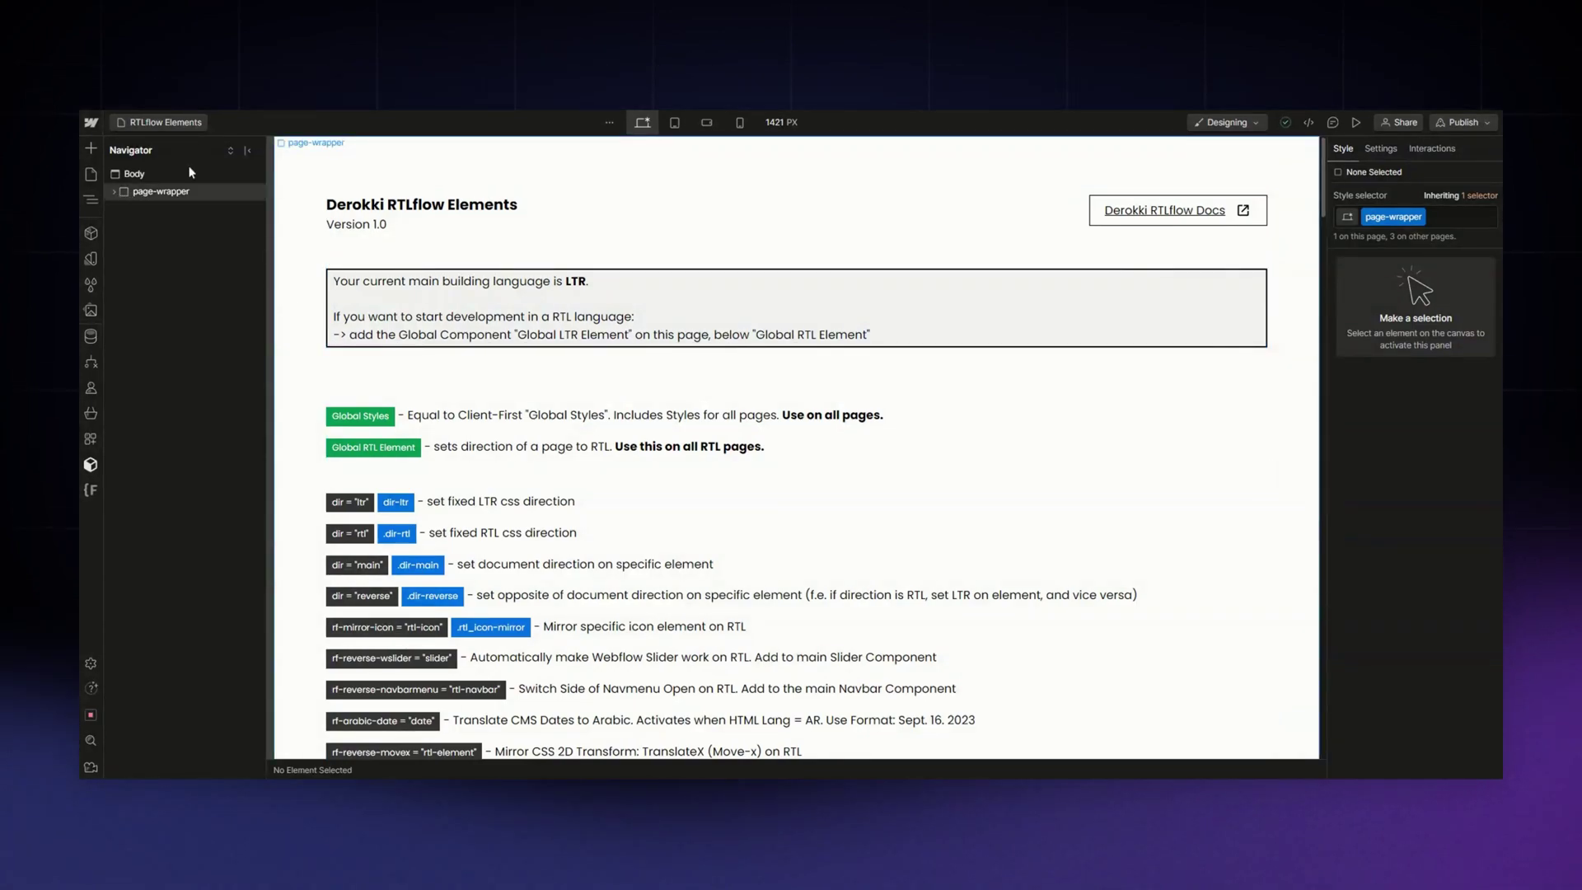
Expand the page's element tree, place the Global LTR Element component below Global RTL Element, and delete that instance again.
click(229, 150)
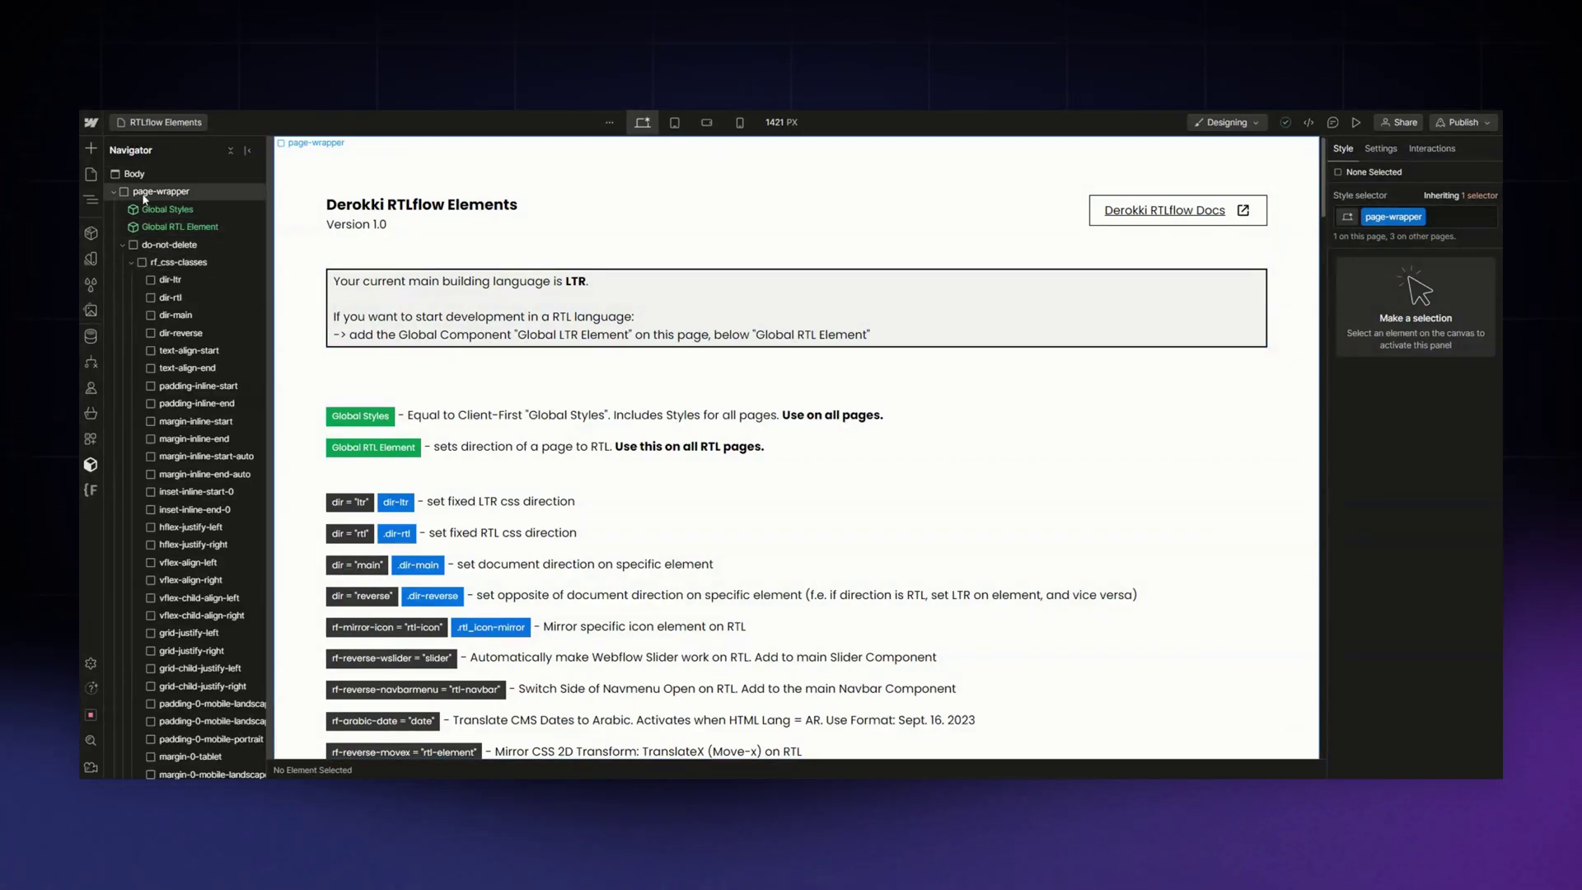
key(shift+a)
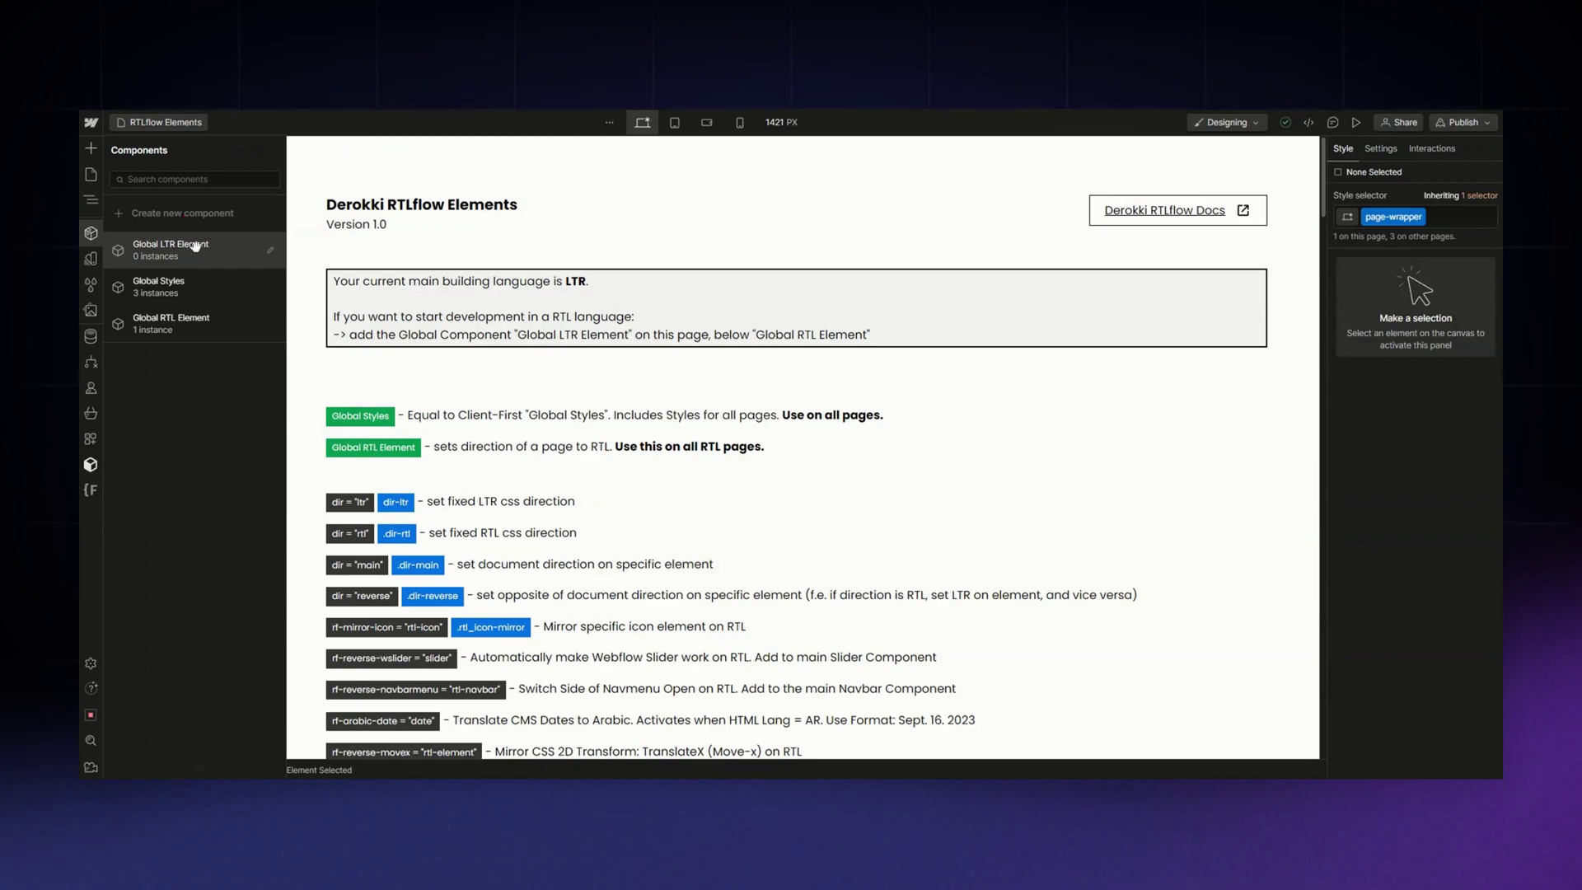
drag(196, 245, 201, 241)
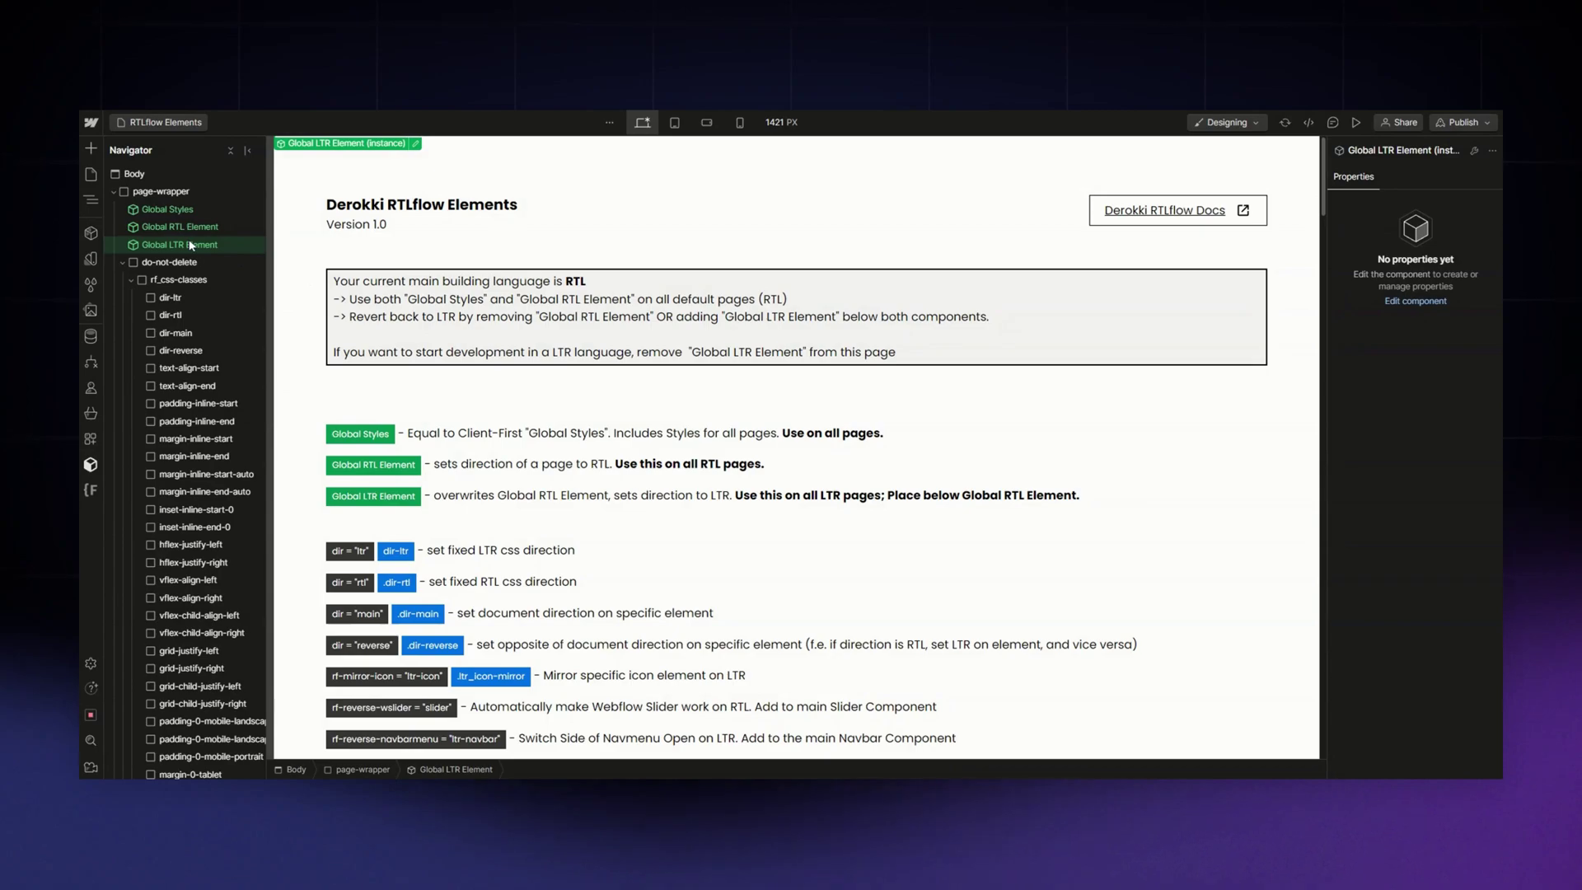
key(Delete)
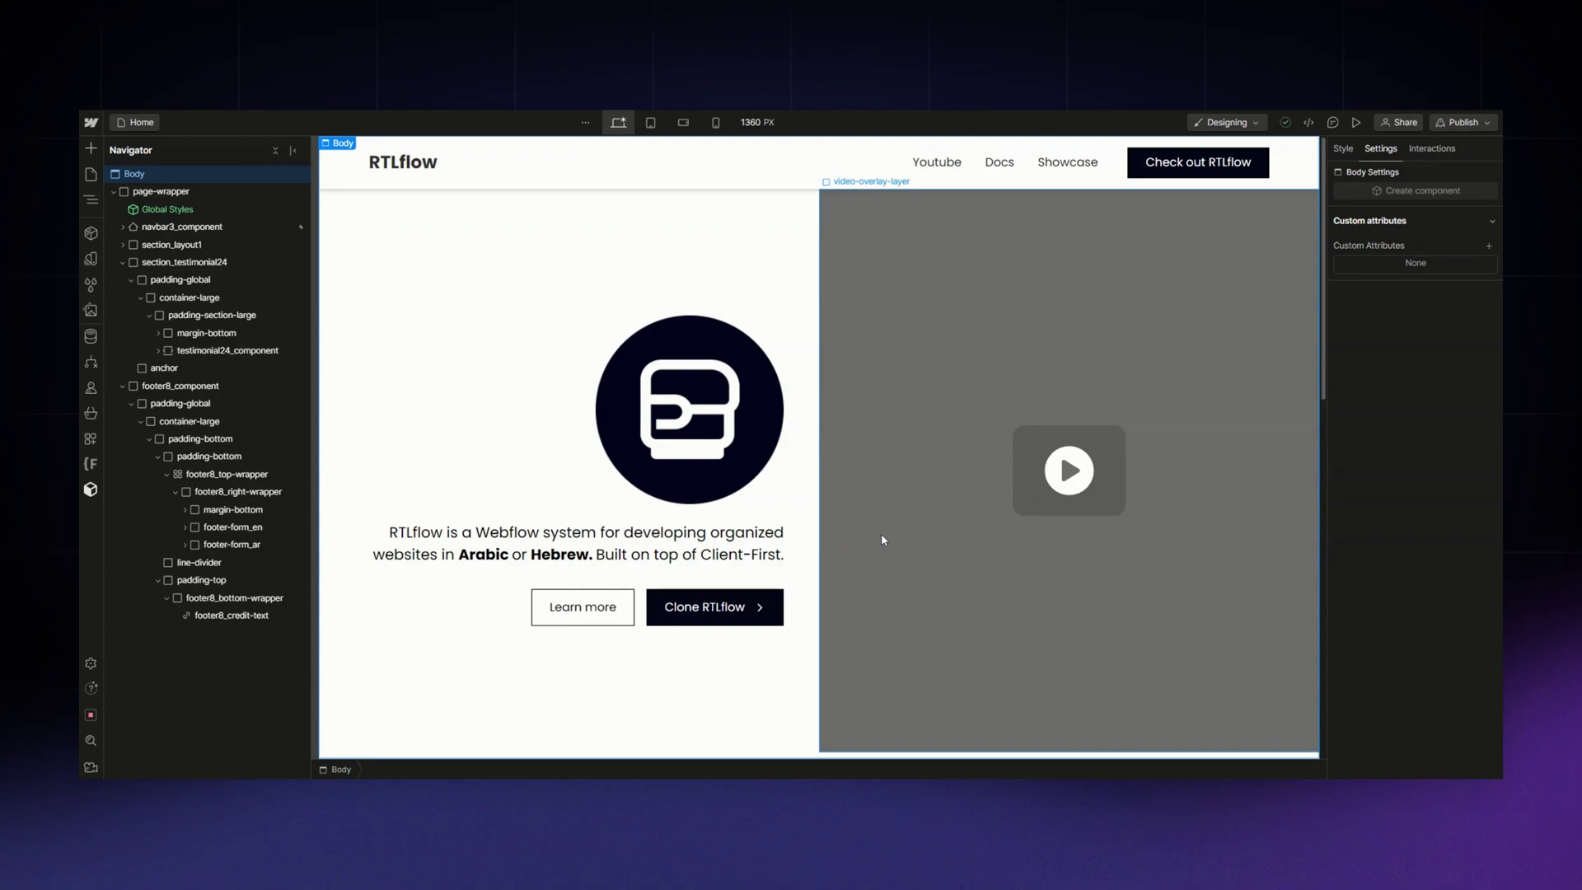
Add the Global RTL Element component to the Home page directly below Global Styles.
scroll(797, 470, down, 8)
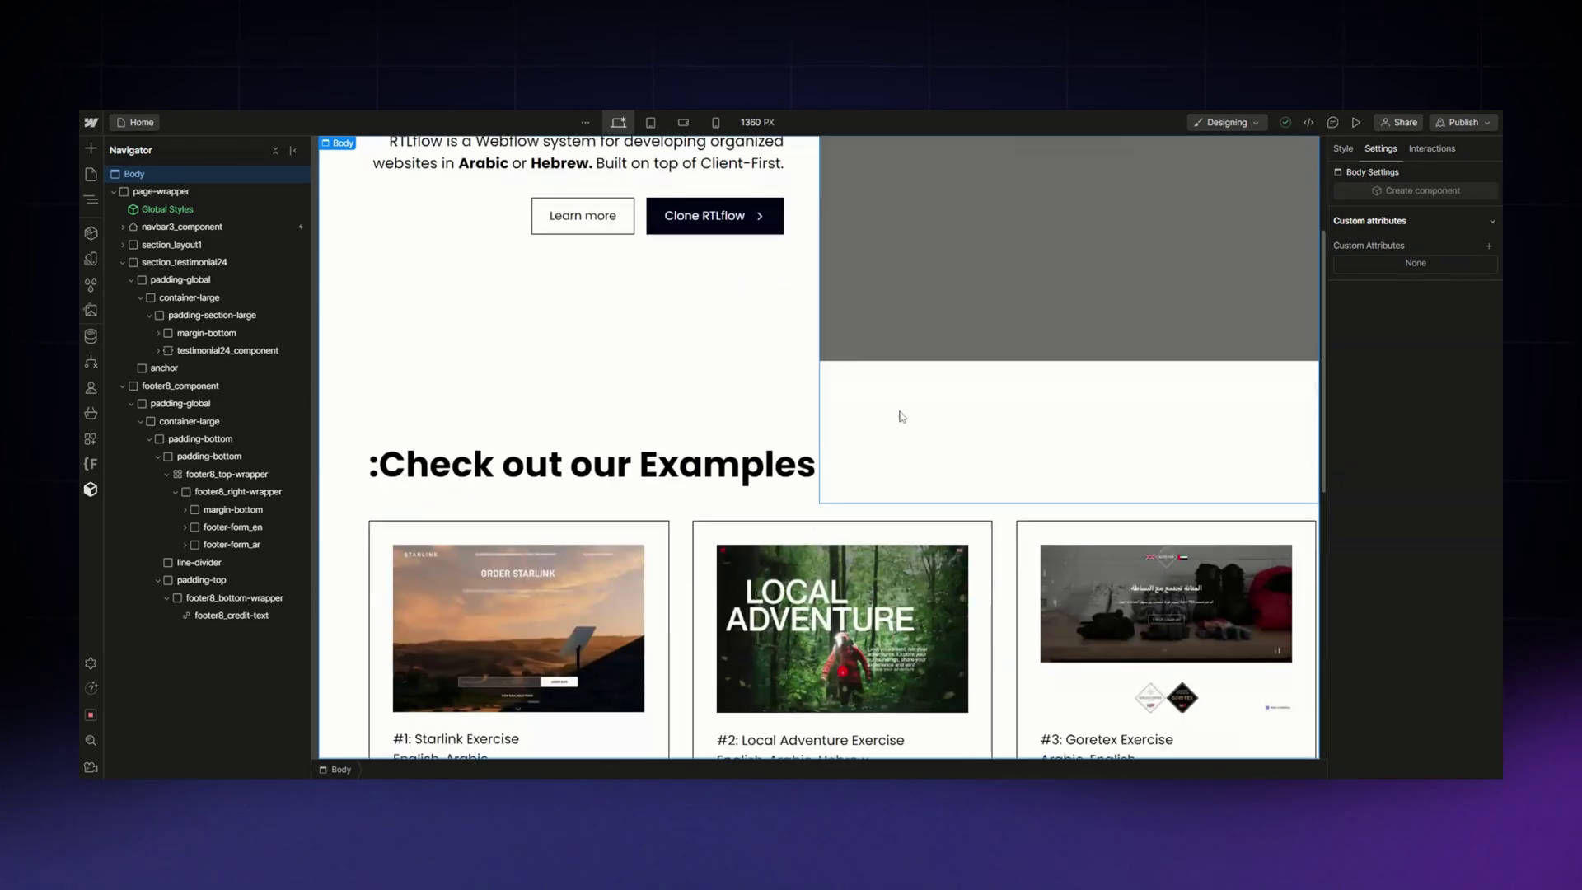
scroll(757, 537, up, 8)
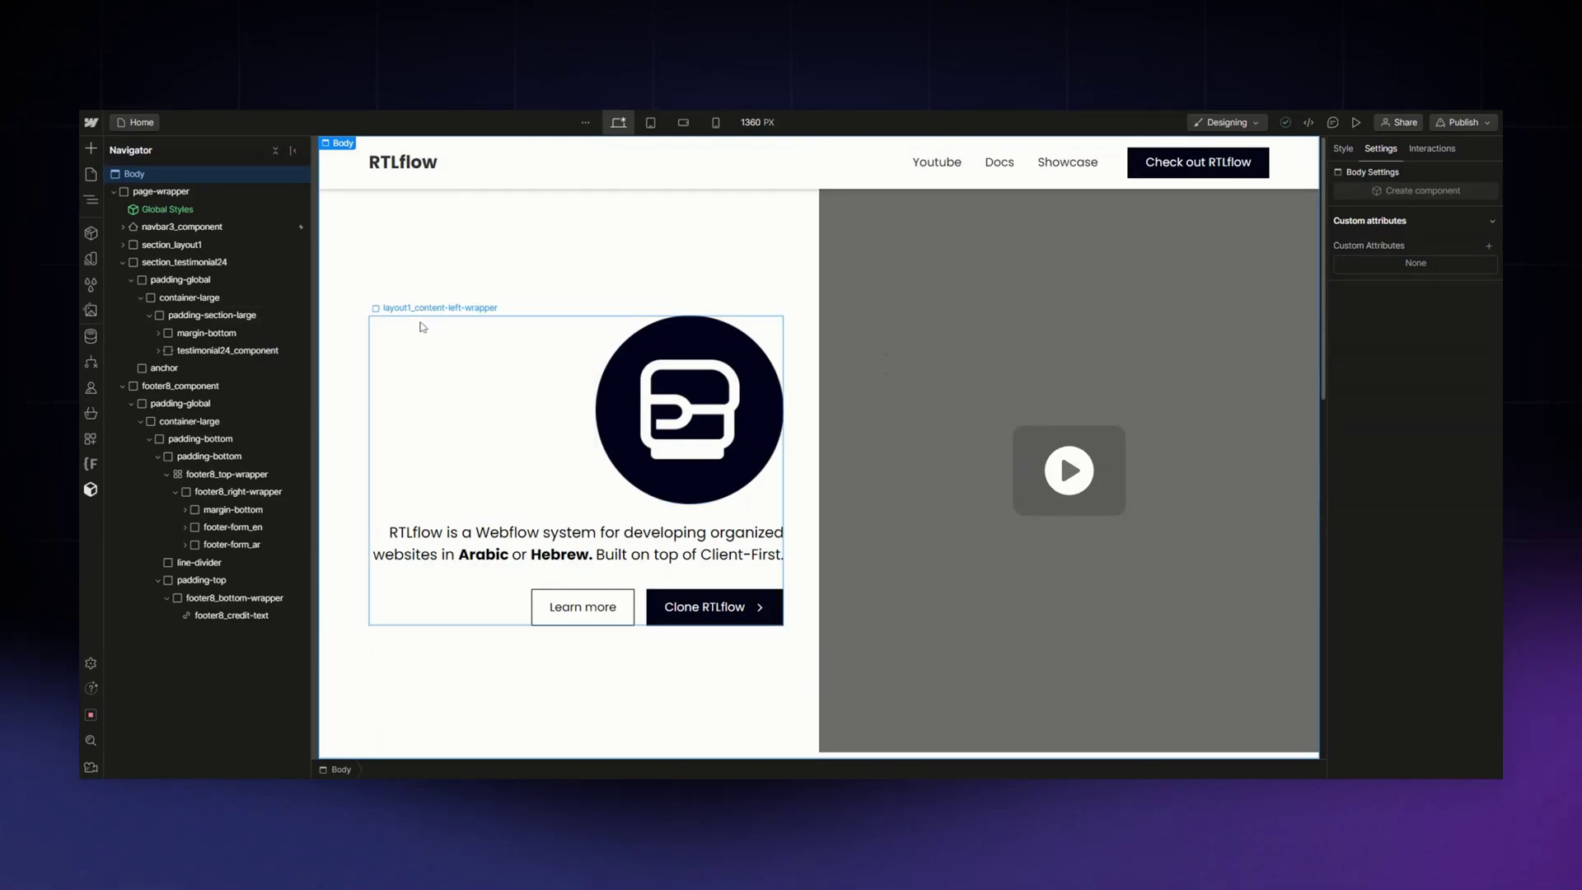
click(91, 232)
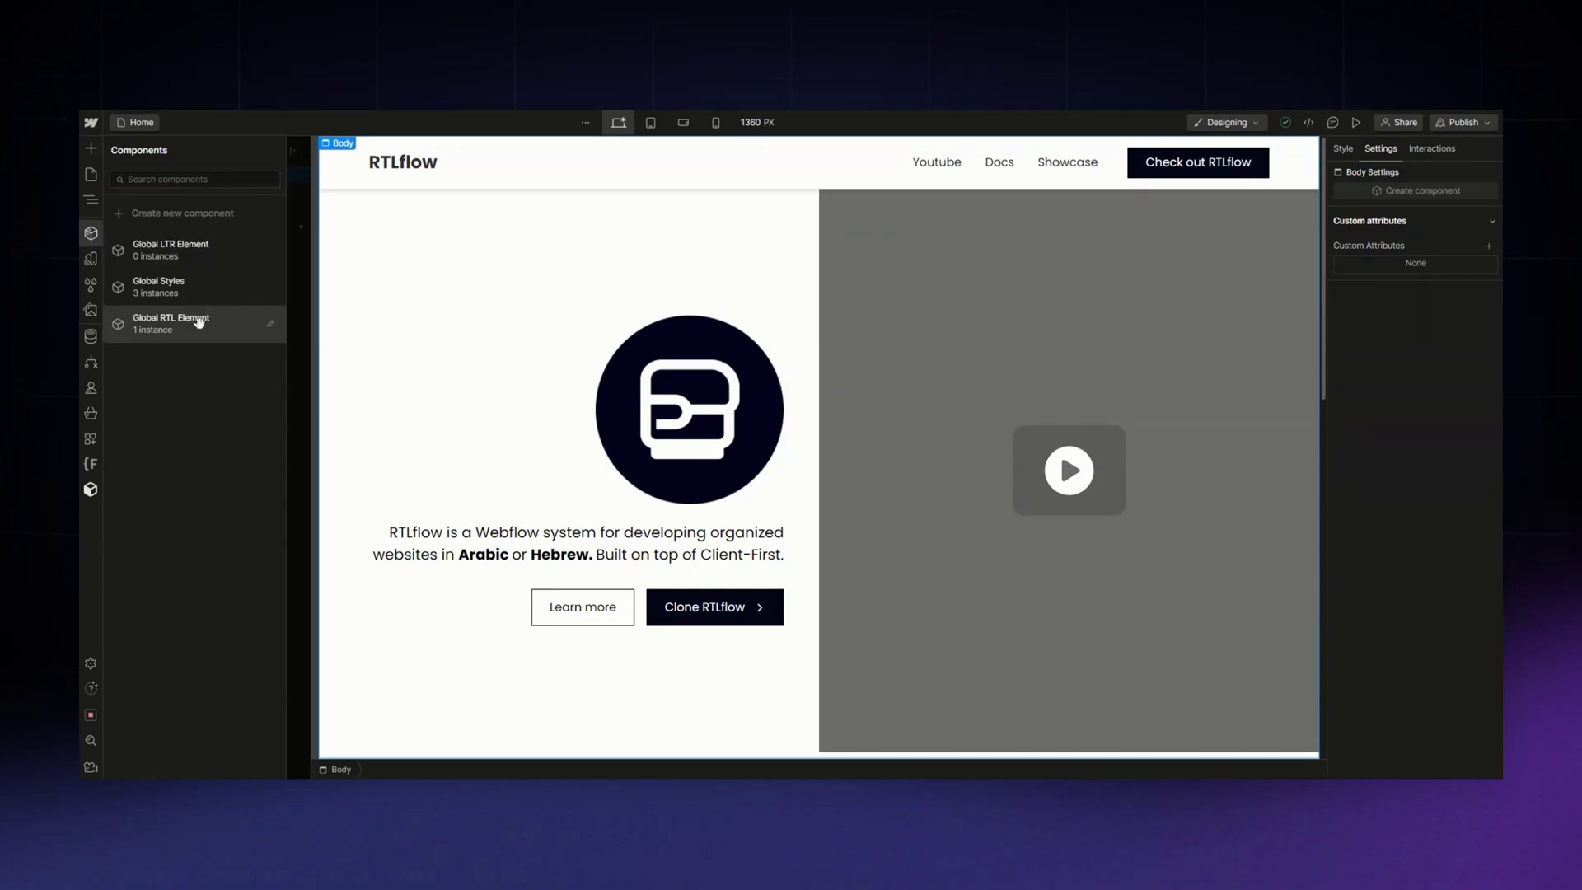
drag(195, 333, 204, 221)
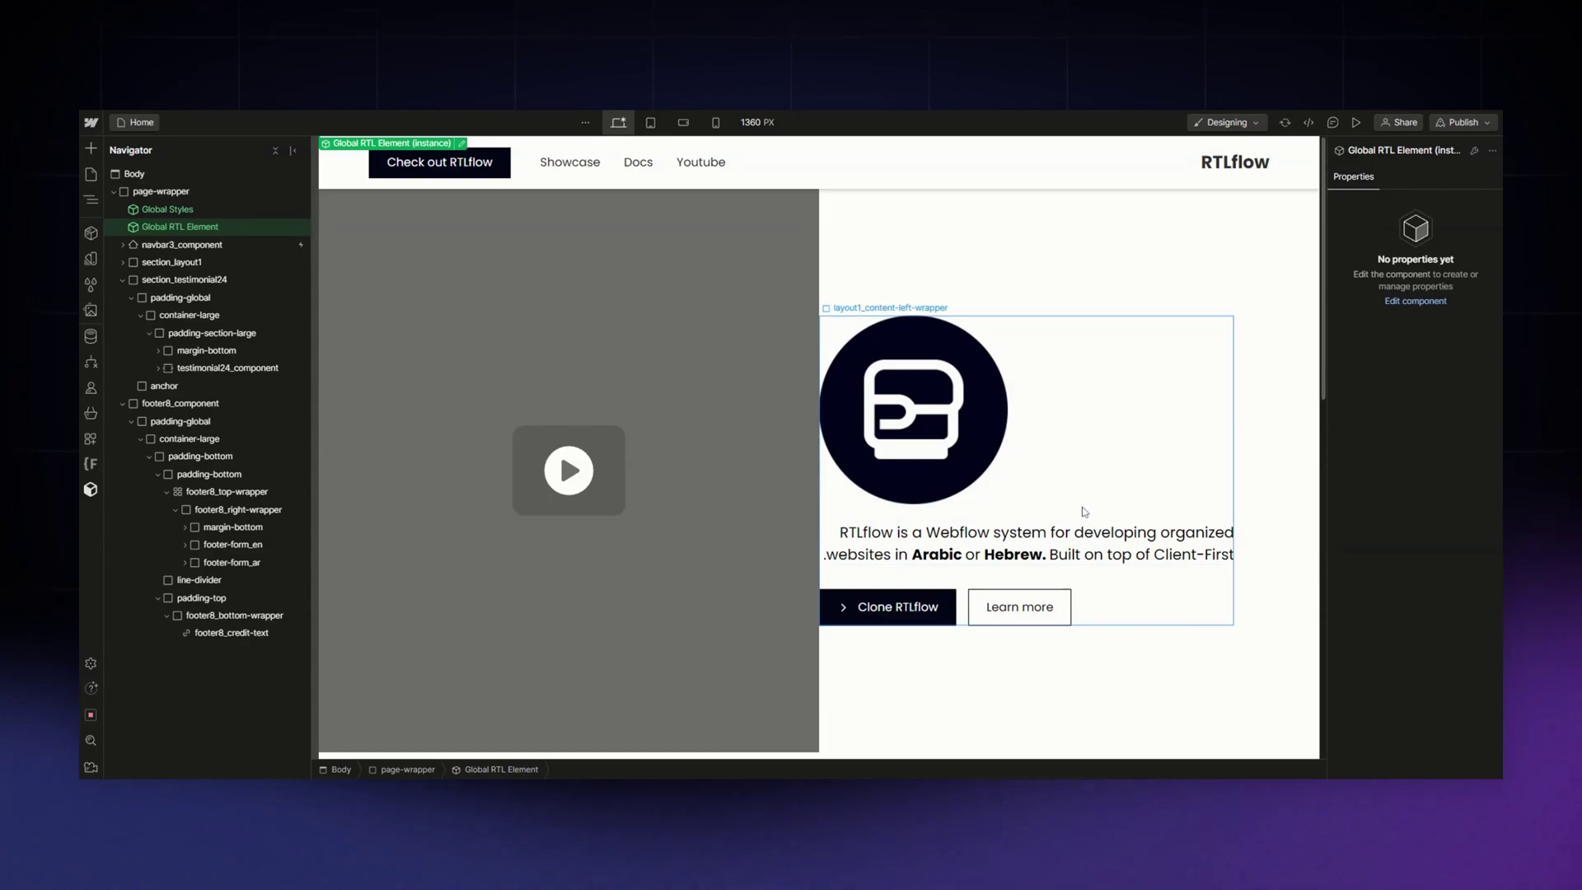
Remove the margin-large and margin-right classes from the div that wraps layout1_content-left-wrapper in the hero section.
click(1027, 509)
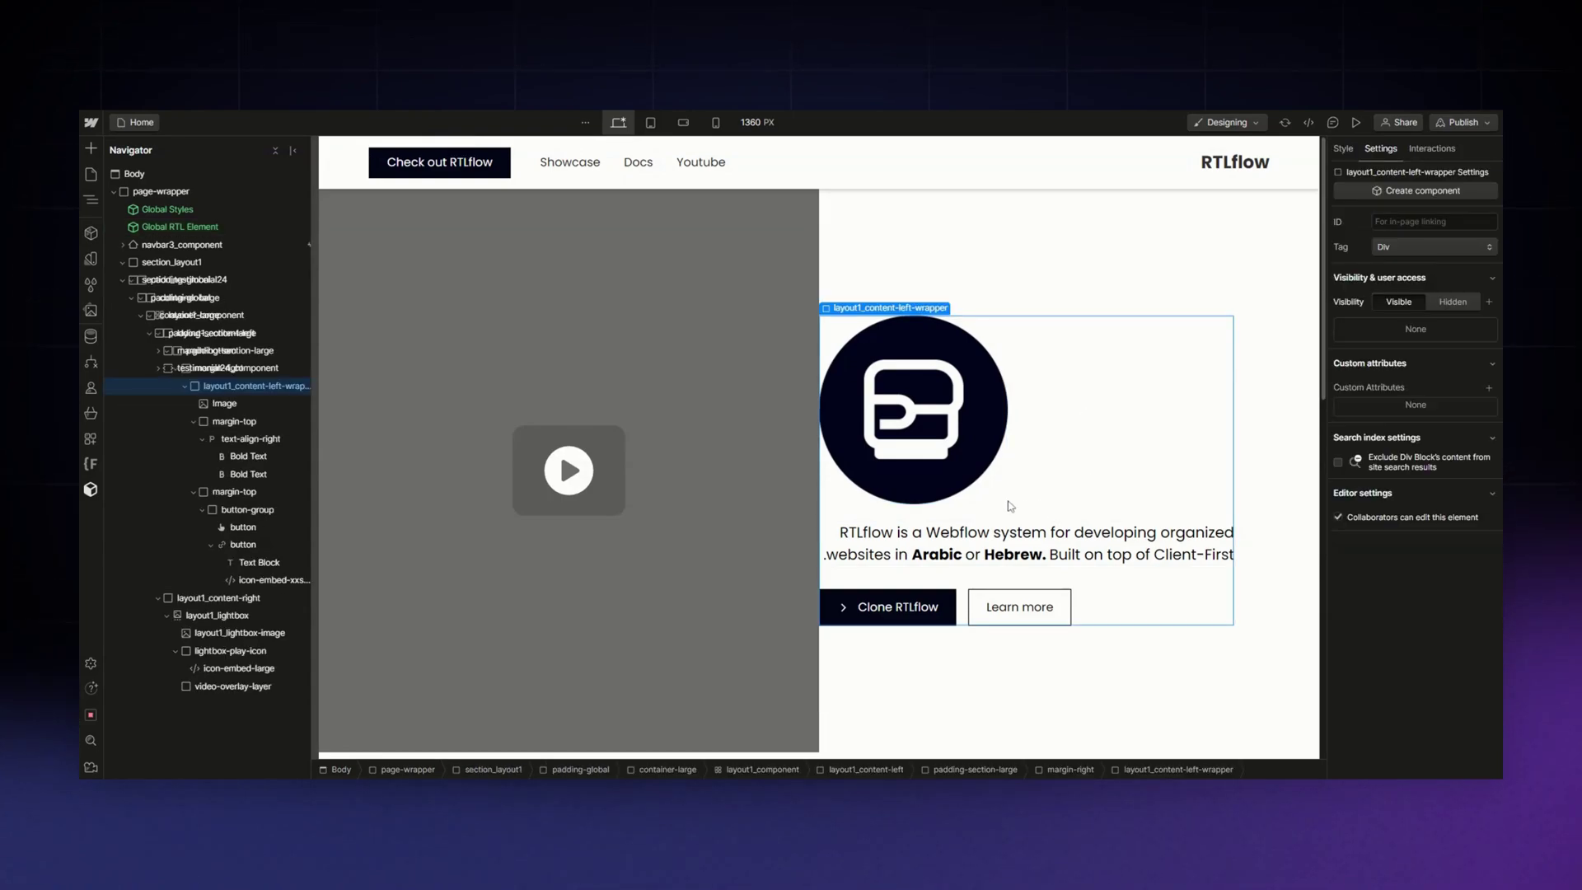
click(255, 373)
click(1344, 149)
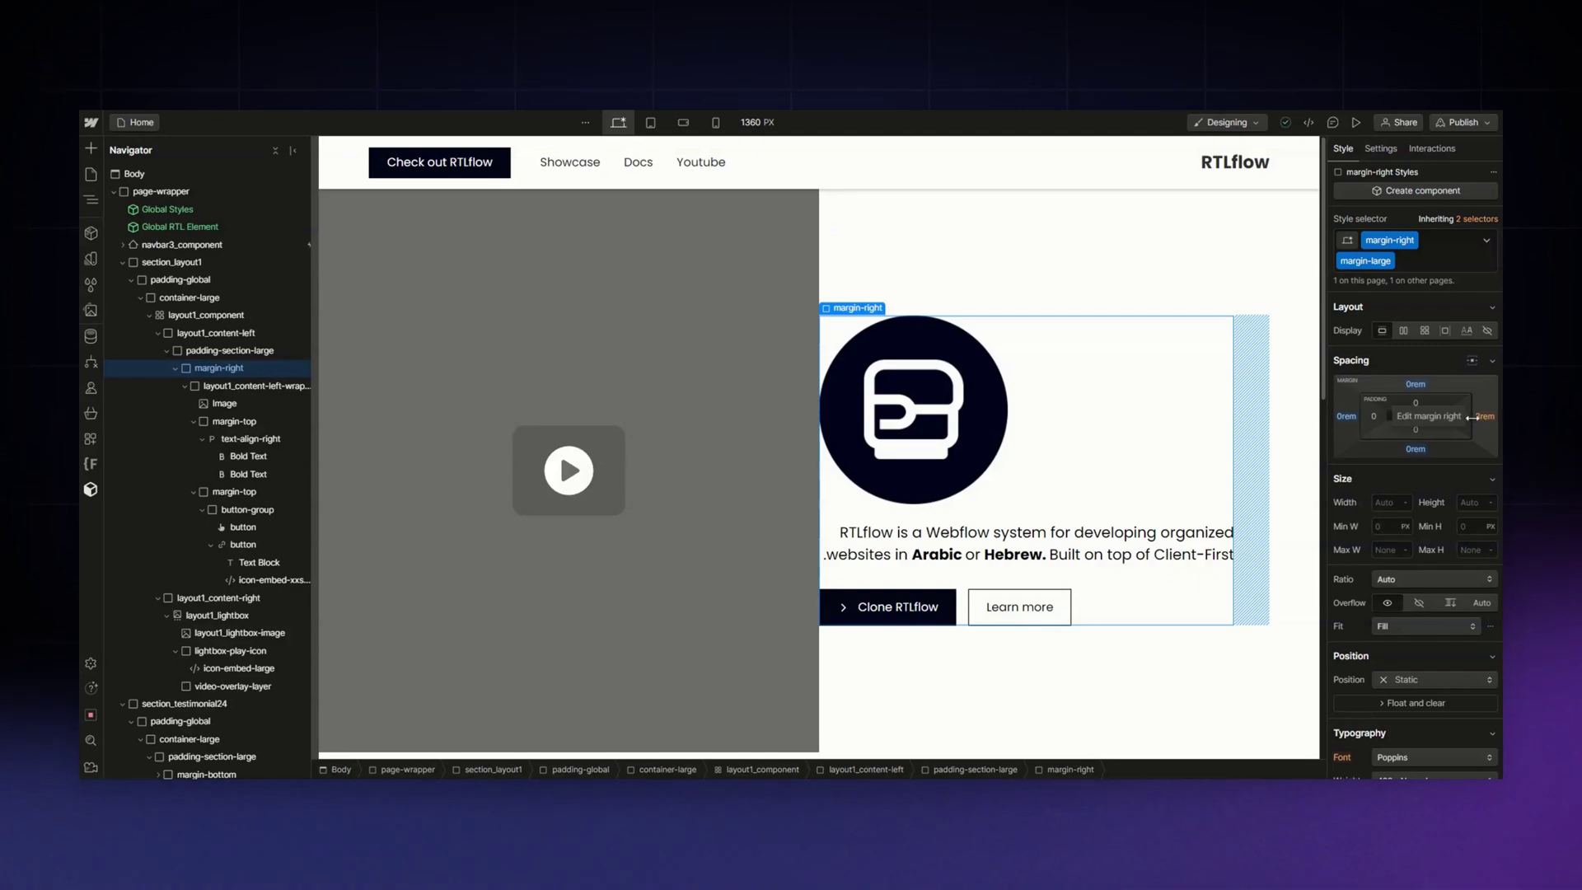
click(1389, 262)
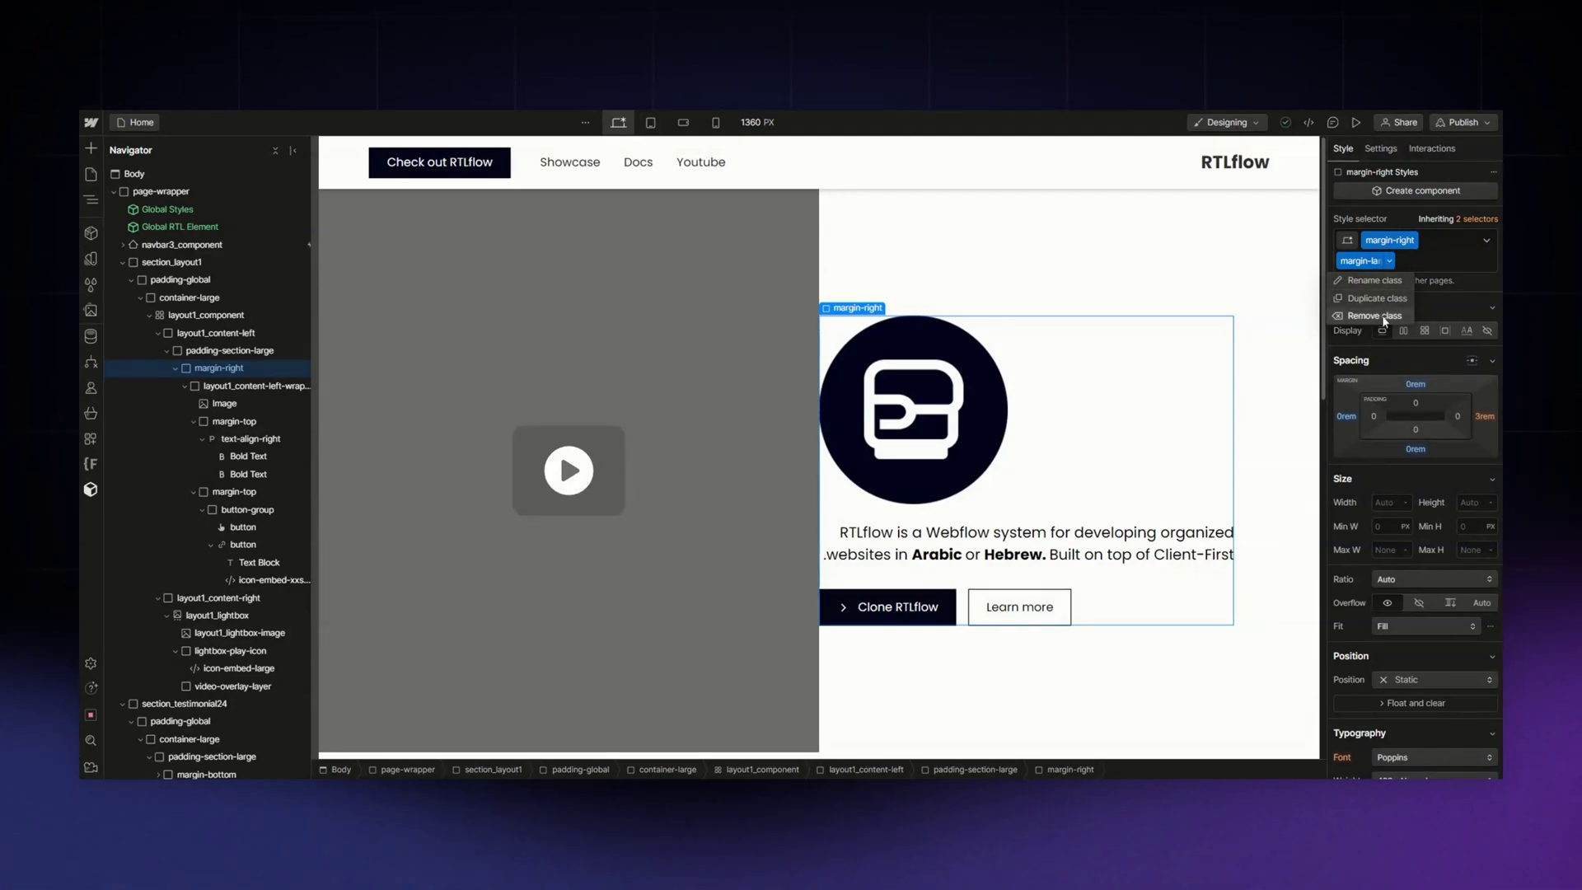
click(1374, 317)
click(1414, 241)
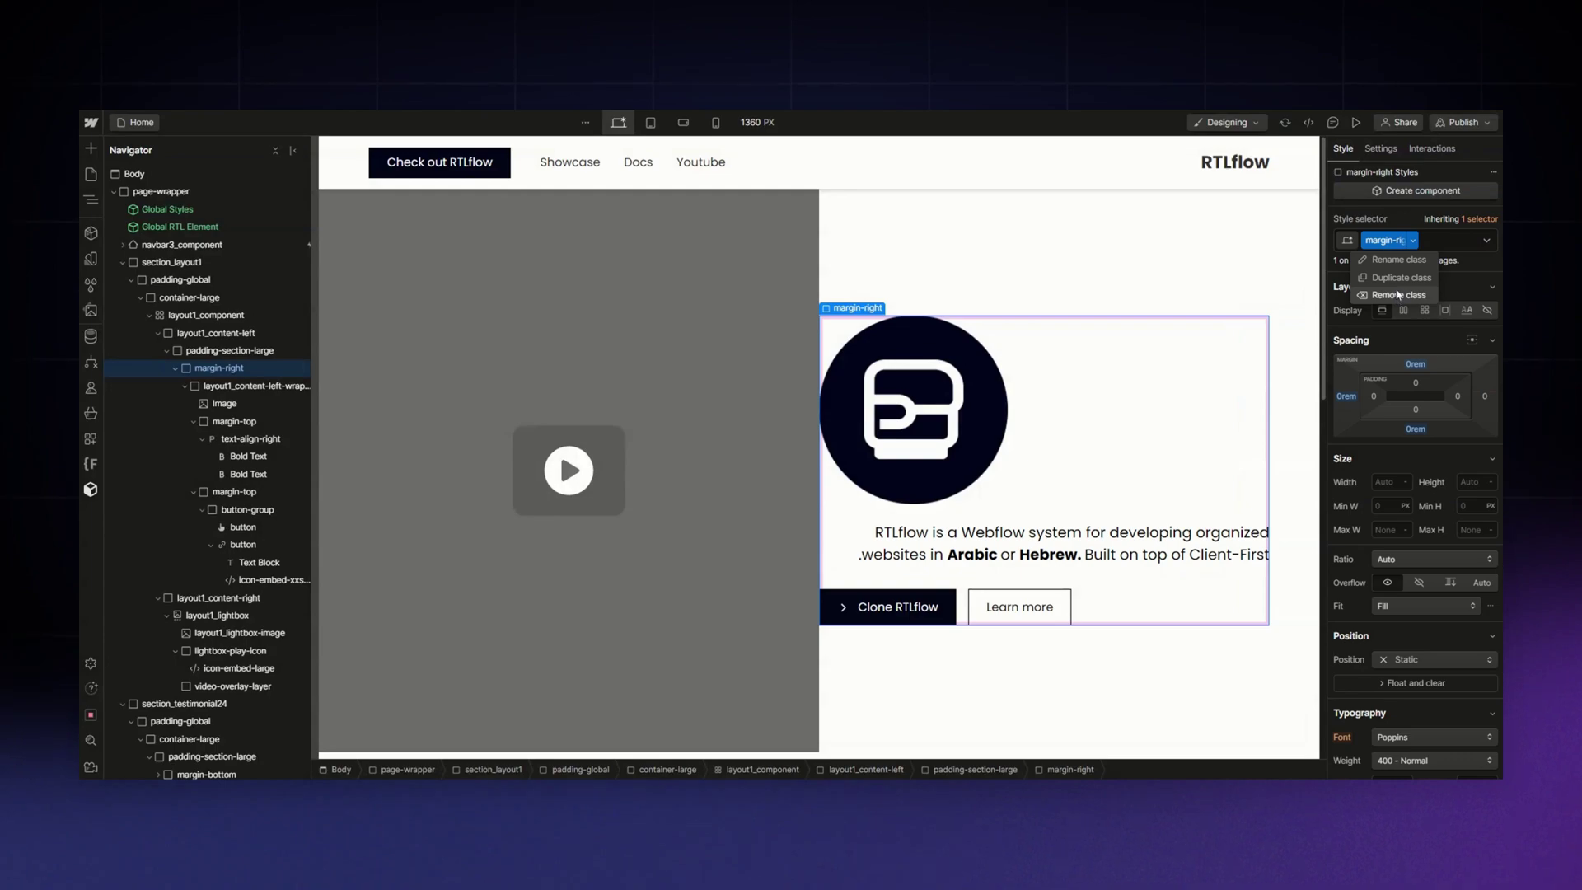
click(1399, 295)
Give the unstyled wrapper div the existing class margin-inline-end with the combo class margin-large.
text(margin-inline)
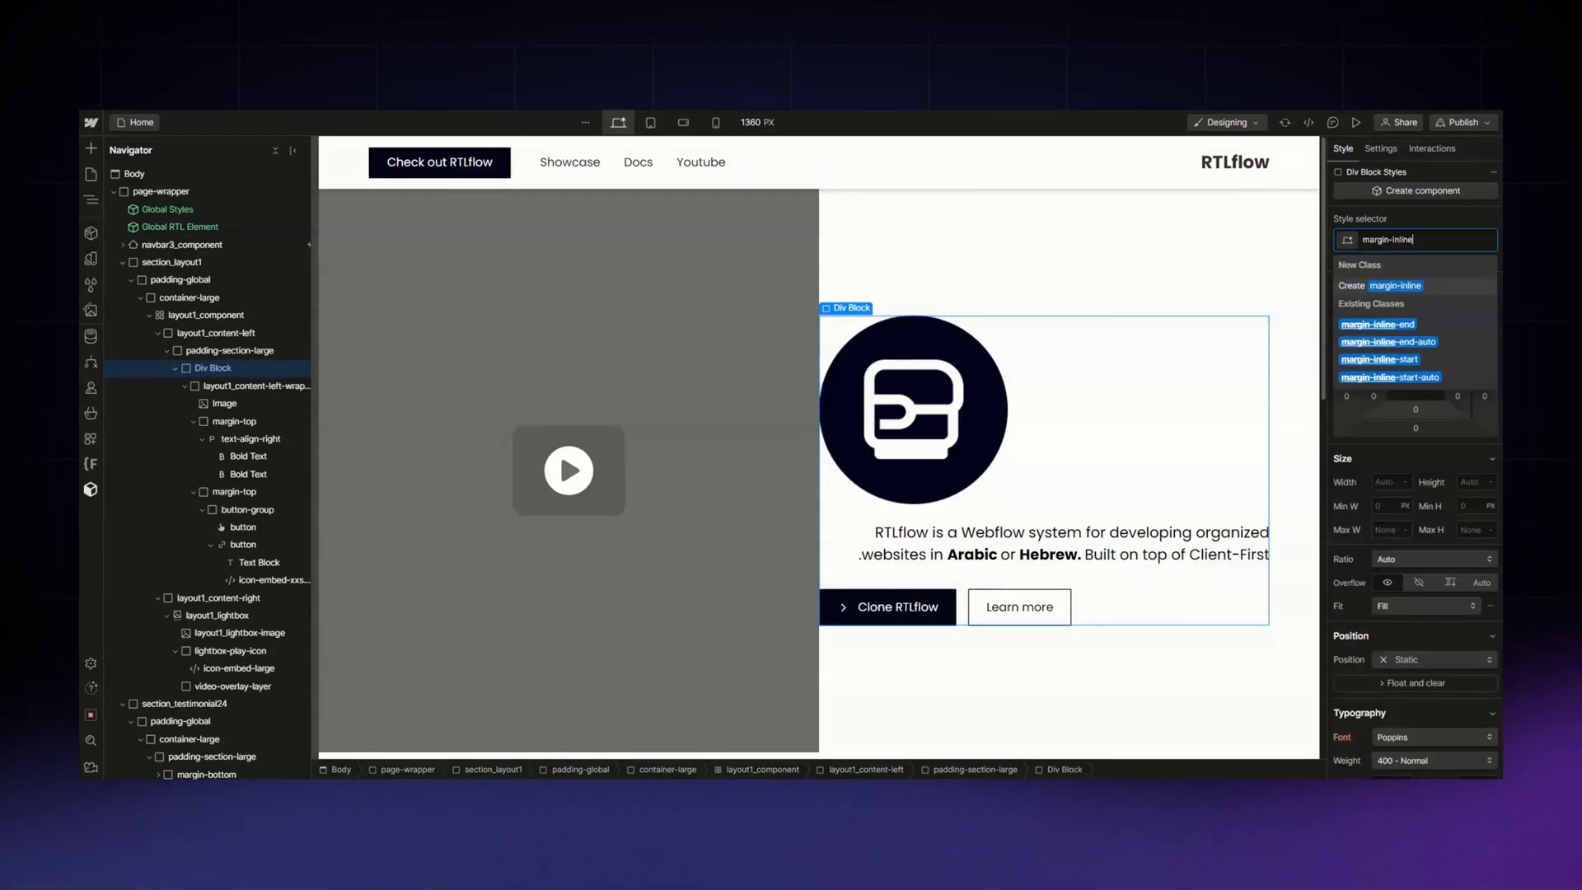
key(Down)
key(Return)
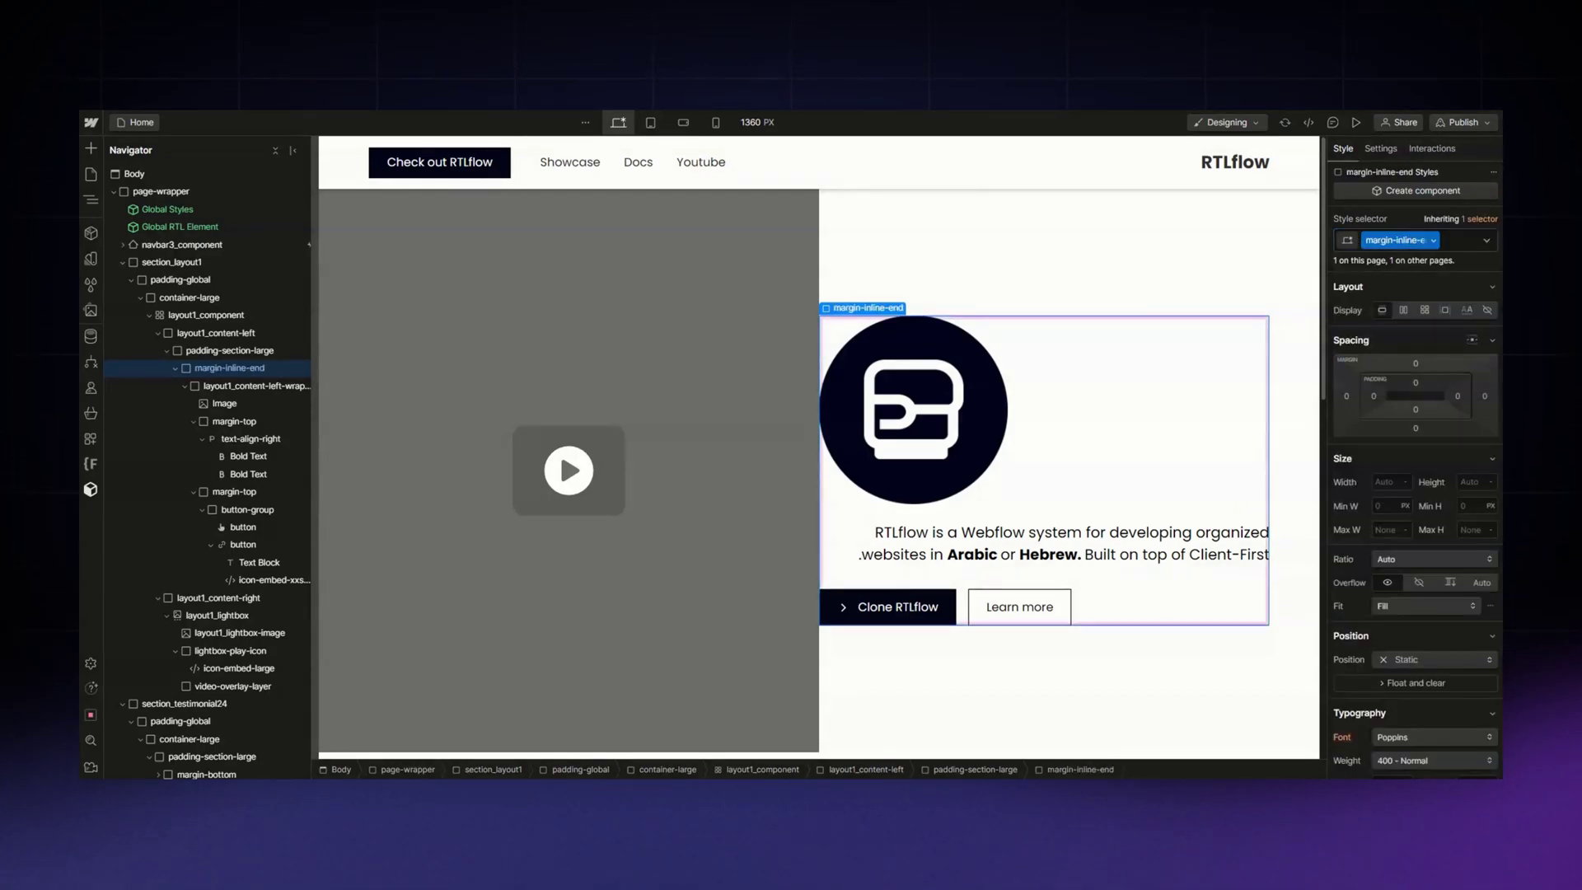
click(1464, 238)
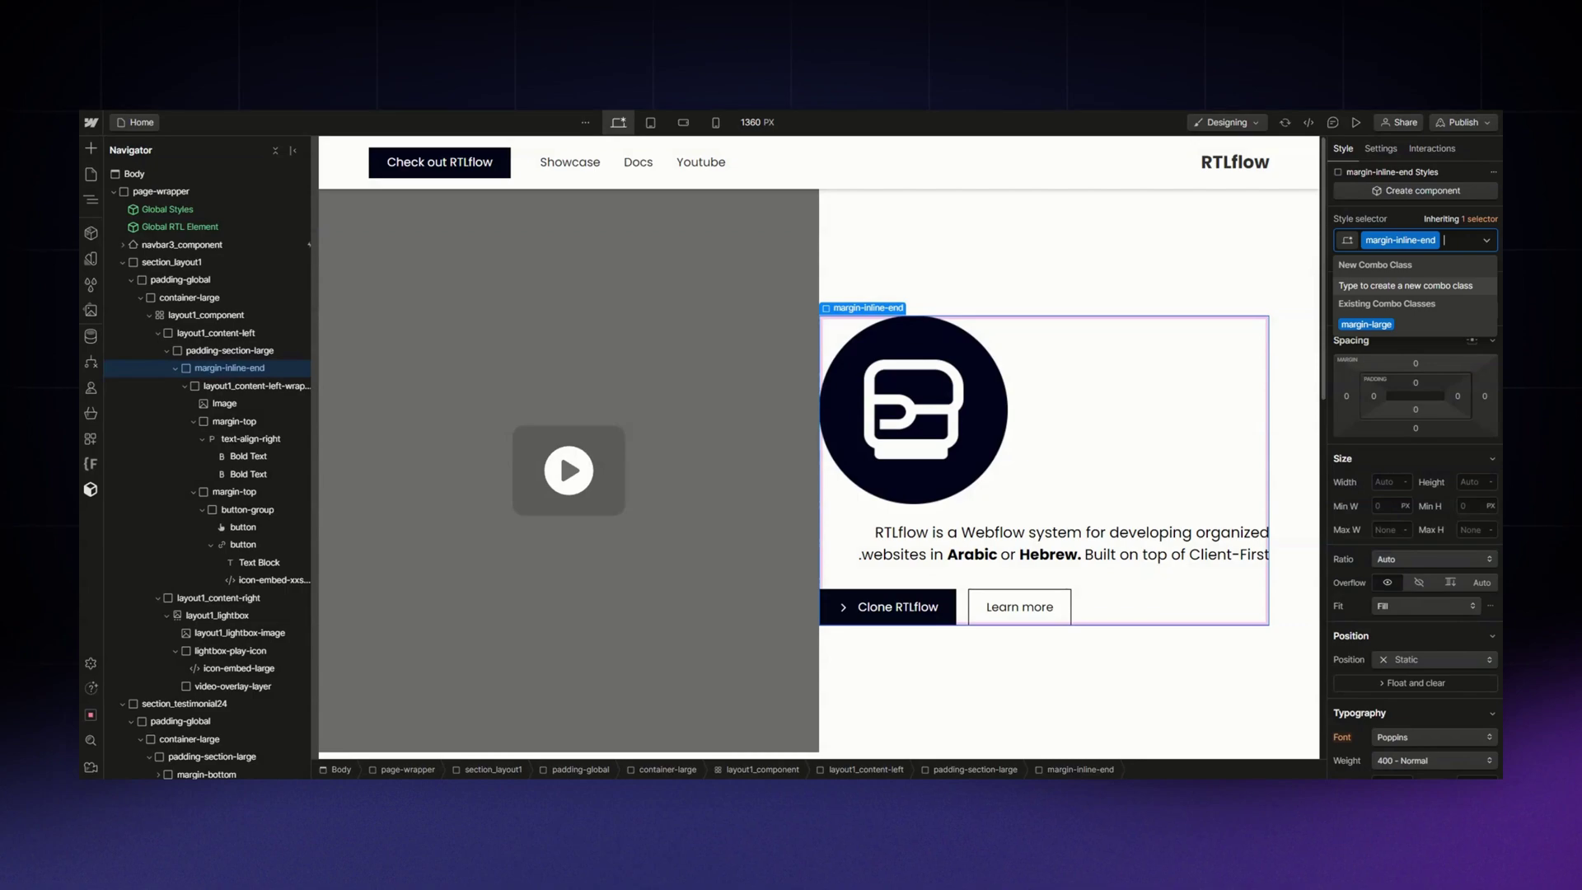
click(1409, 322)
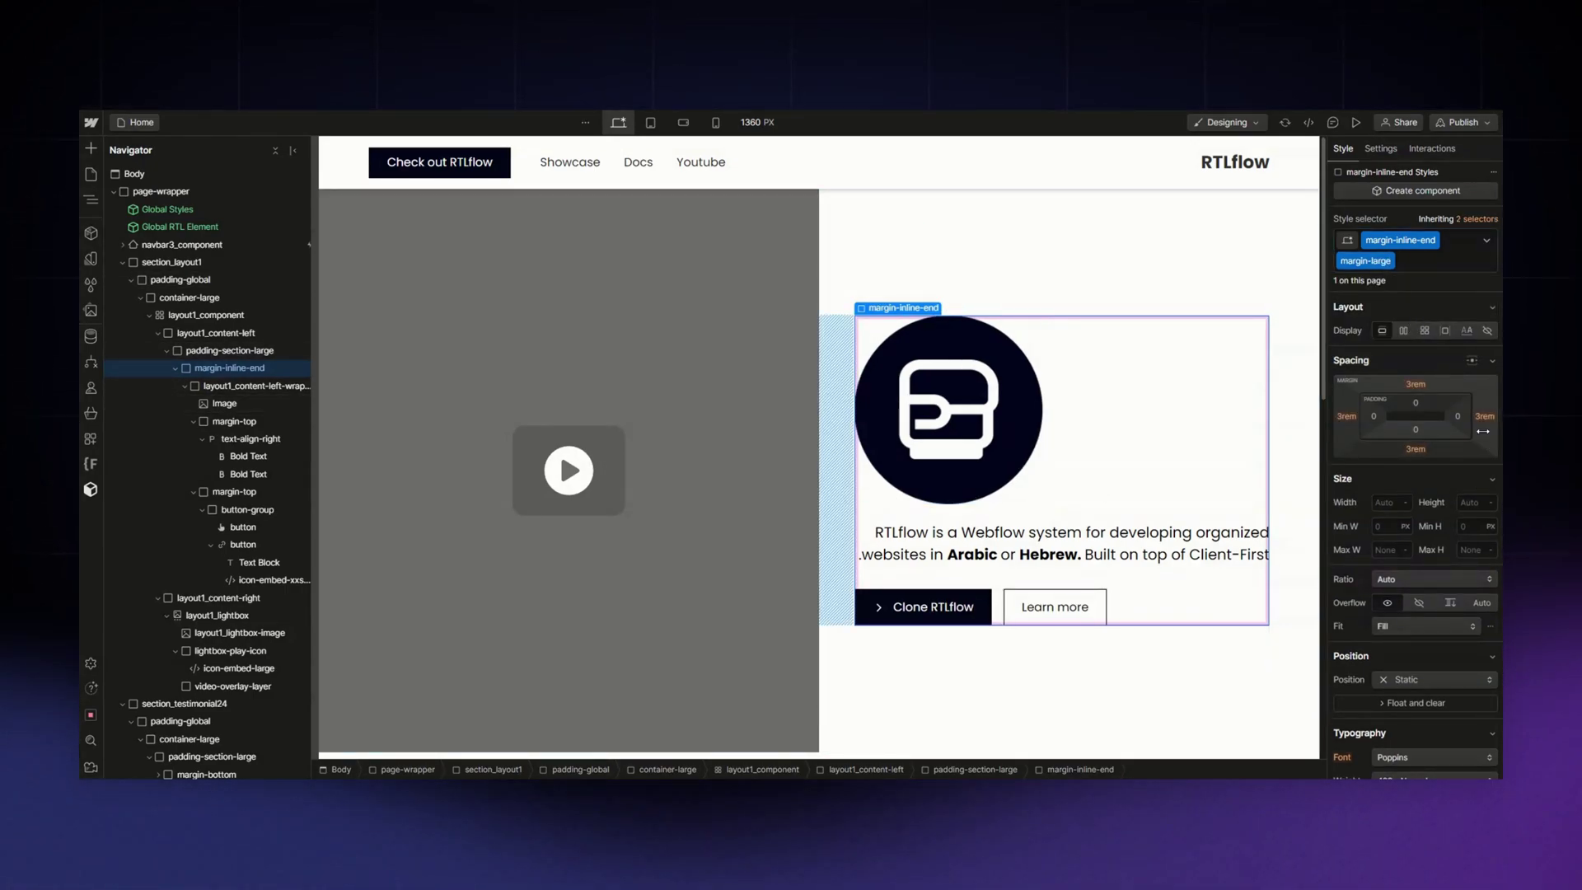
Temporarily delete Global RTL Element to check the hero section's margin in left-to-right direction, and restore it.
click(196, 224)
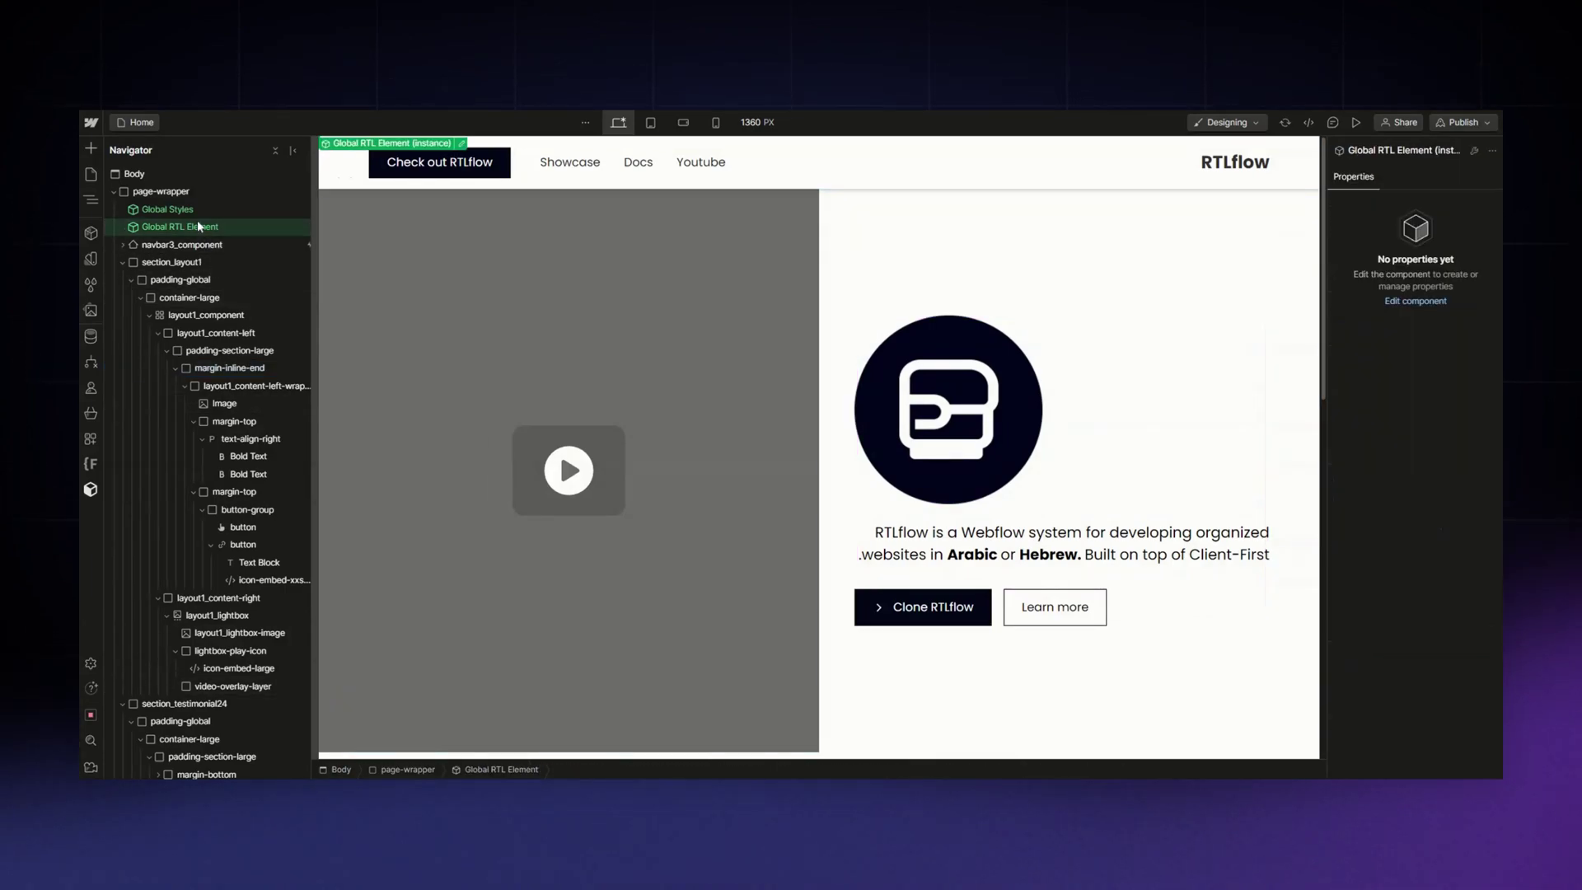
key(Delete)
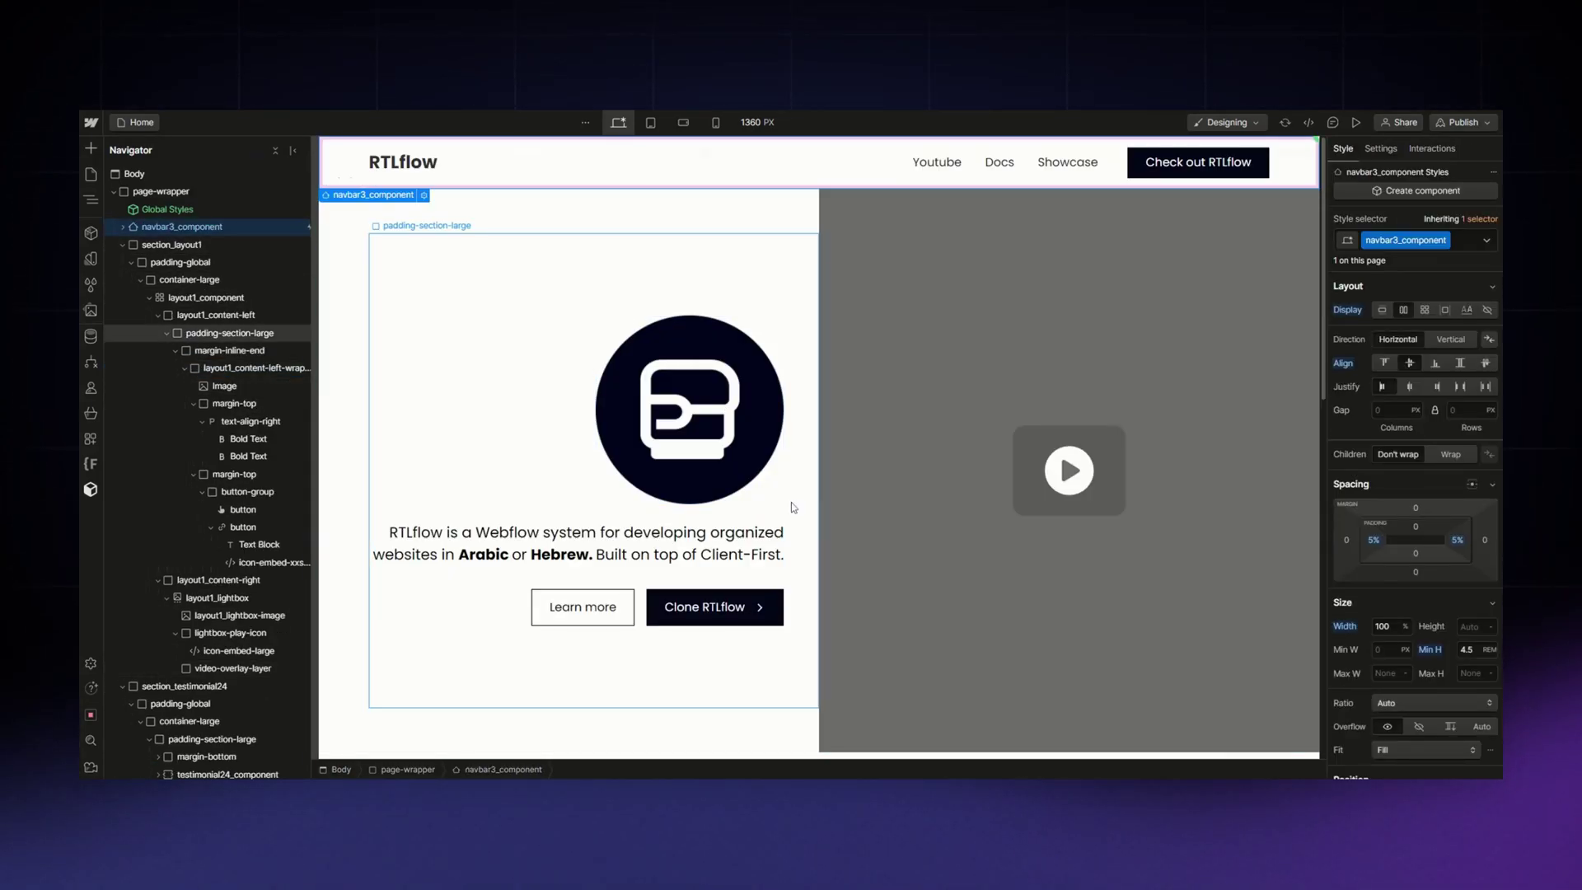
key(ctrl+z)
Replace the text-align-right class on the hero paragraph with the existing class text-align-end.
click(925, 558)
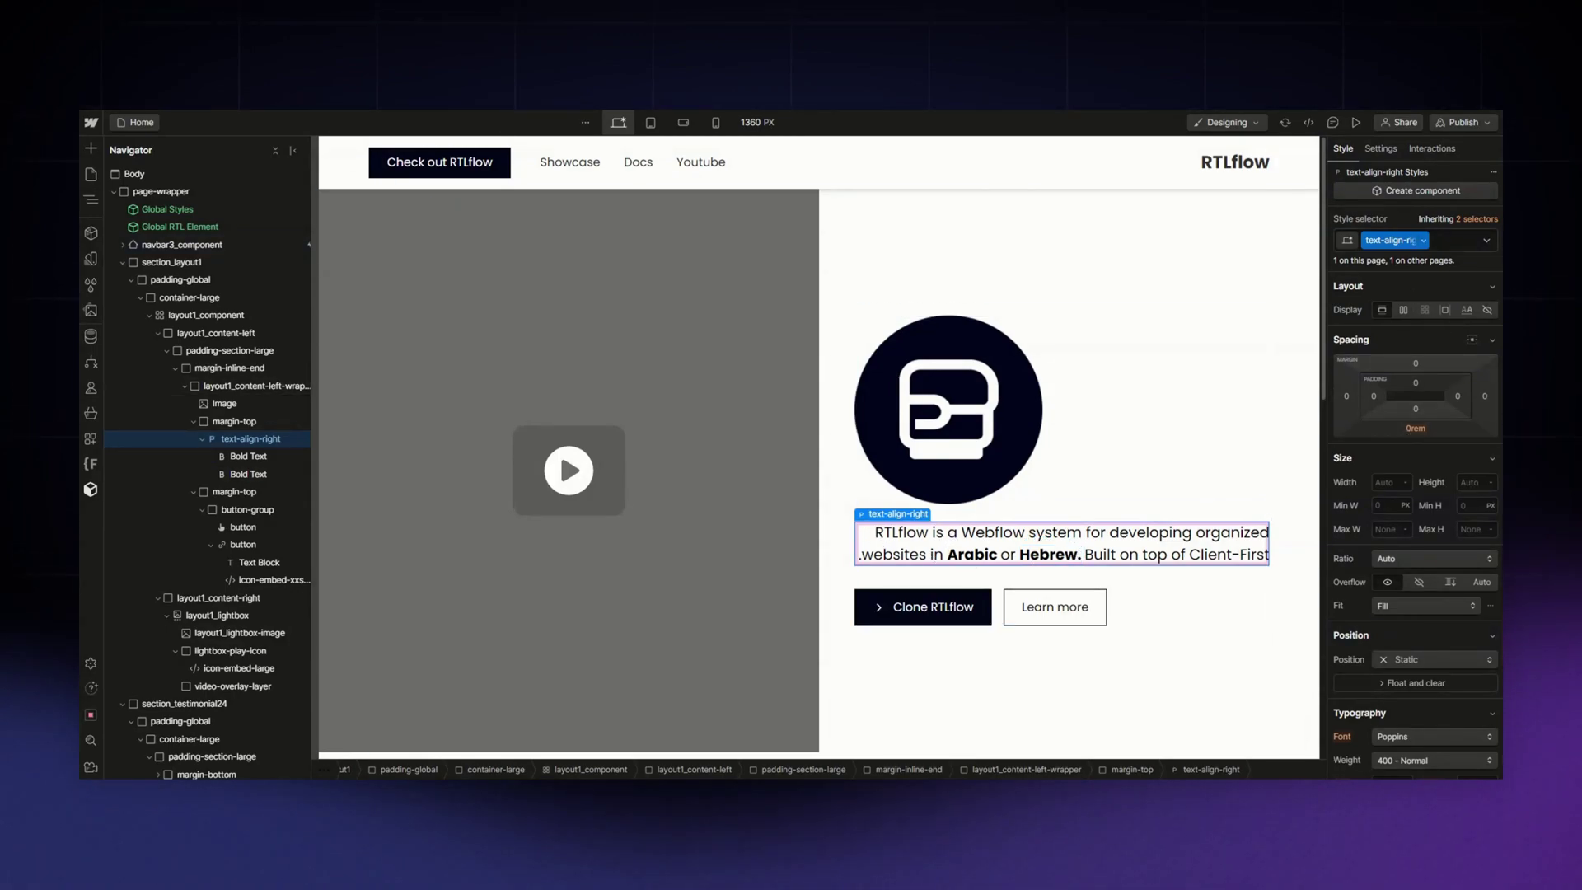
click(1424, 240)
click(1404, 295)
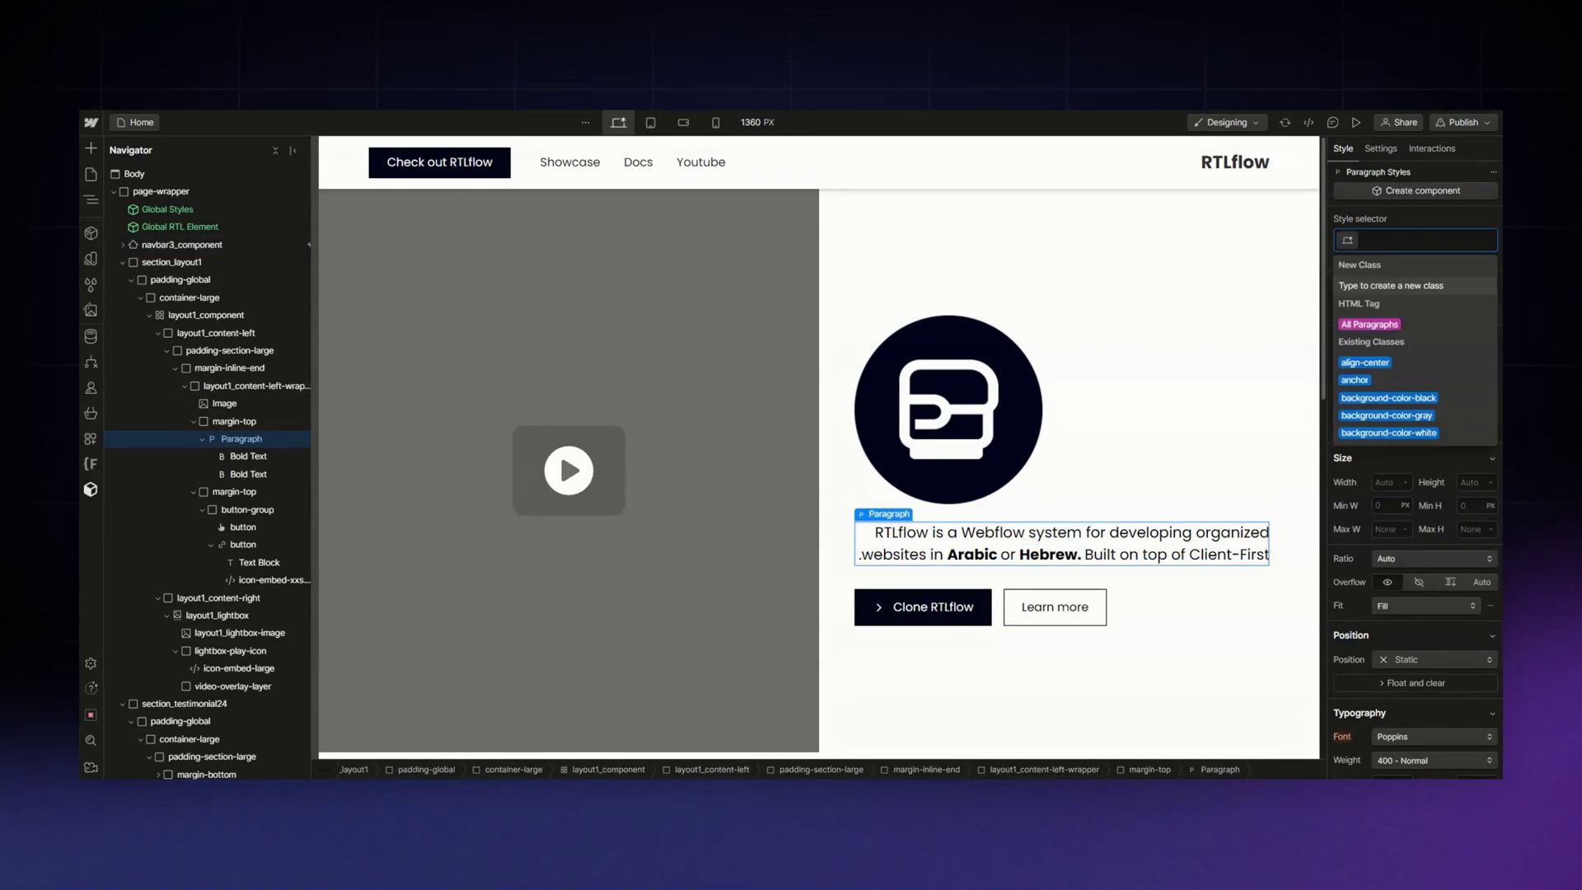
text(text-align)
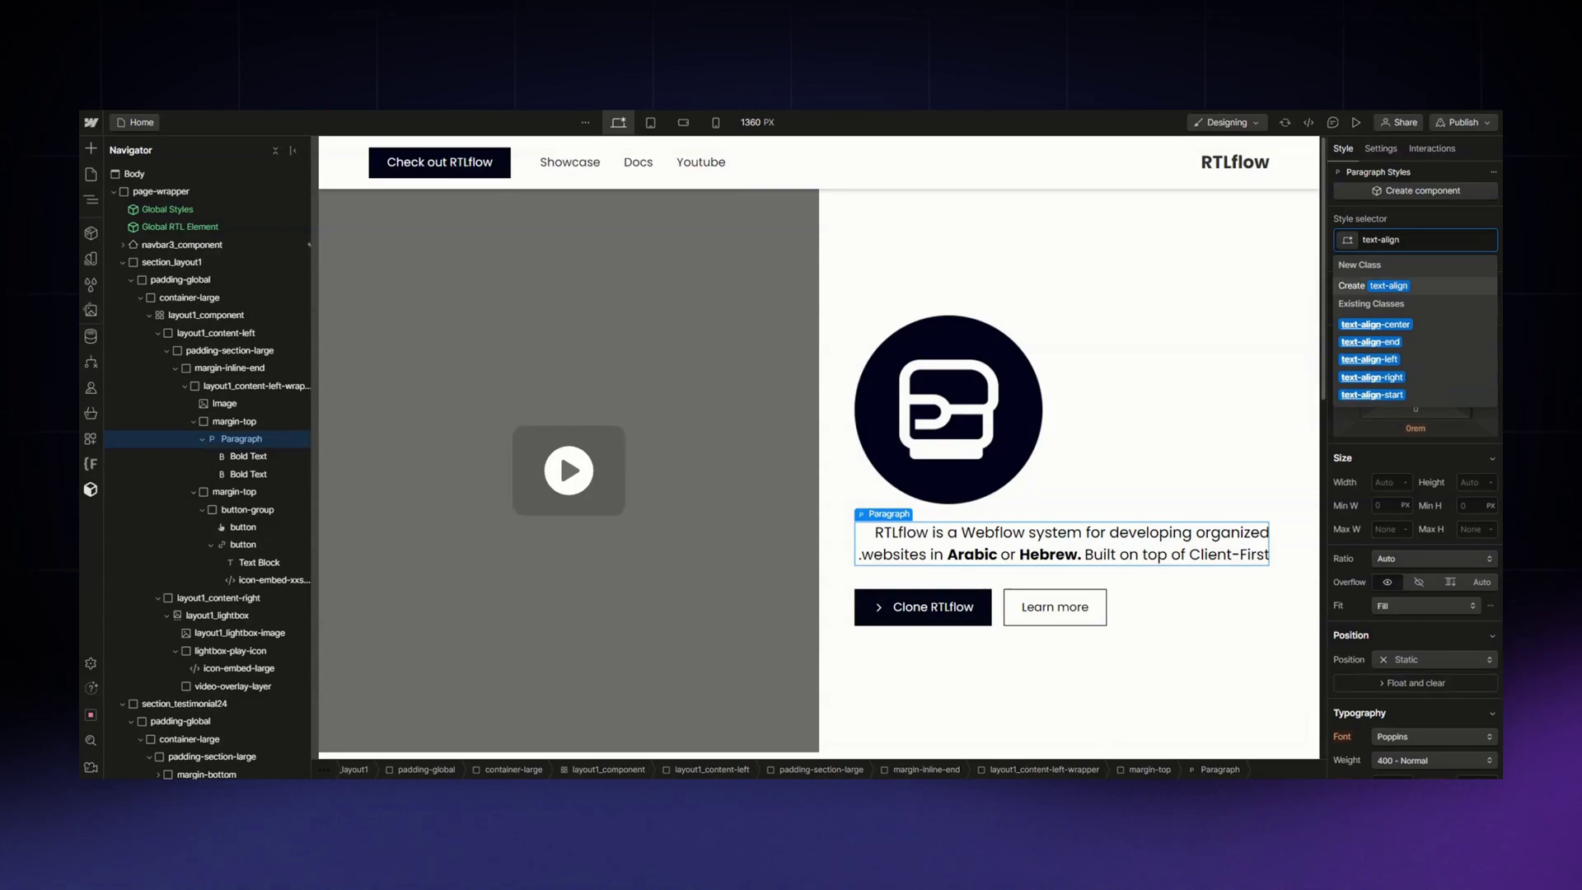
key(Down)
key(Down)
key(Return)
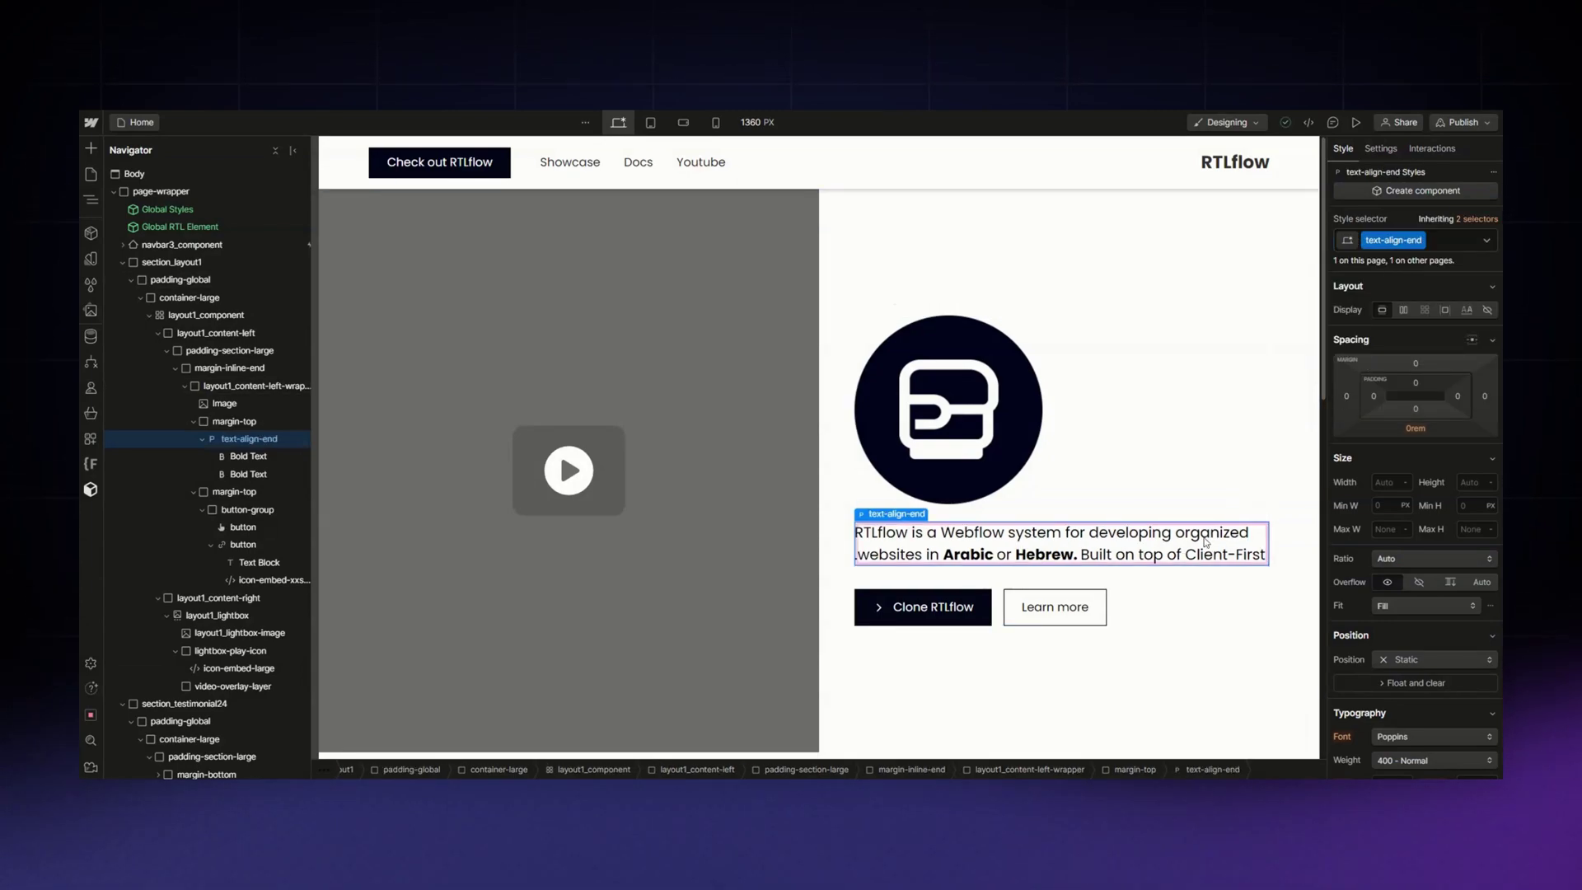
Add the existing combo class rtl_icon-mirror to the arrow icon embed inside the Clone RTLflow button.
click(879, 610)
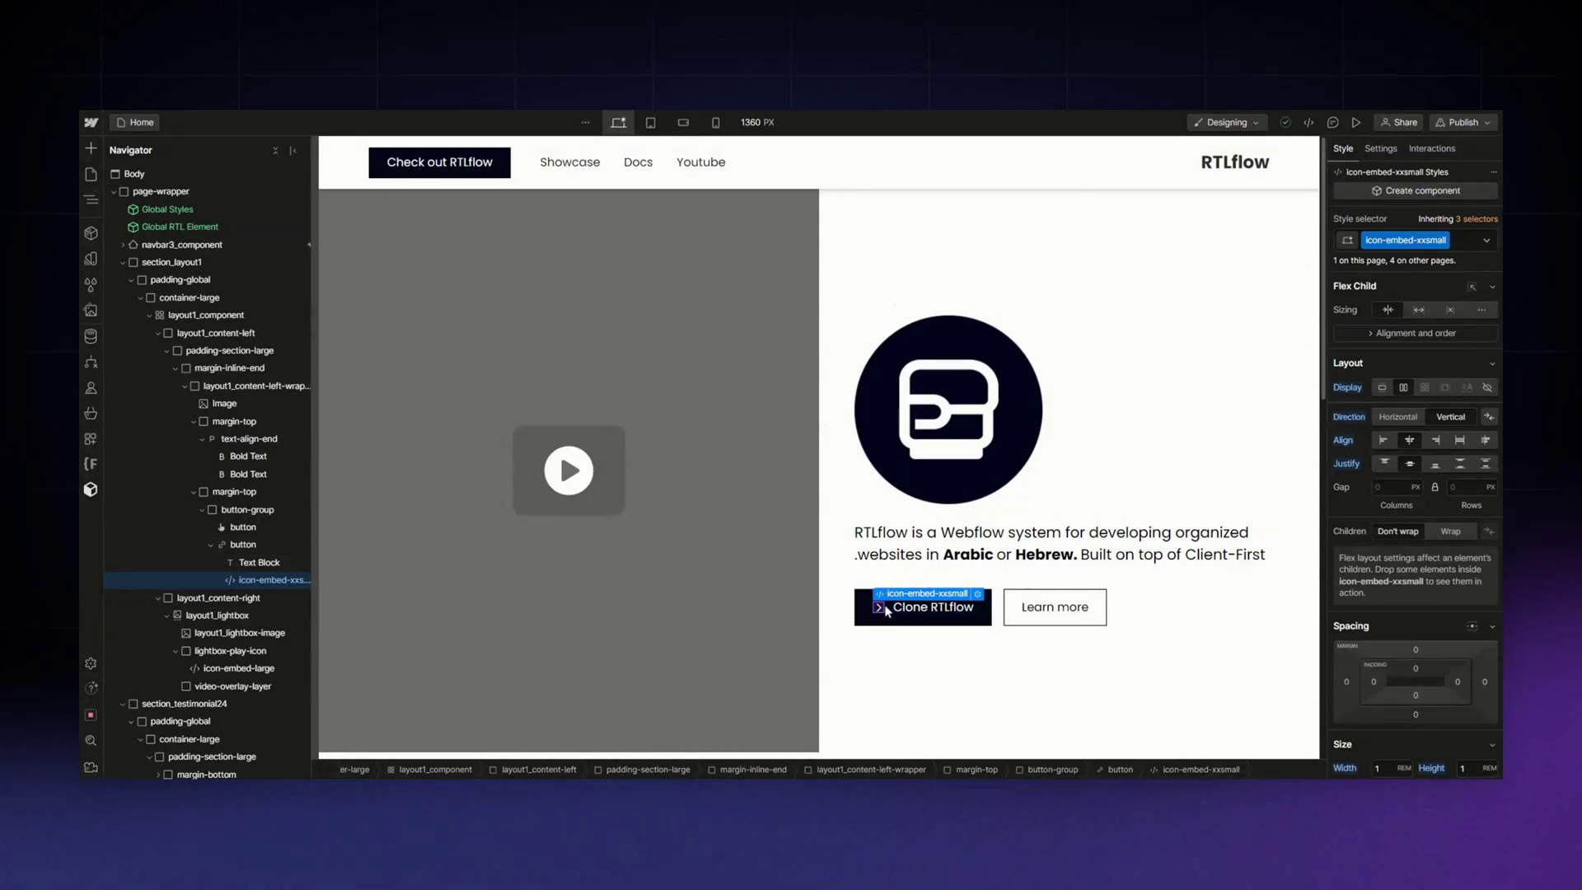
click(1460, 242)
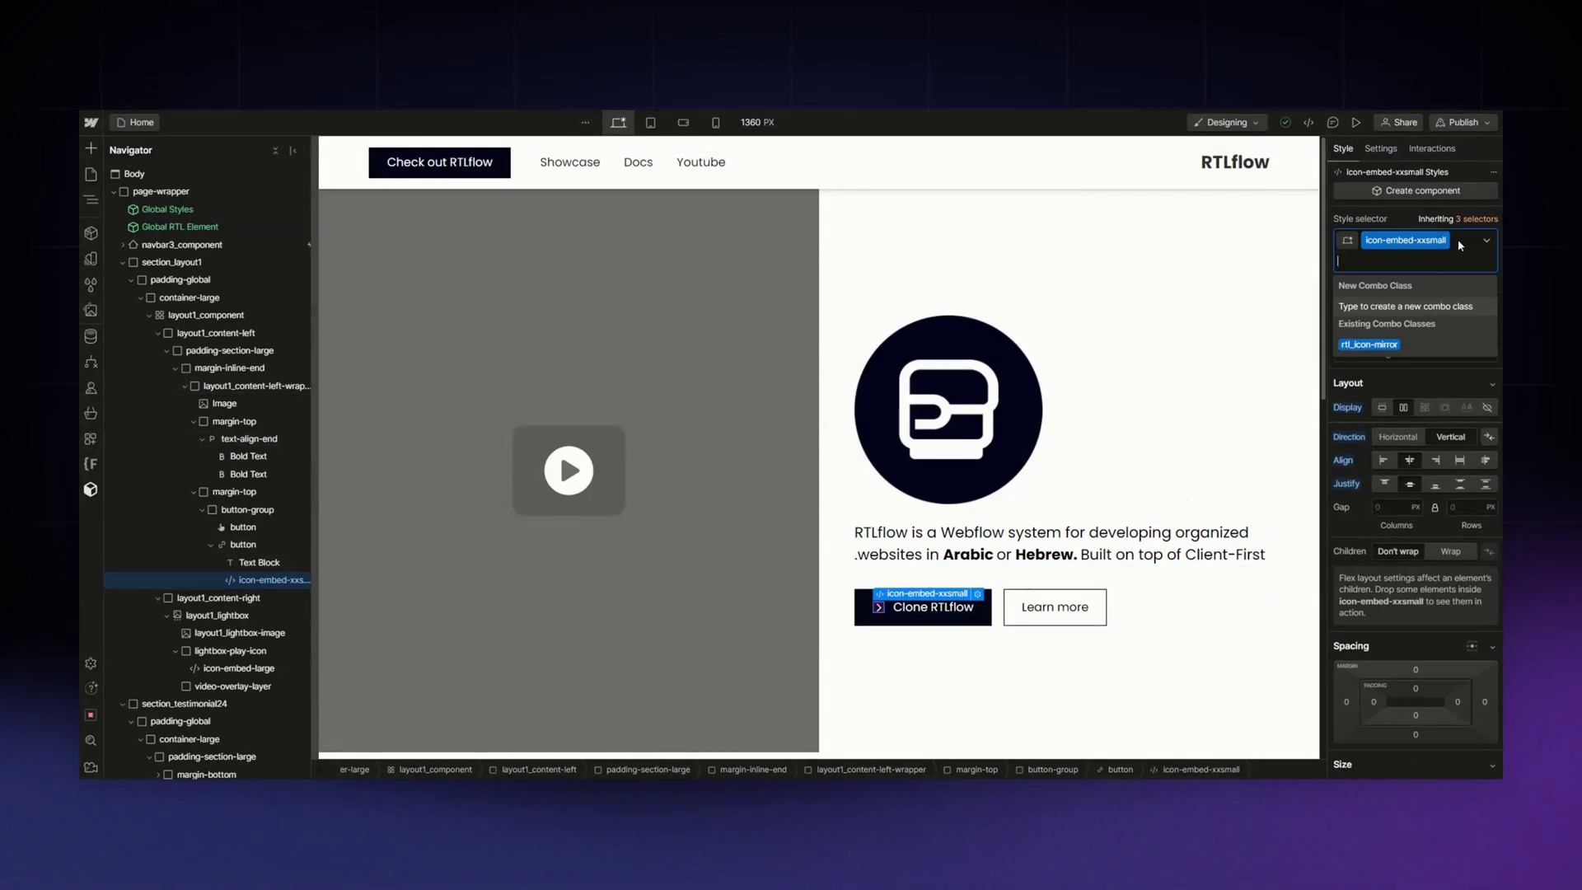
click(1392, 346)
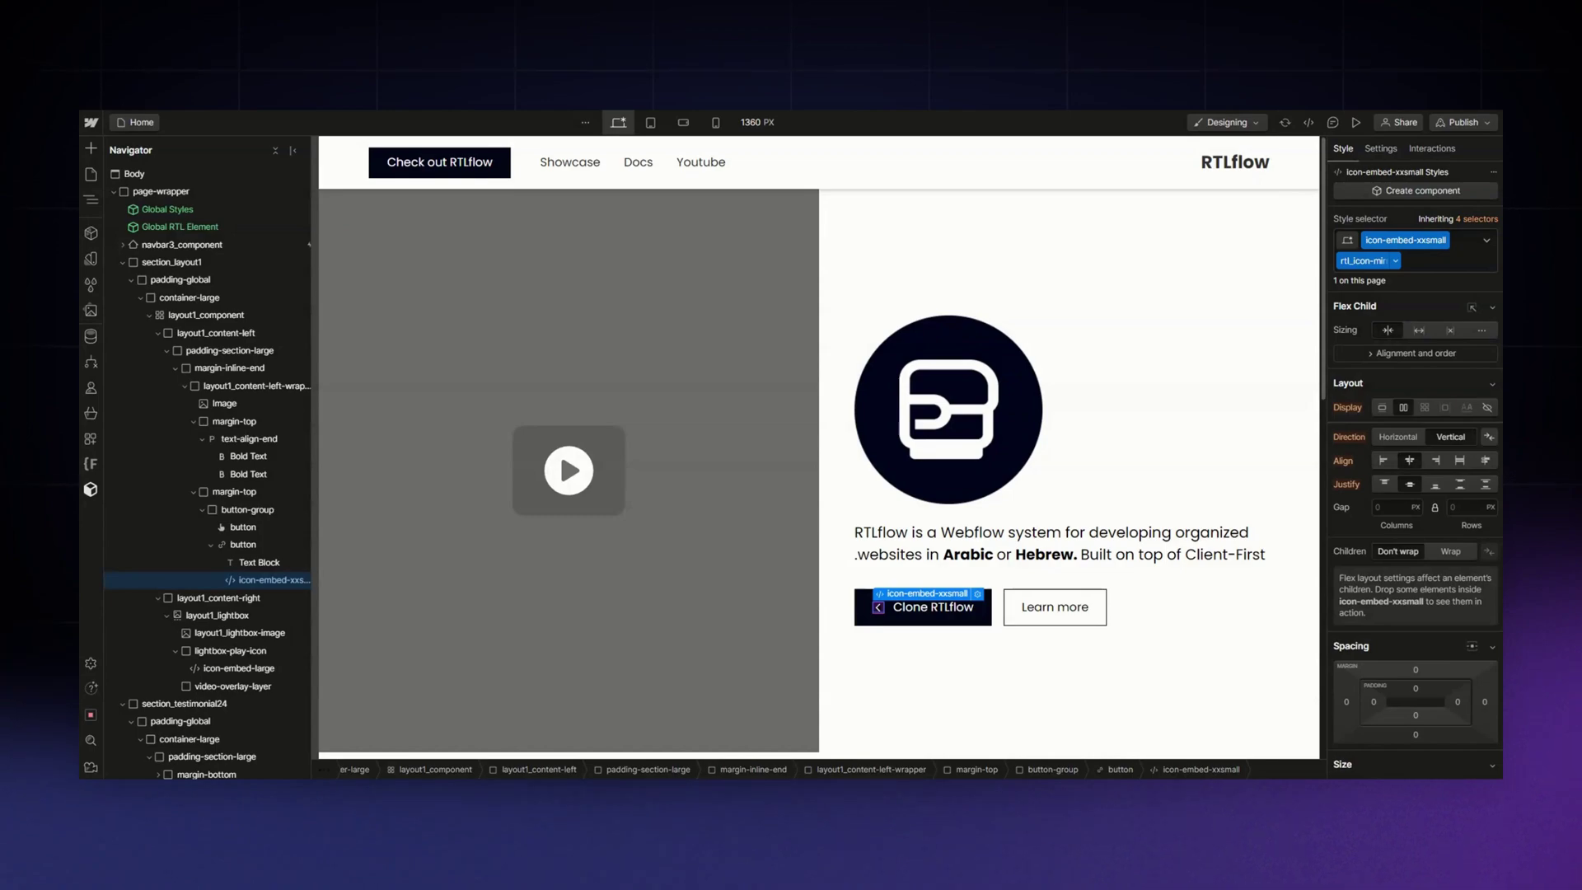
Reset the right and left position offsets of testimonial24_slide-nav in the examples slider to Auto.
scroll(882, 512, down, 10)
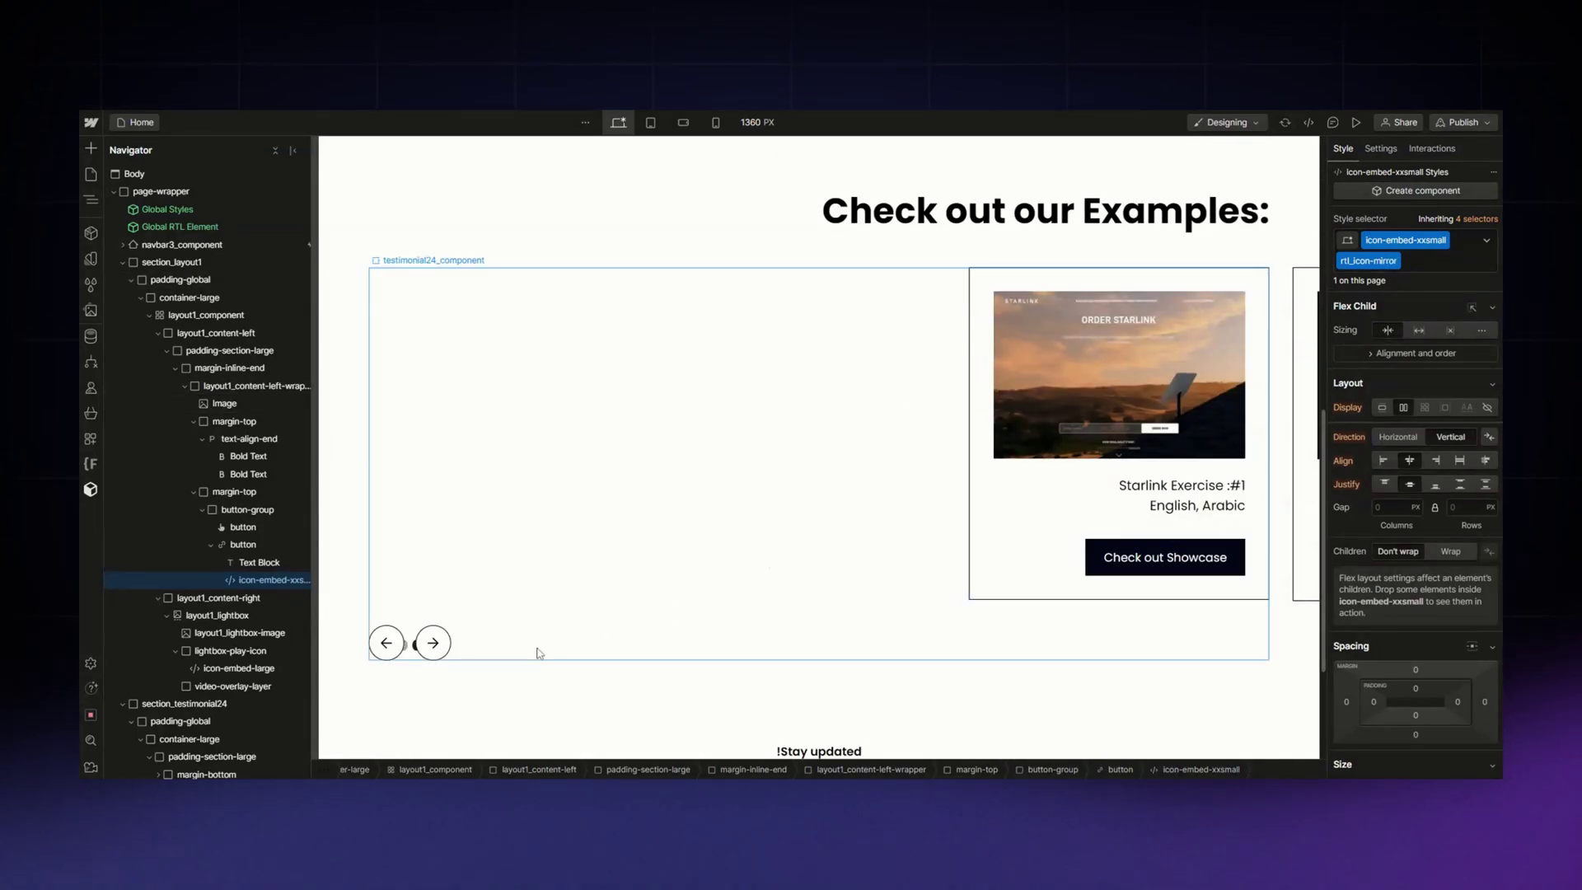
click(413, 660)
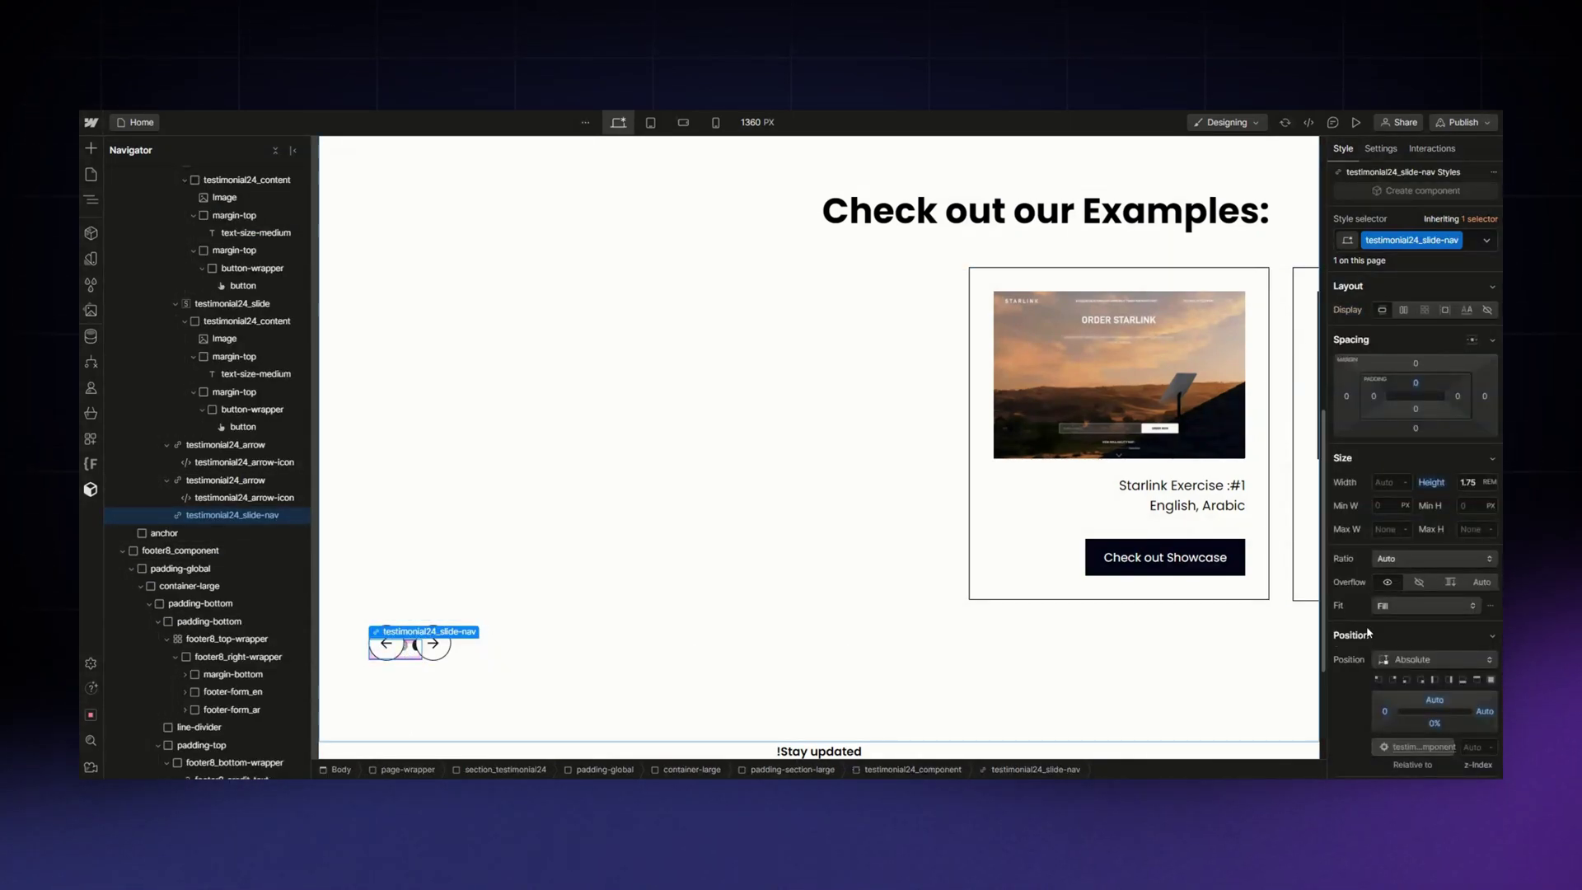
scroll(1421, 633, down, 1)
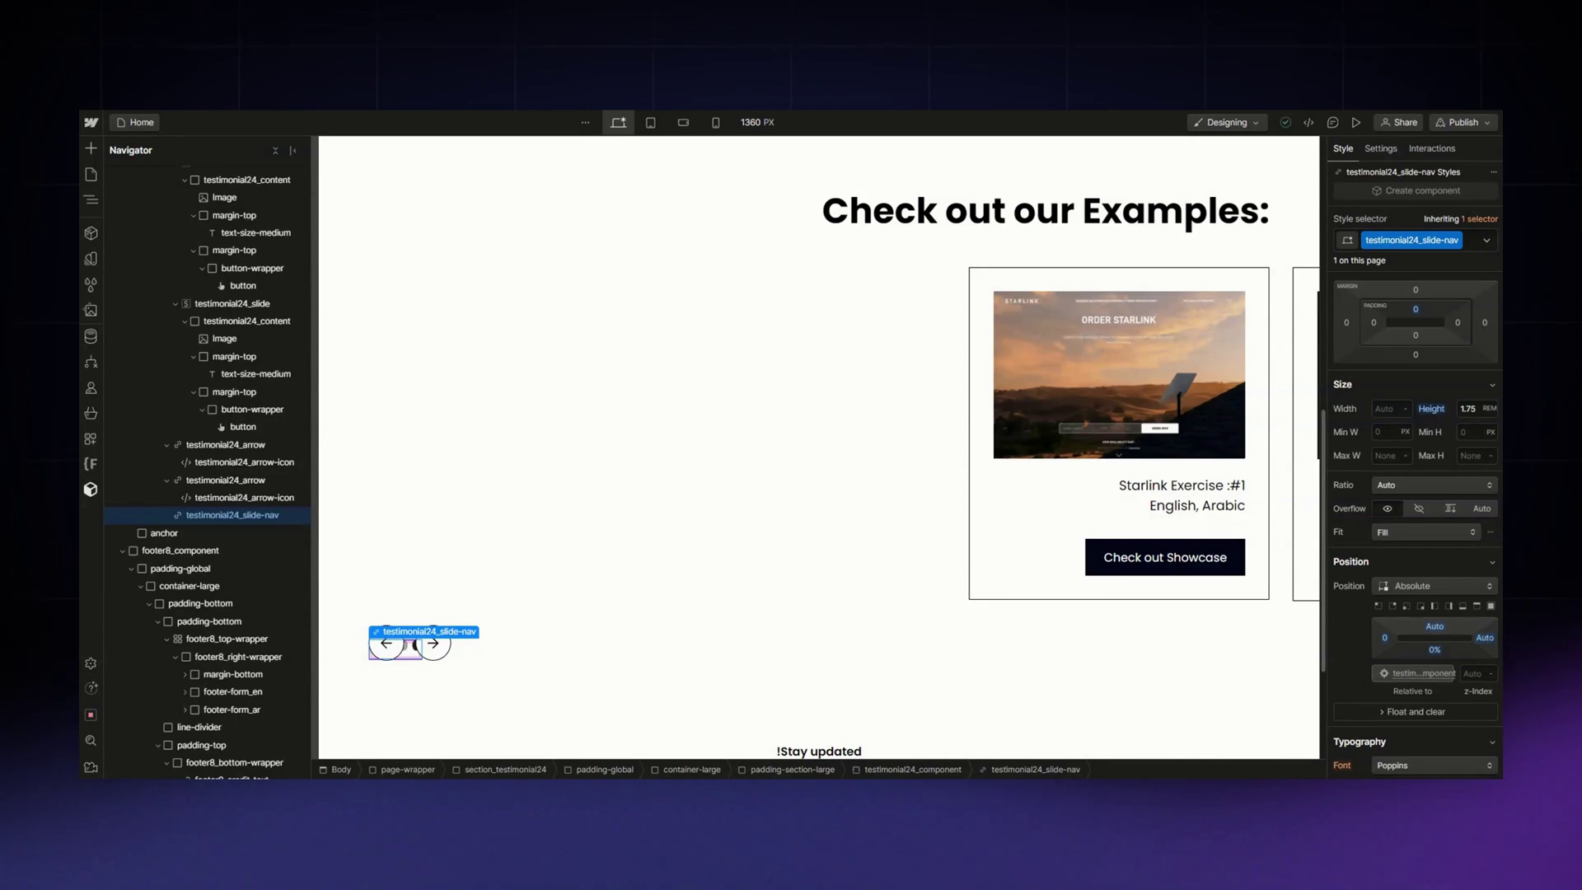
click(1491, 642)
click(1427, 742)
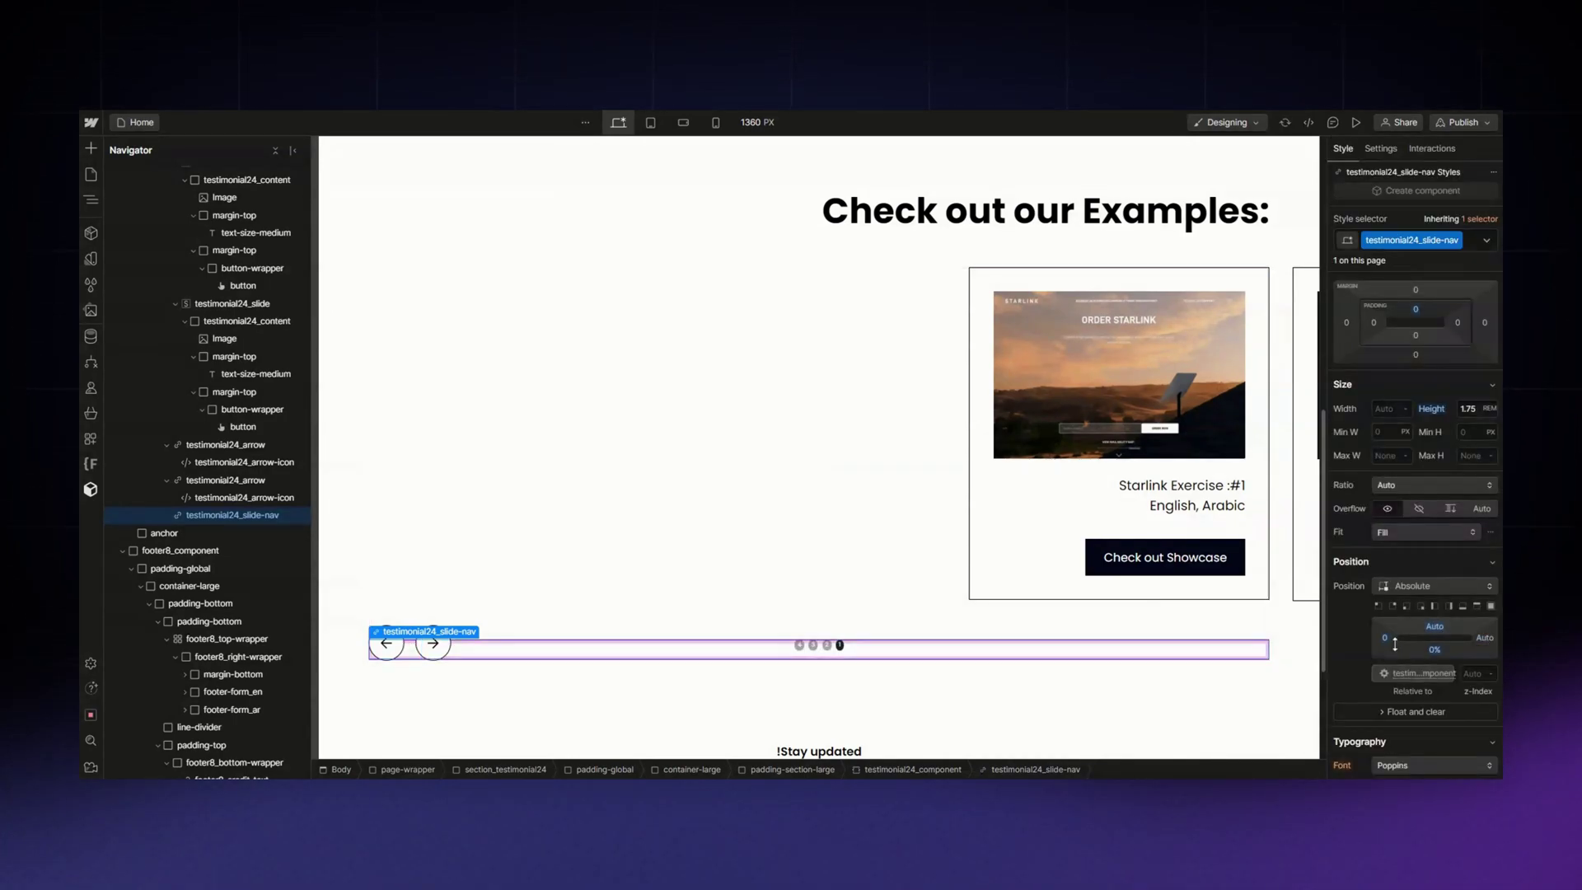
click(1385, 638)
click(1397, 733)
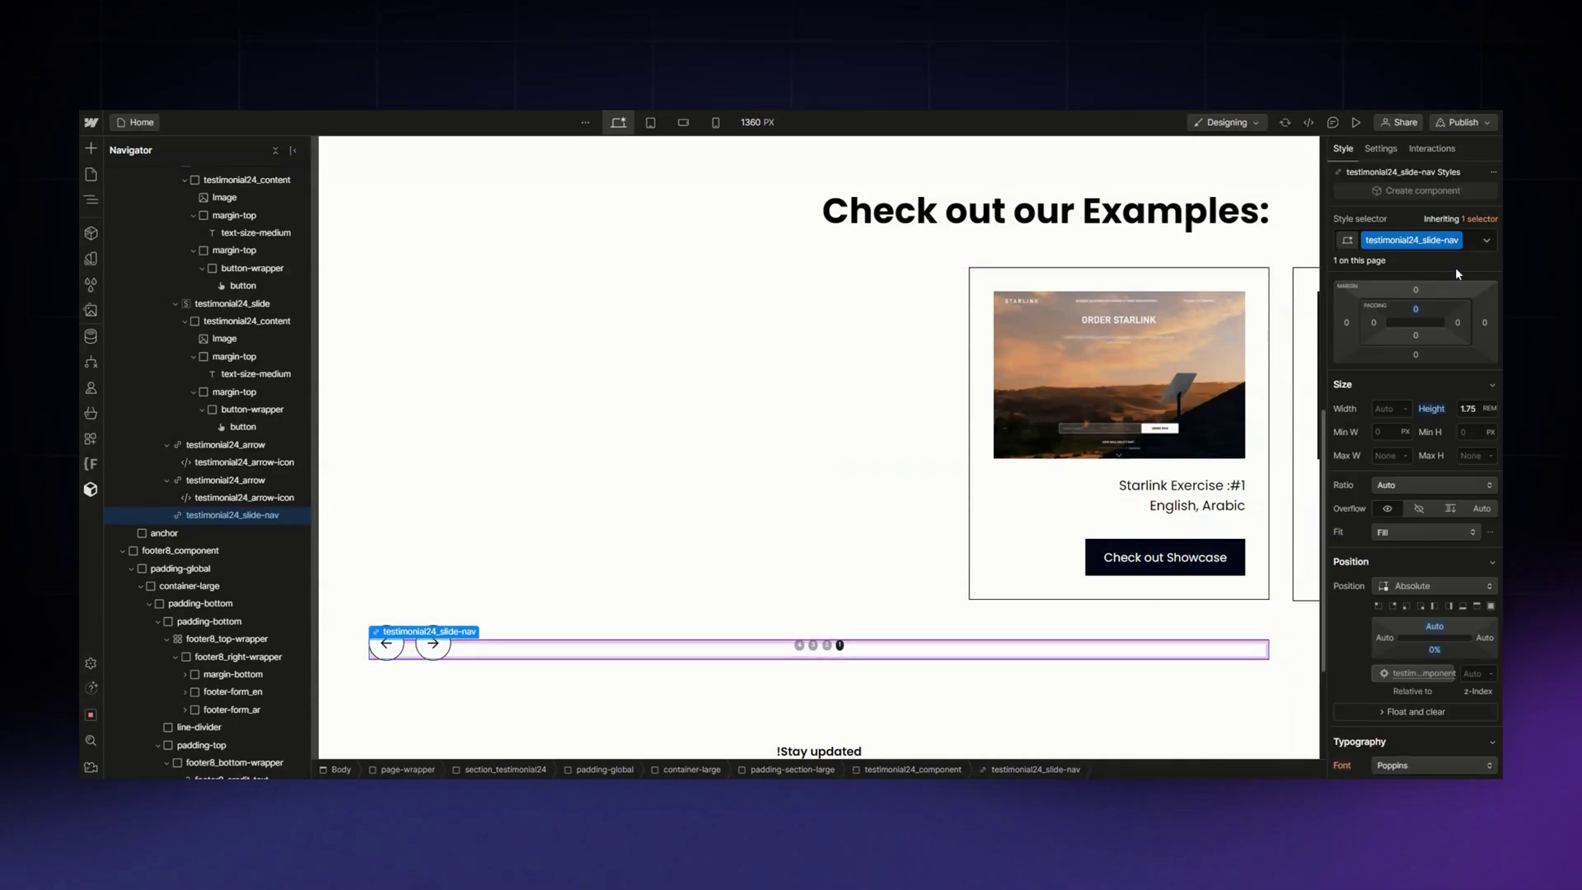
Add the existing combo class inset-inline-start-0 to testimonial24_slide-nav.
click(1467, 246)
text(inset-inline)
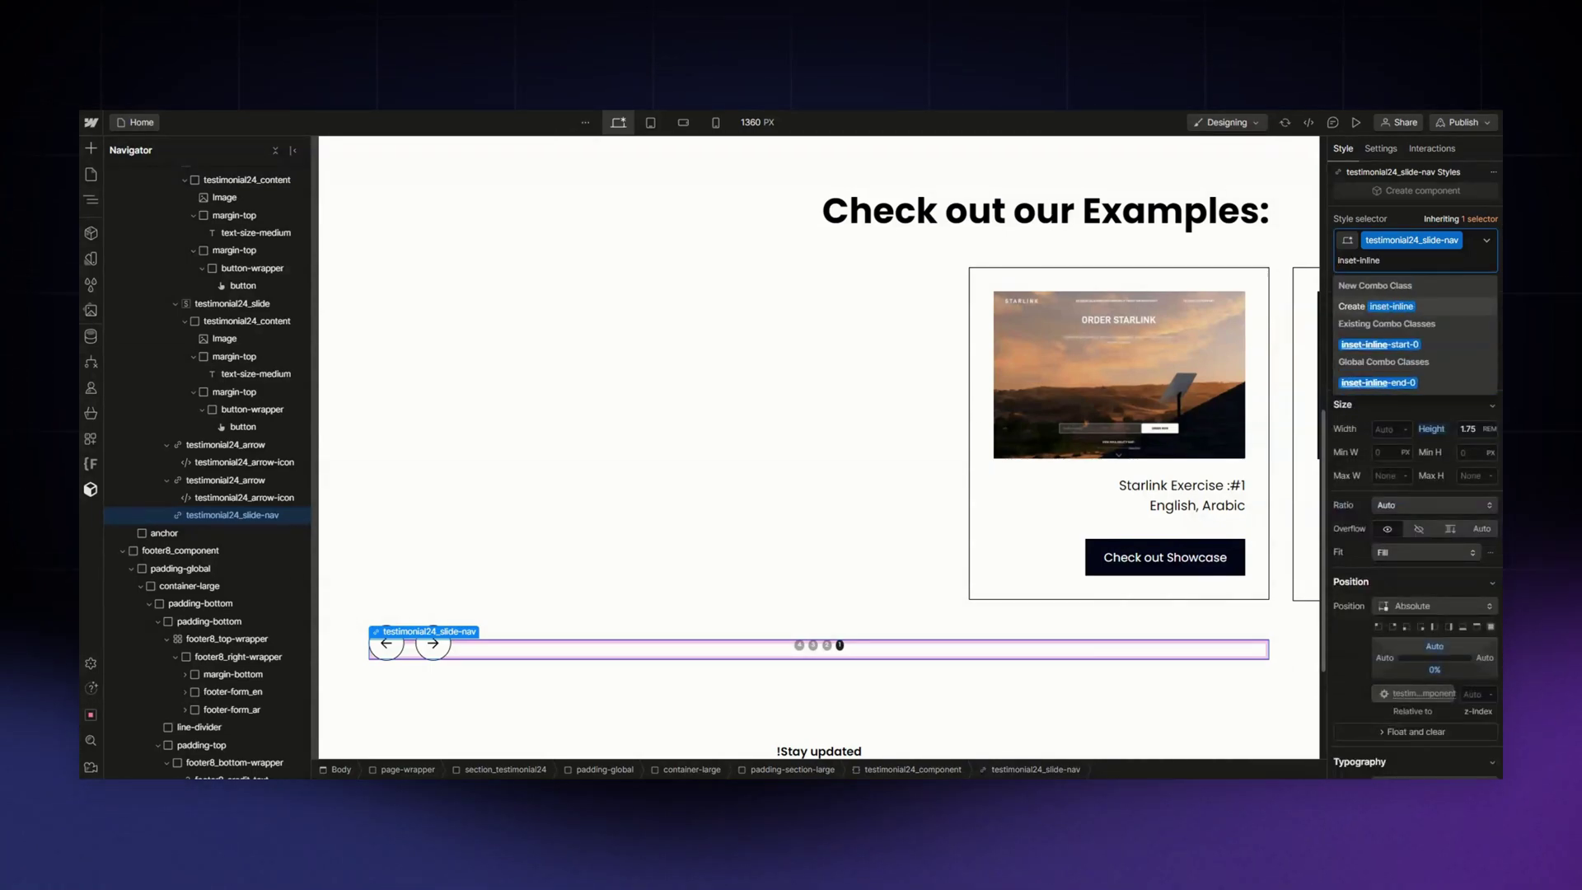
key(Down)
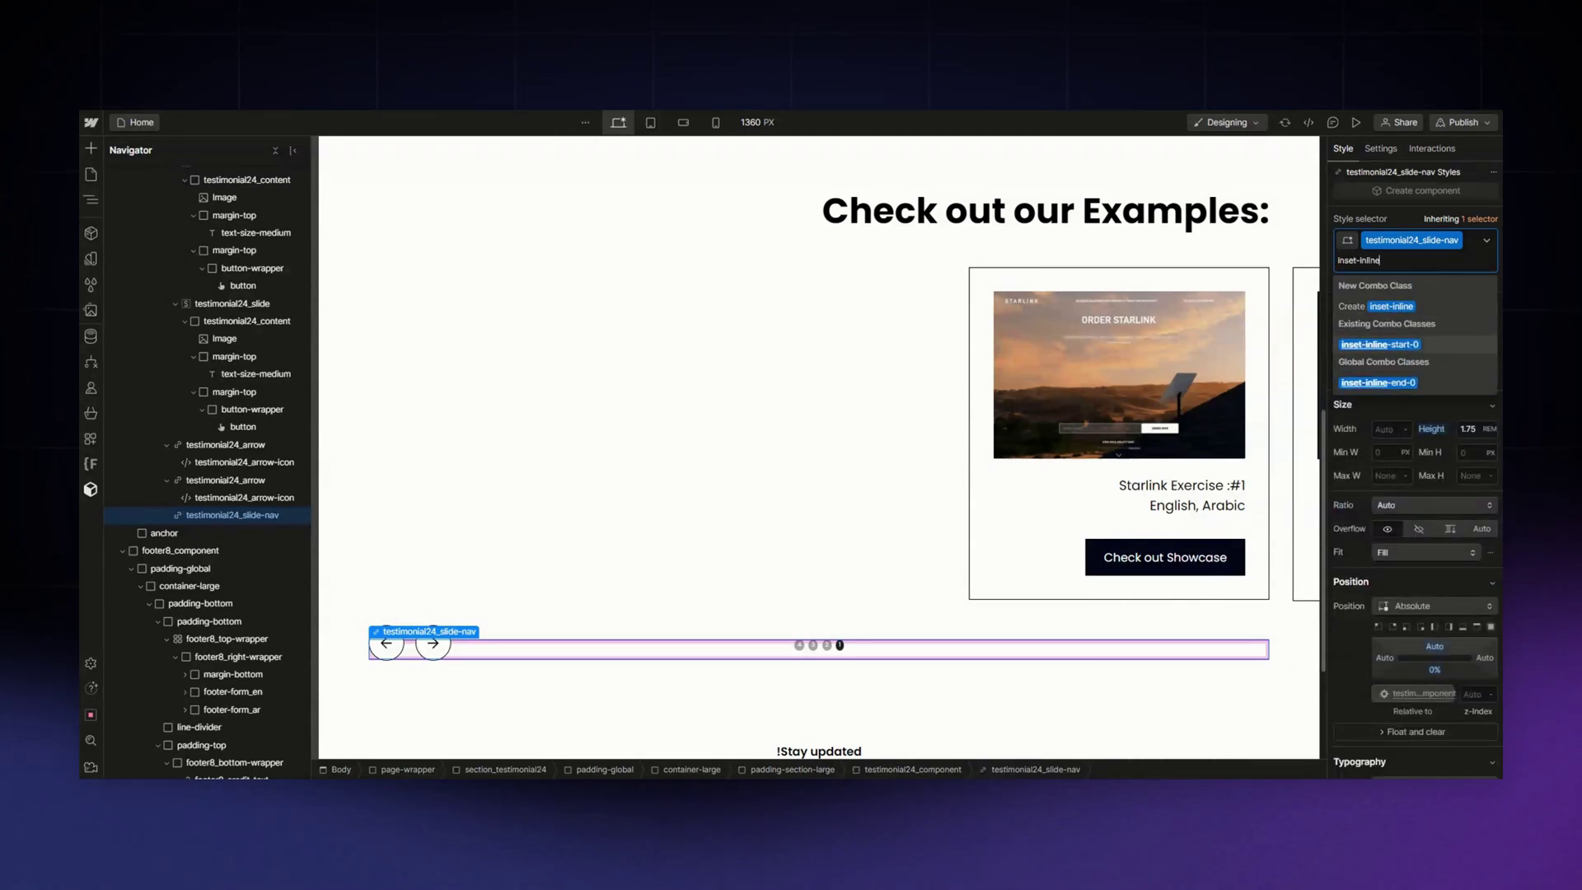
key(Return)
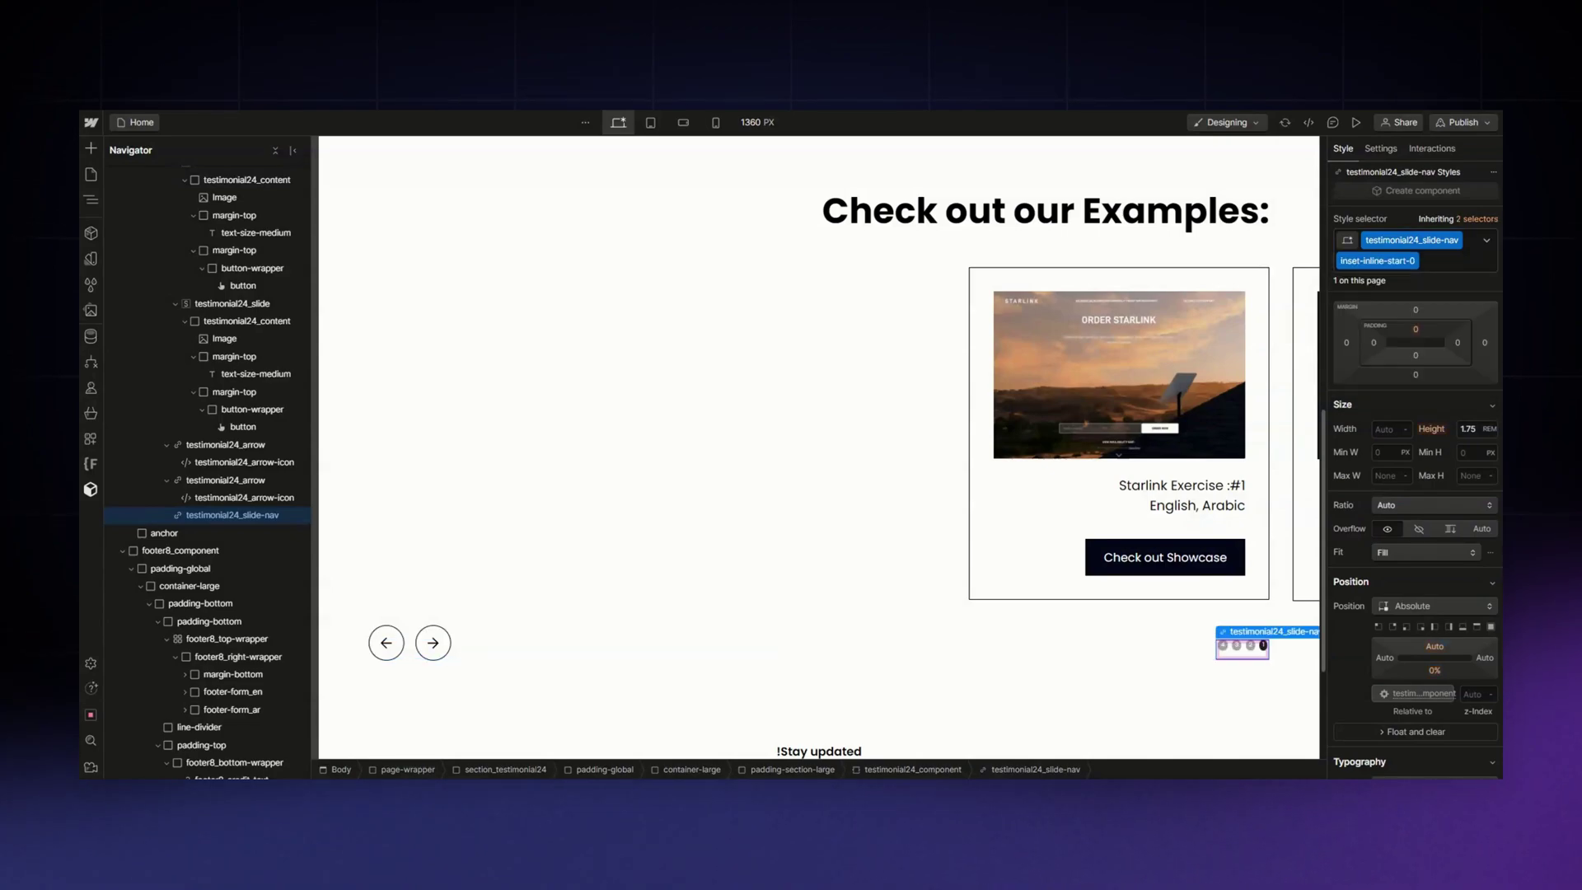
Temporarily delete Global RTL Element to check the slide navigation dots in left-to-right direction, and restore it.
scroll(198, 412, up, 10)
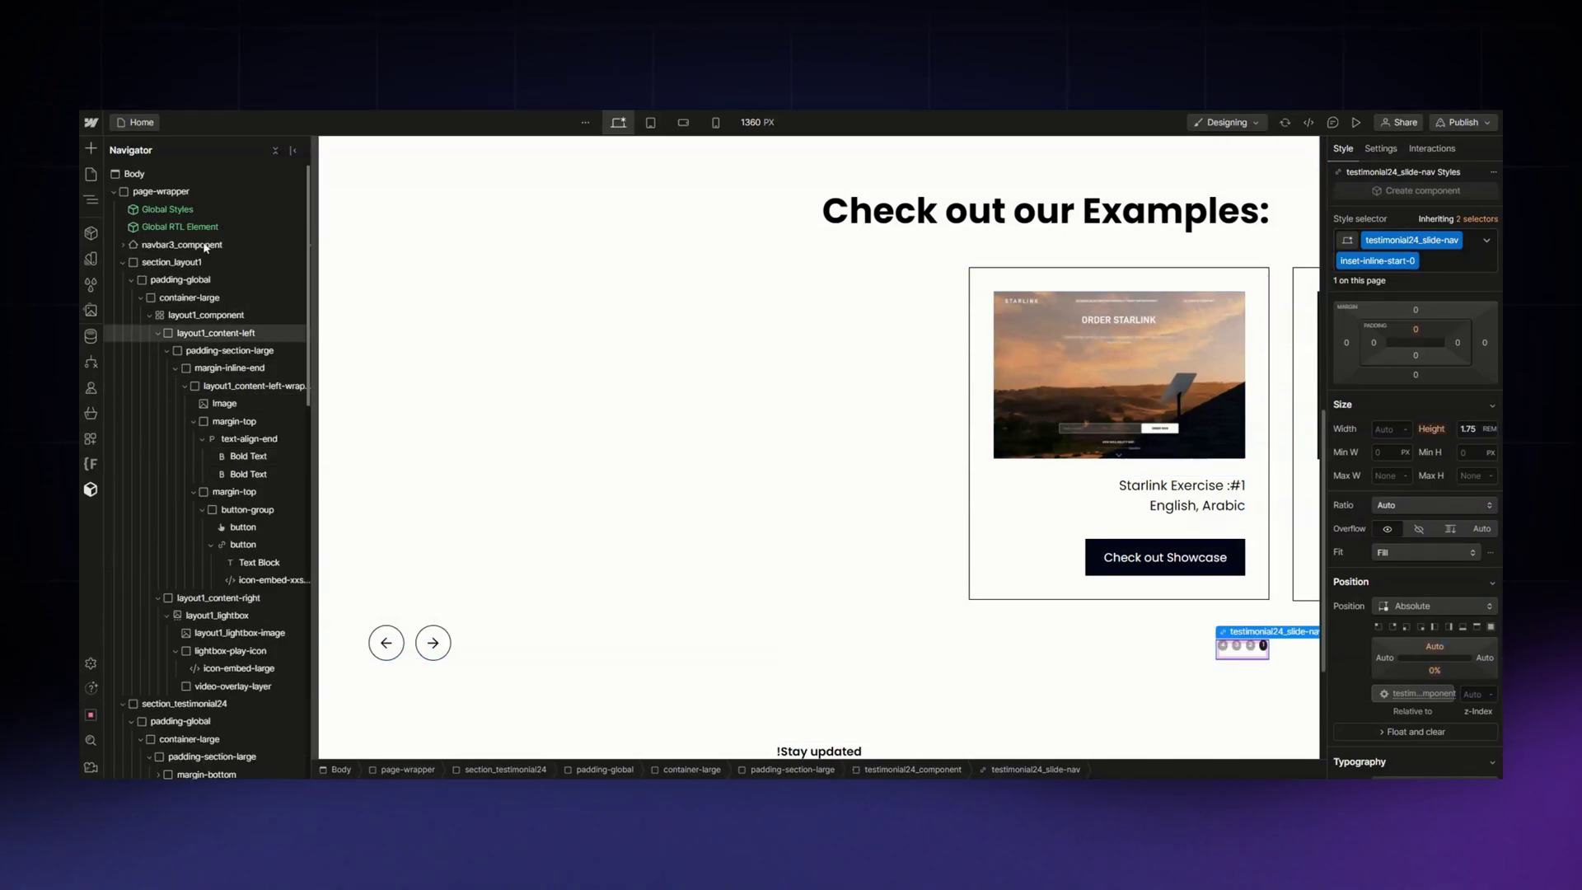
click(199, 229)
key(Delete)
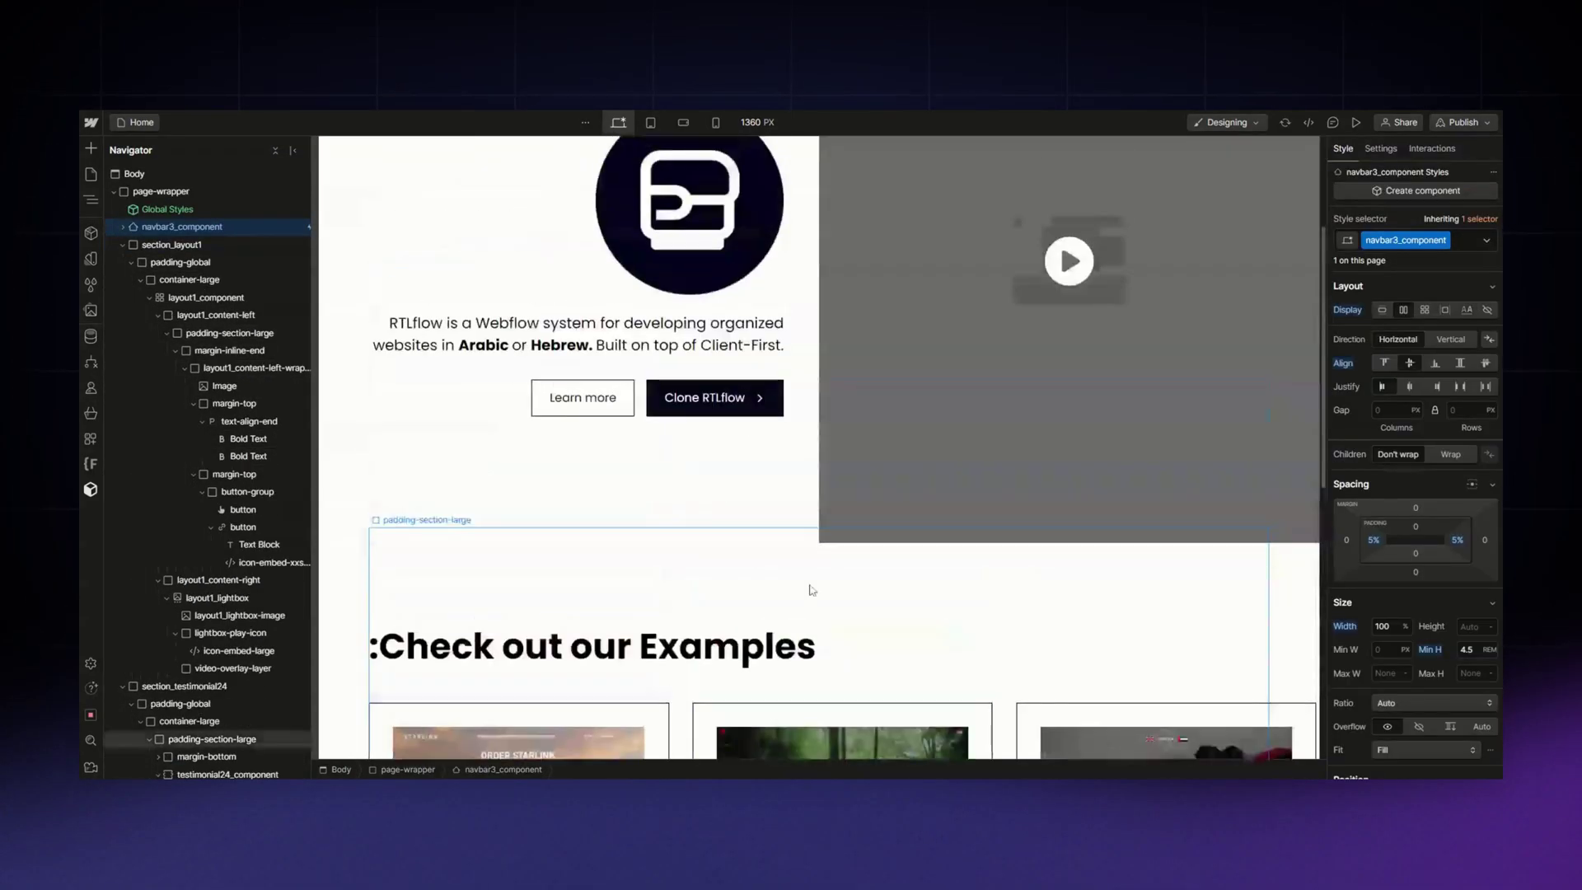
scroll(754, 633, down, 4)
scroll(753, 633, down, 3)
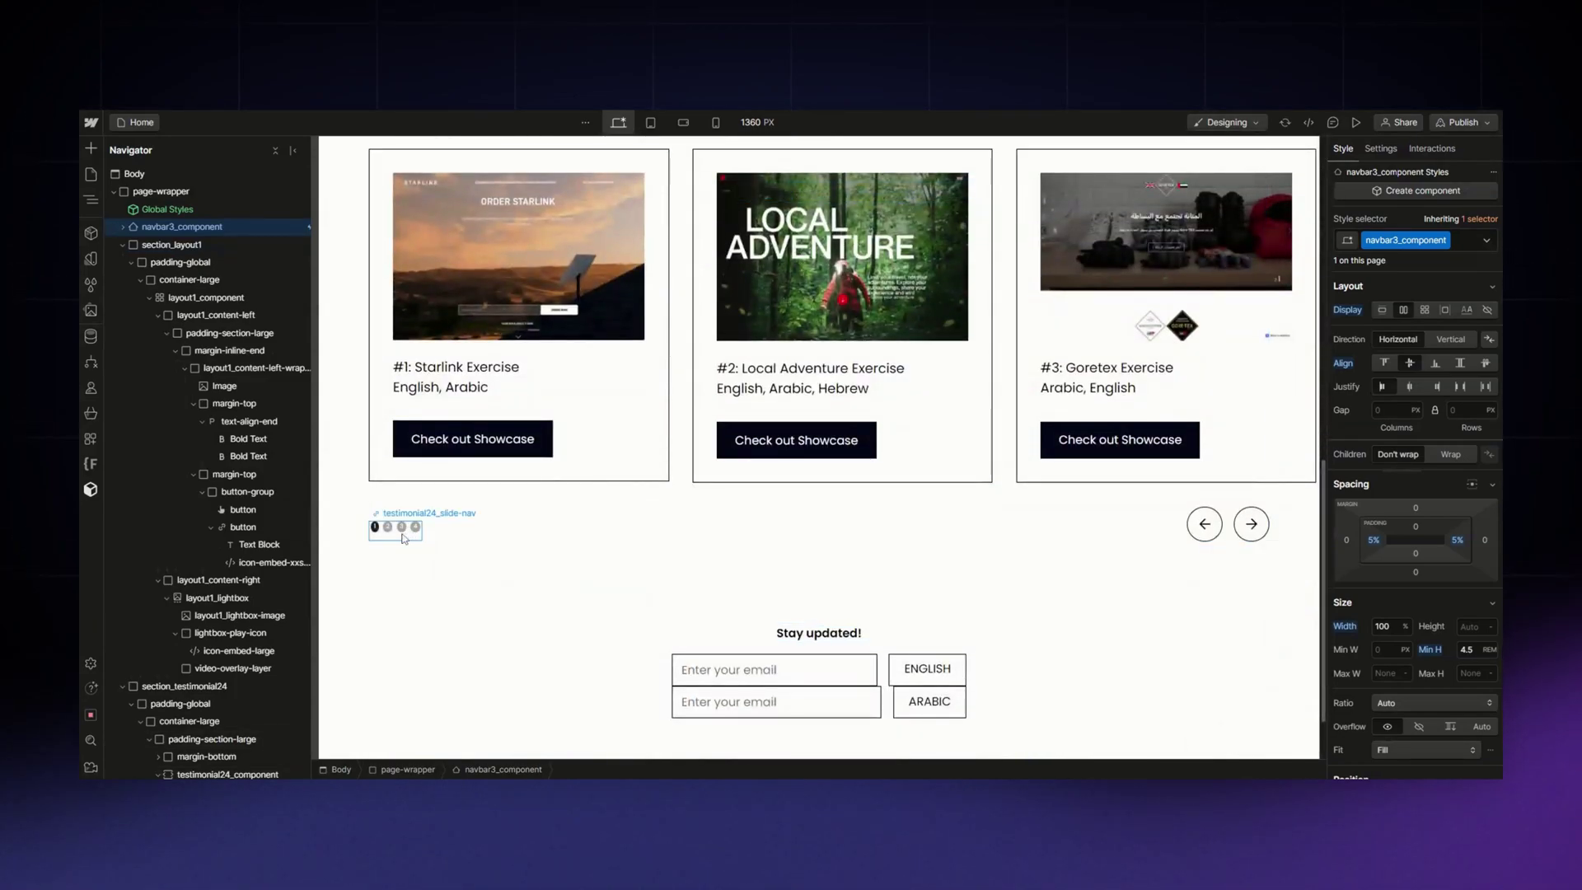
key(ctrl+z)
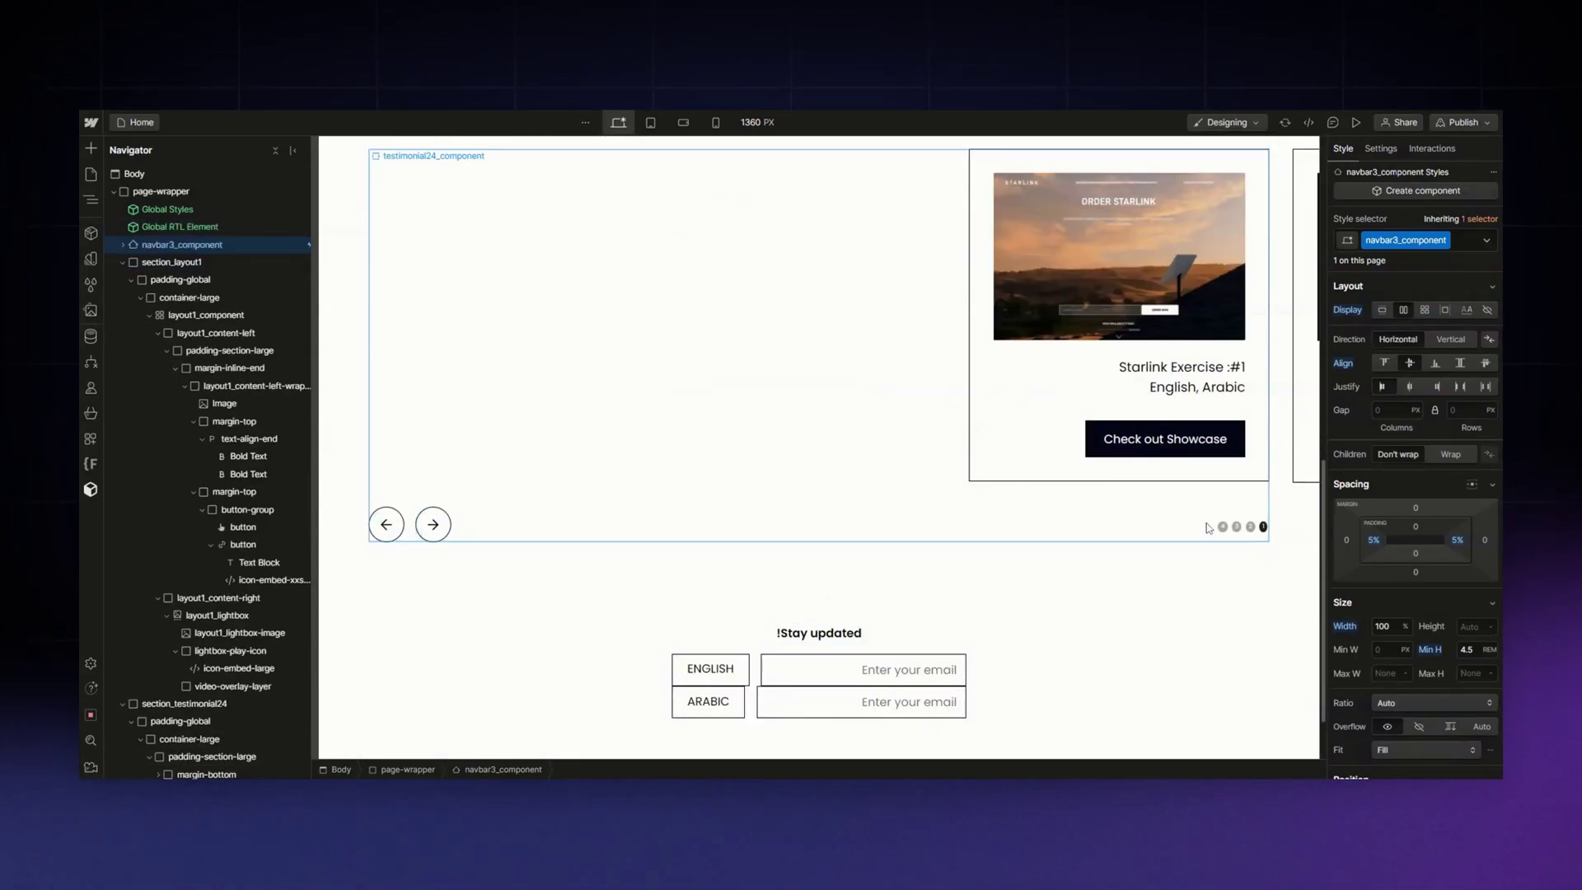
Examine the footer's English and Arabic sign-up form wrappers, footer-form_en and footer-form_ar.
scroll(911, 618, up, 2)
scroll(808, 607, down, 3)
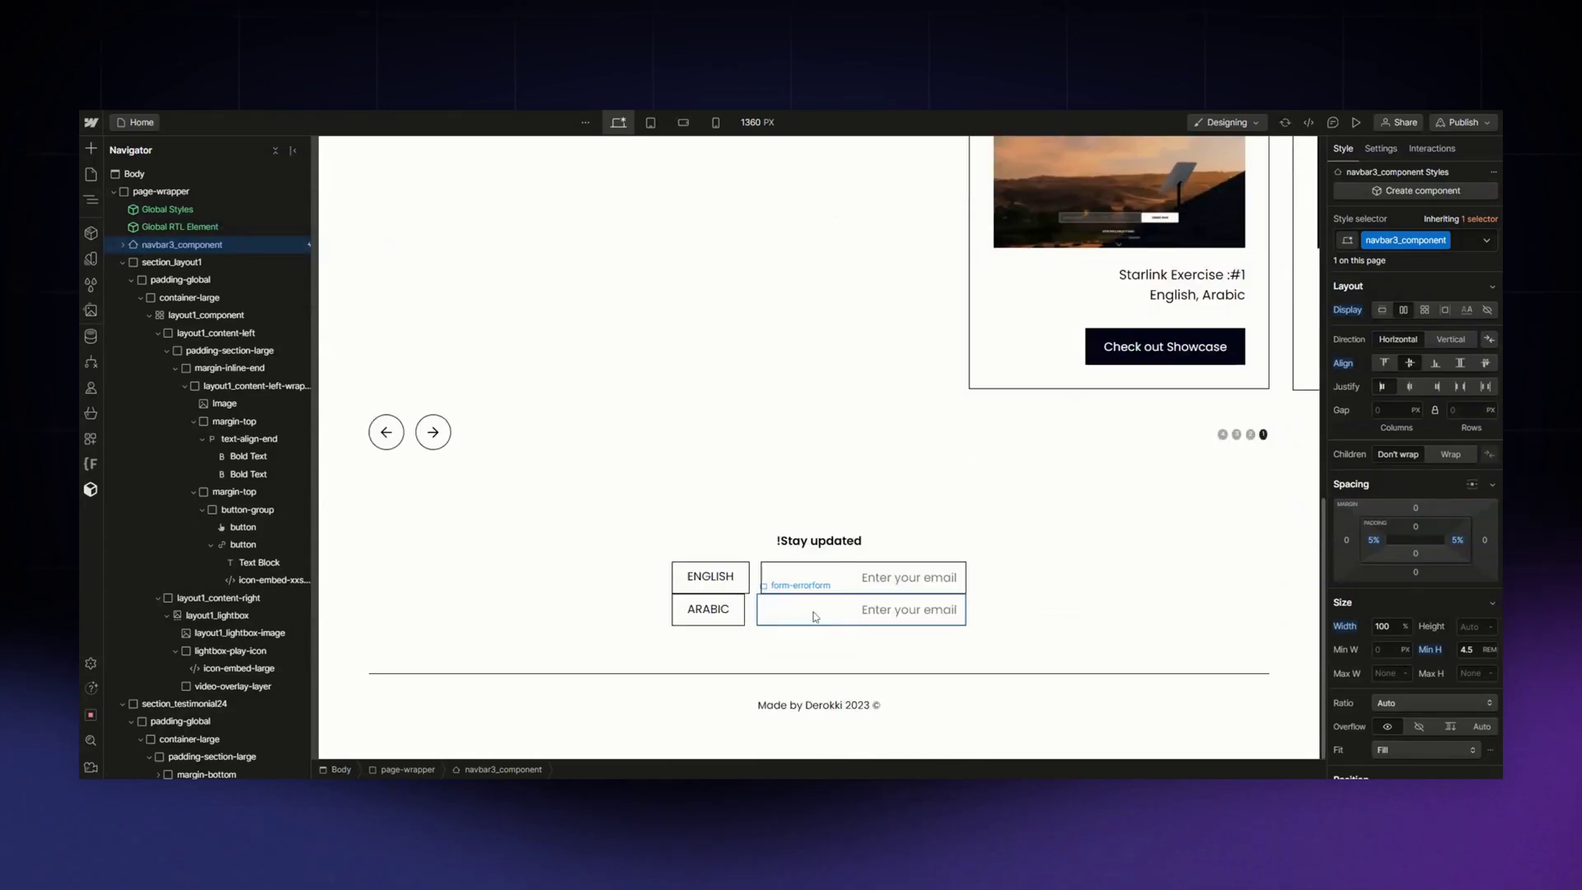
click(753, 592)
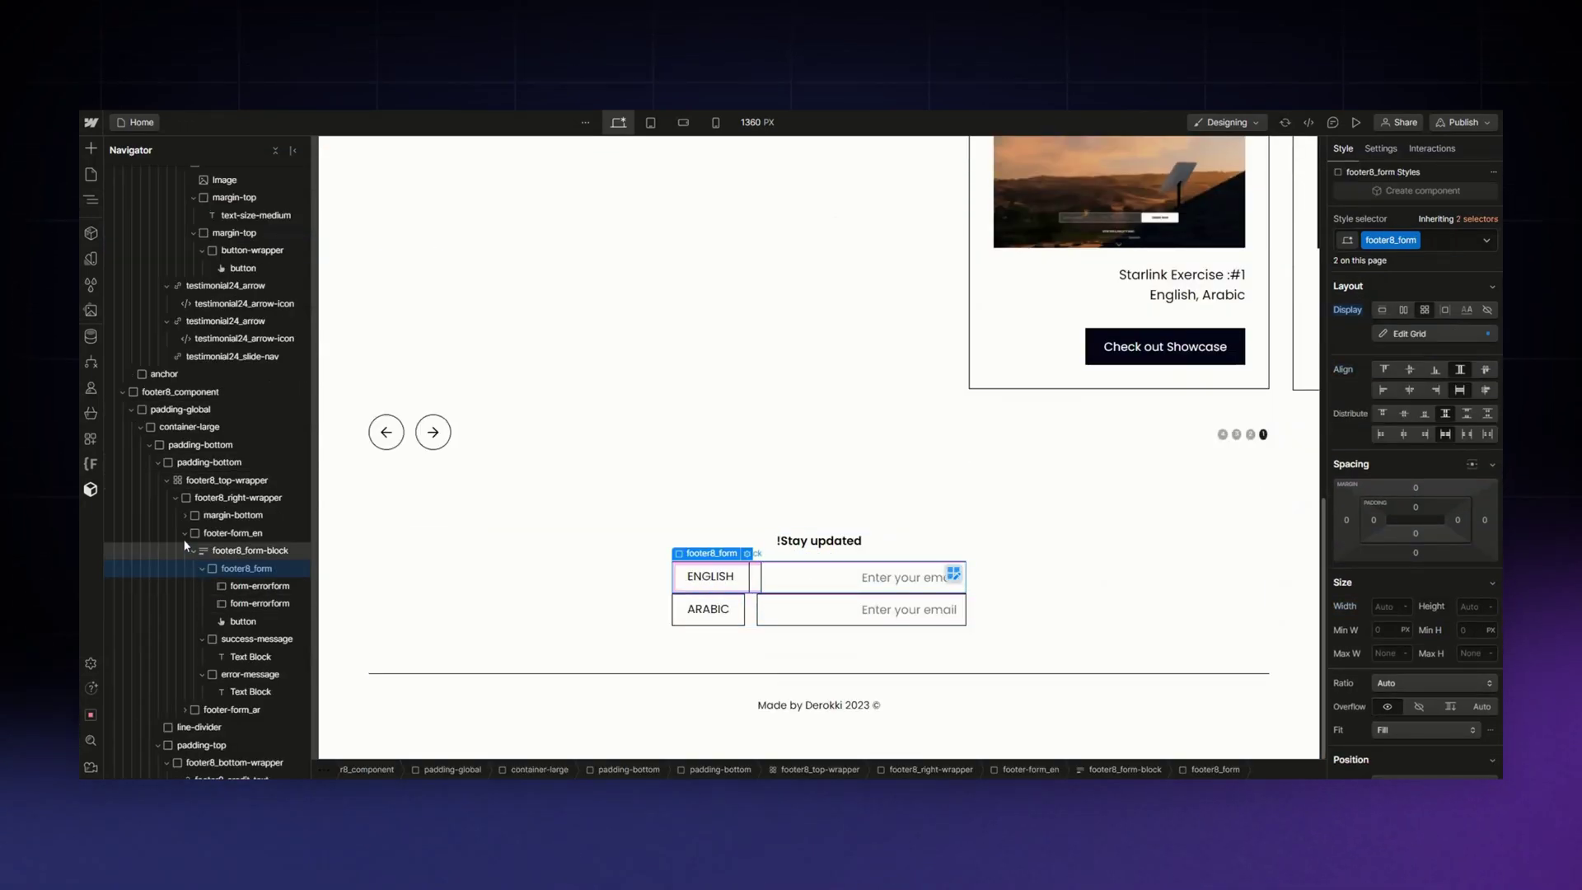
click(228, 535)
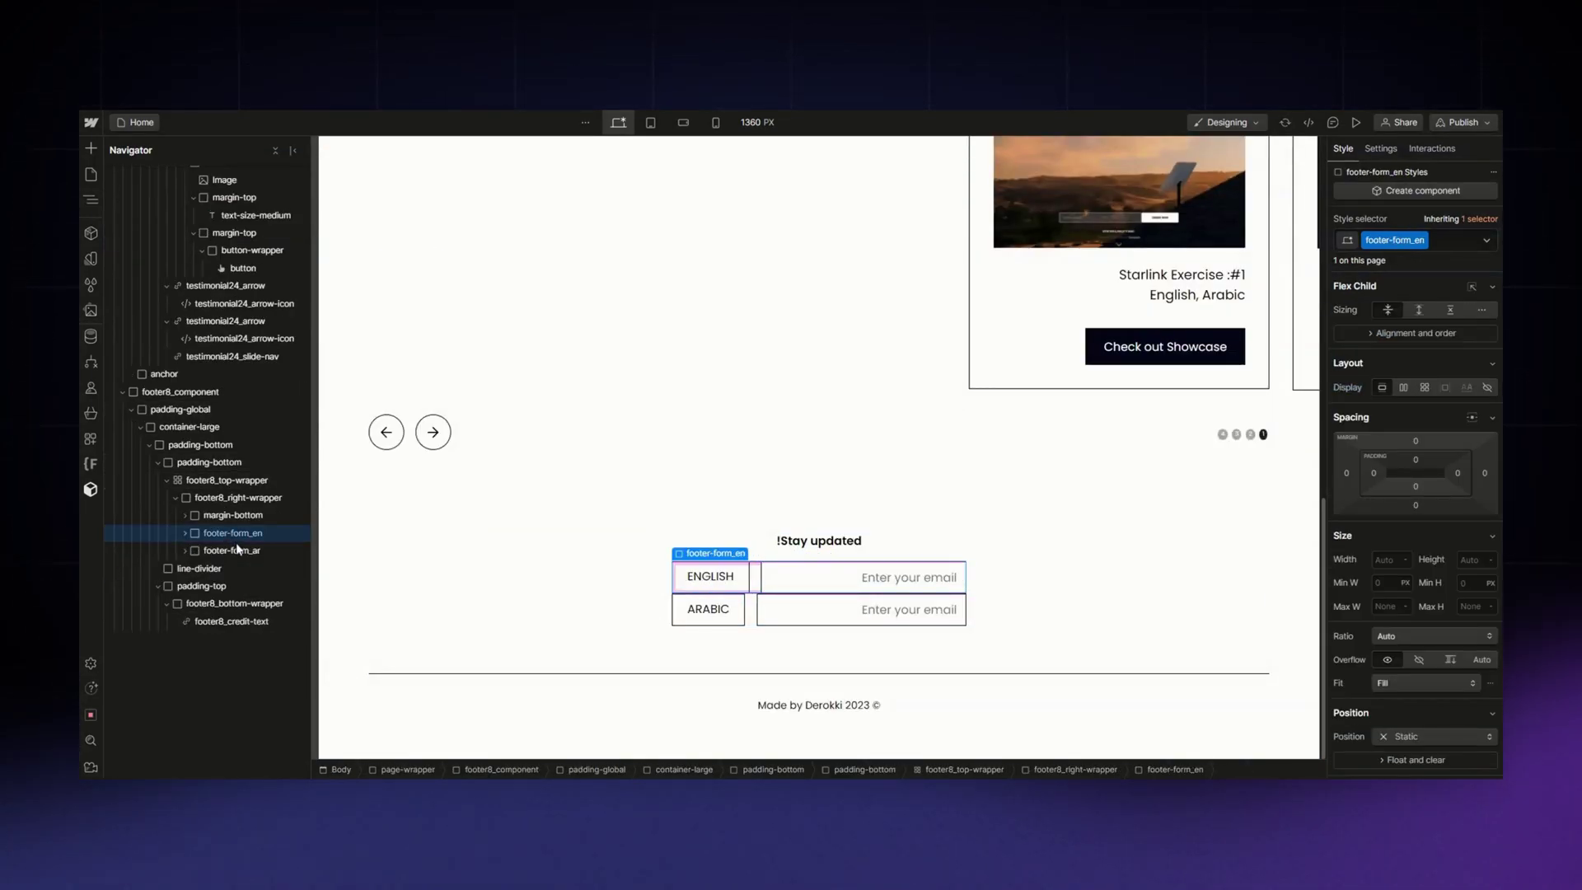
click(236, 544)
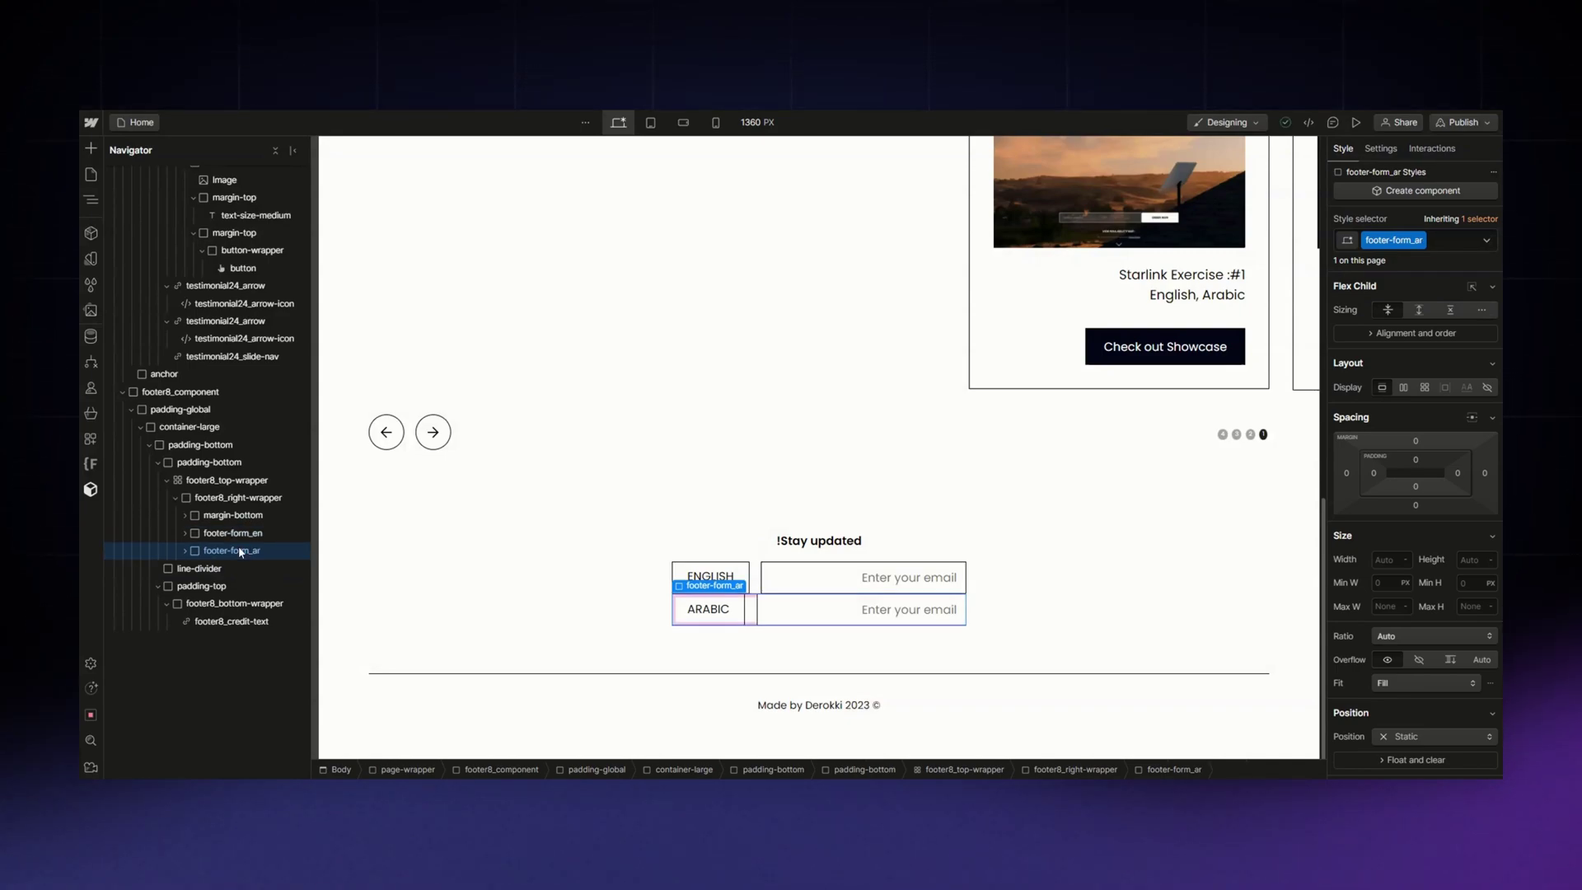
click(244, 534)
click(240, 550)
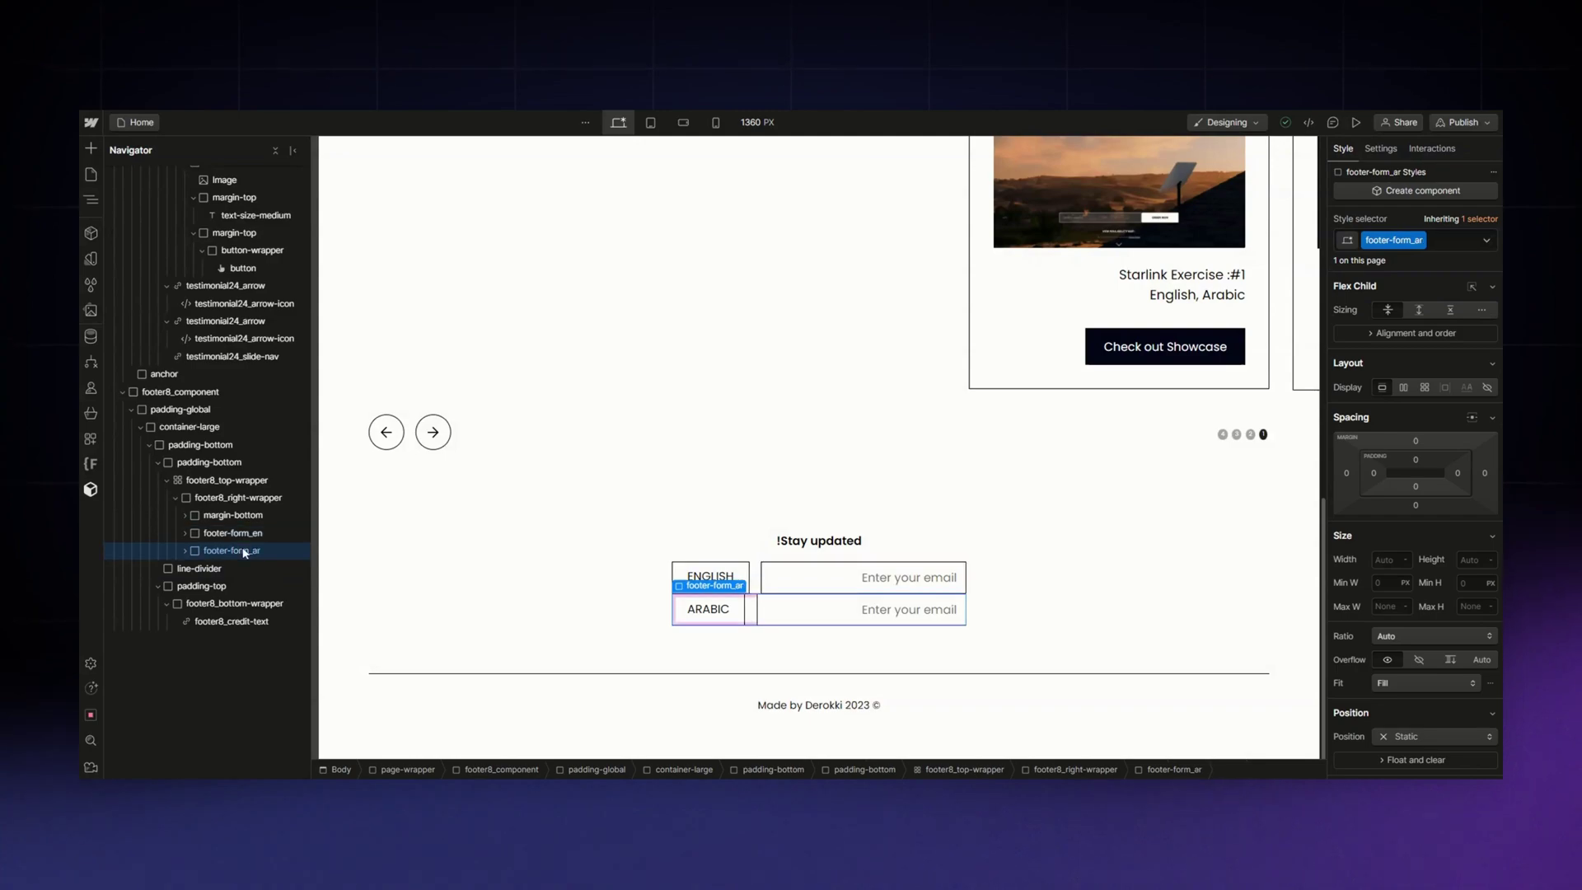
click(253, 536)
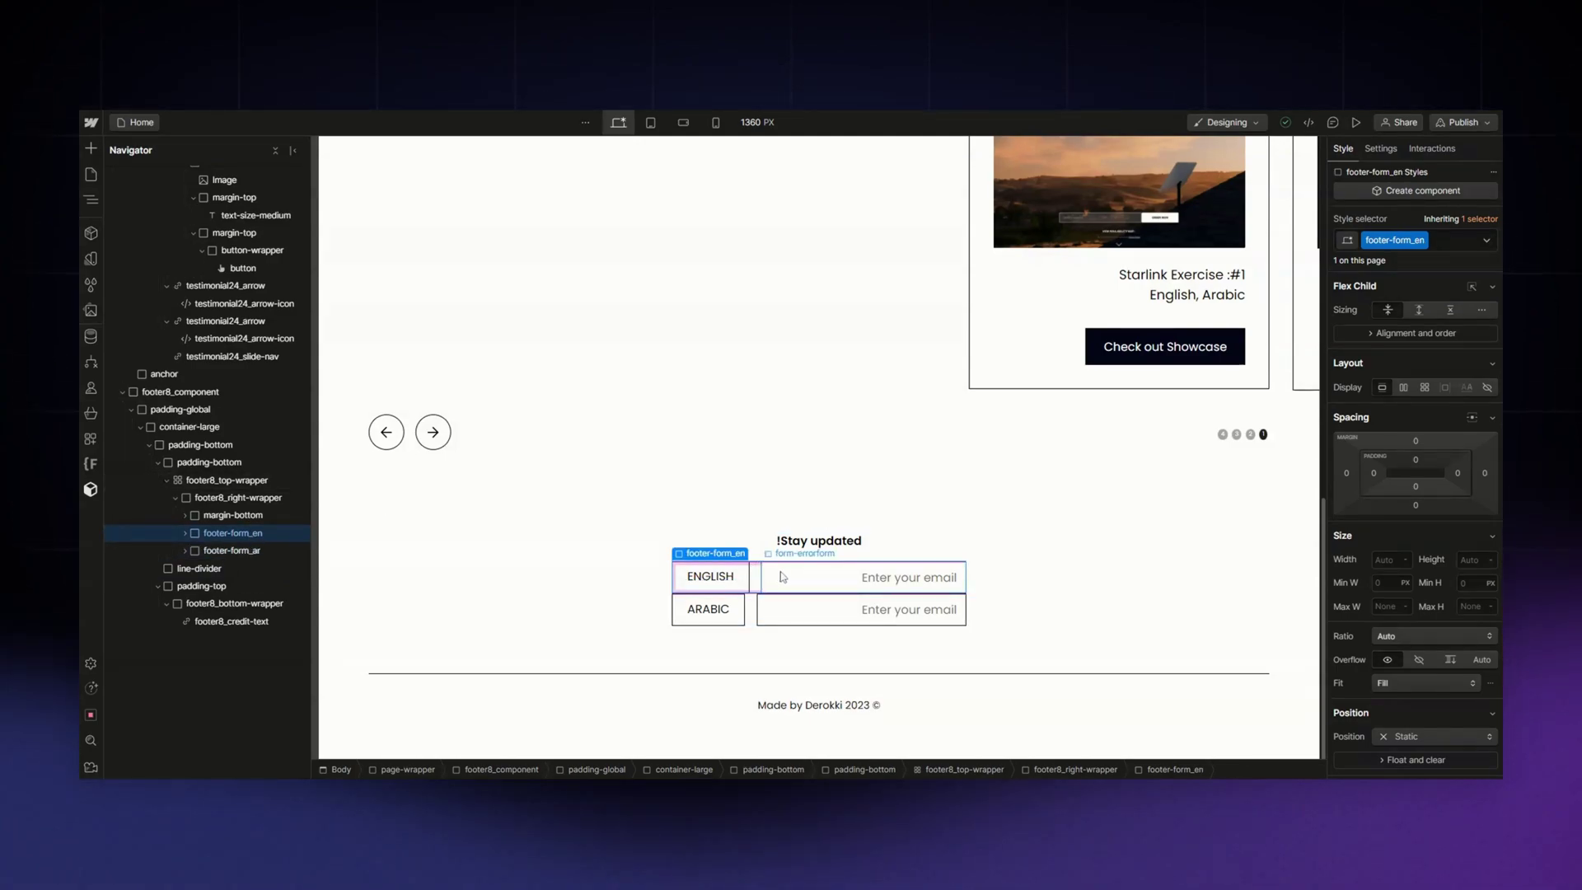
click(249, 550)
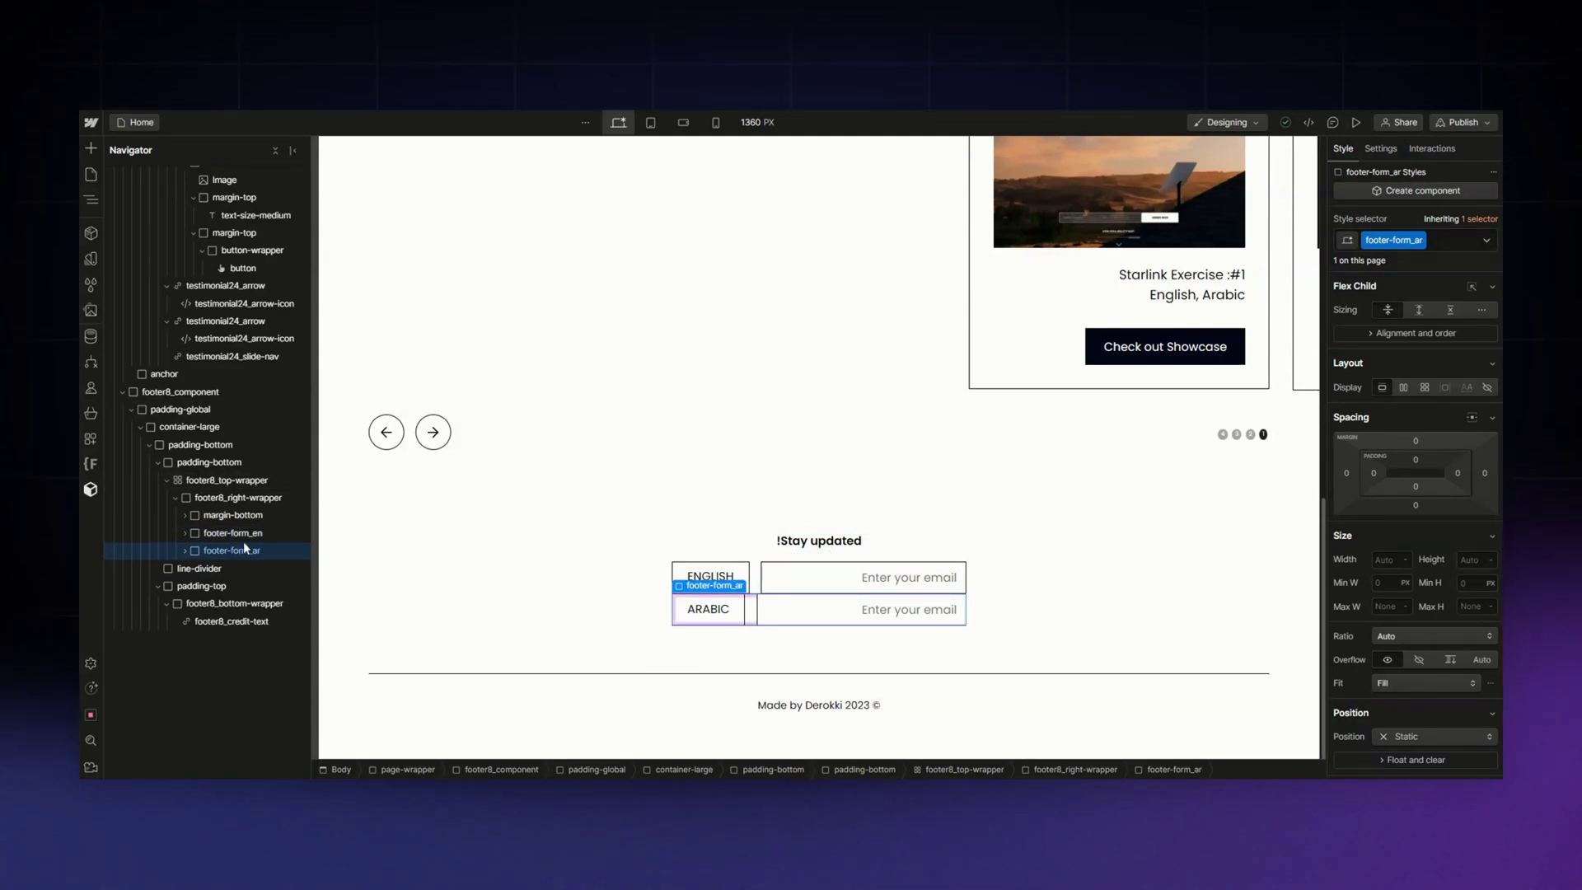
Add the existing combo class rtl_display-none to the English form wrapper footer-form_en.
click(244, 535)
click(1444, 241)
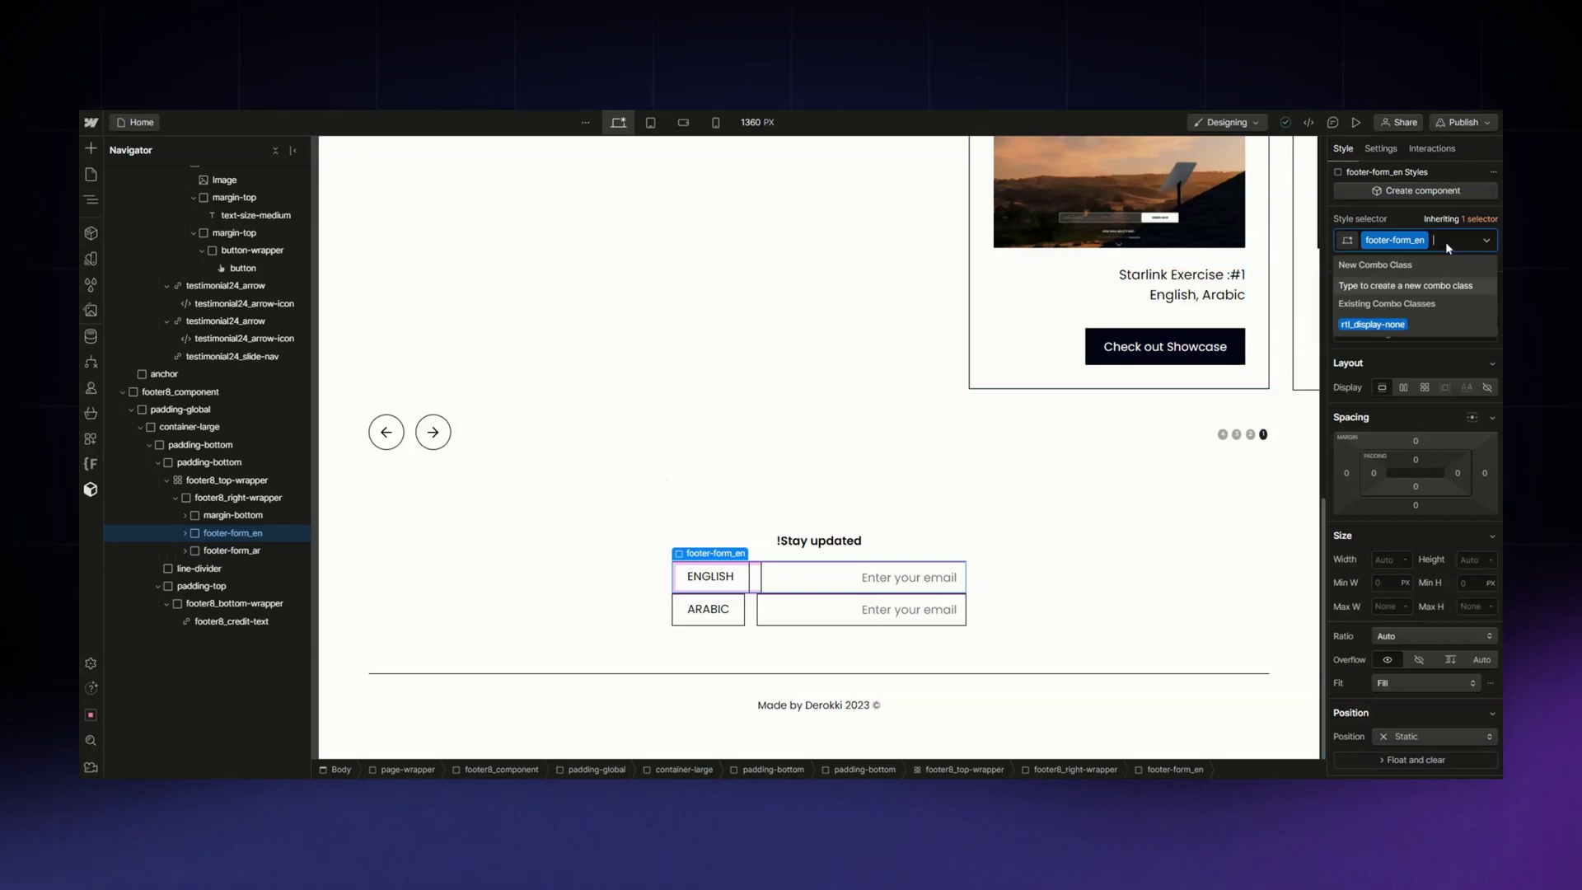
click(1399, 319)
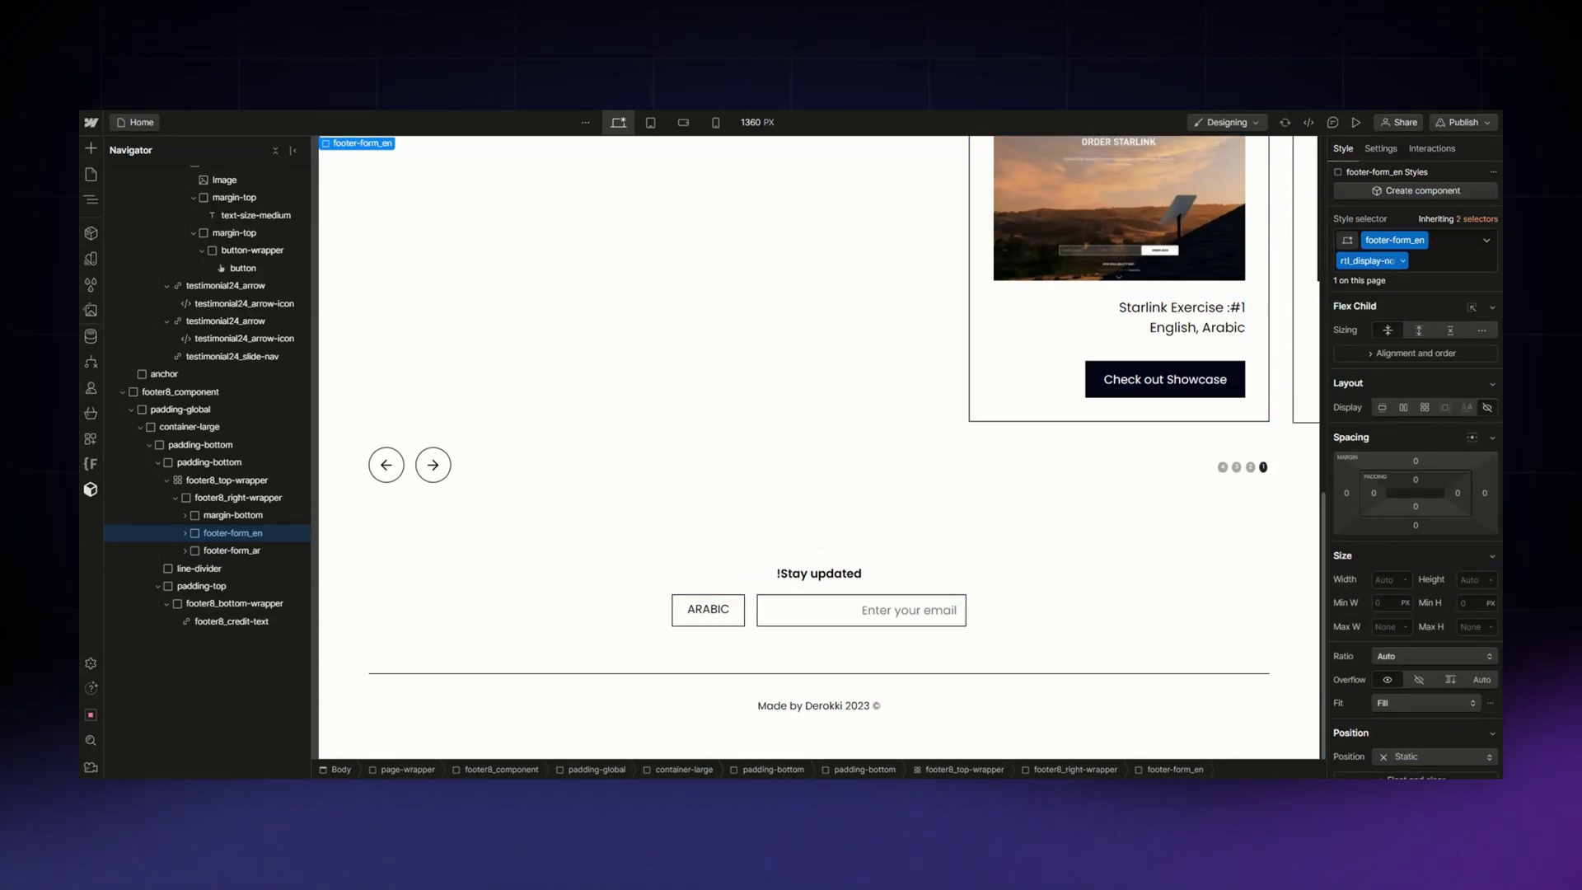
Add the existing combo class rtl_display-block to the Arabic form wrapper footer-form_ar.
click(267, 550)
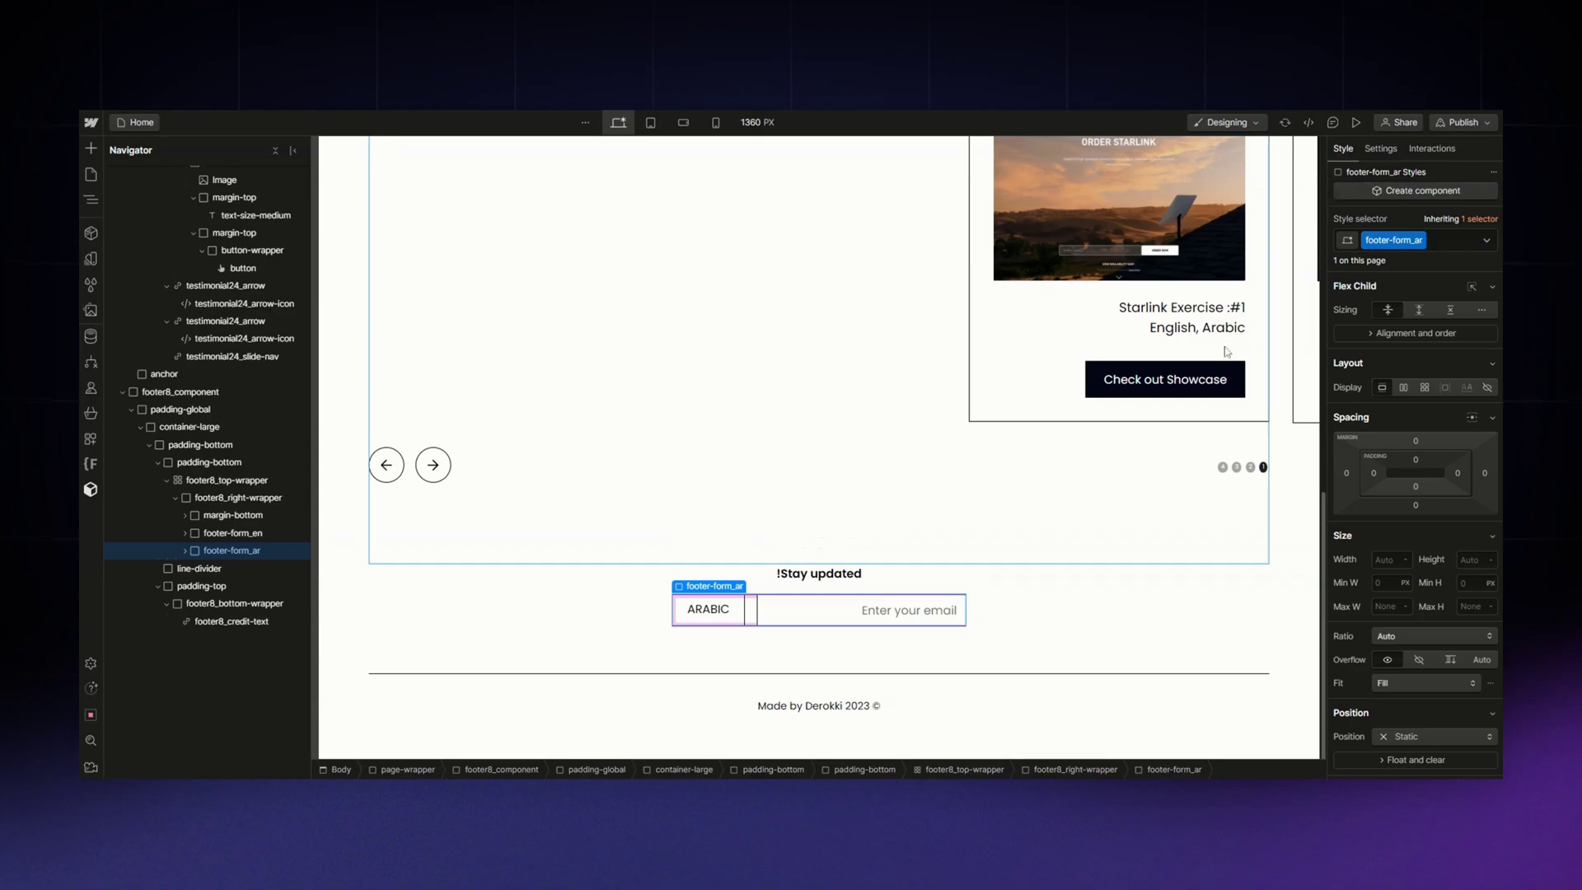
click(1437, 244)
click(1399, 320)
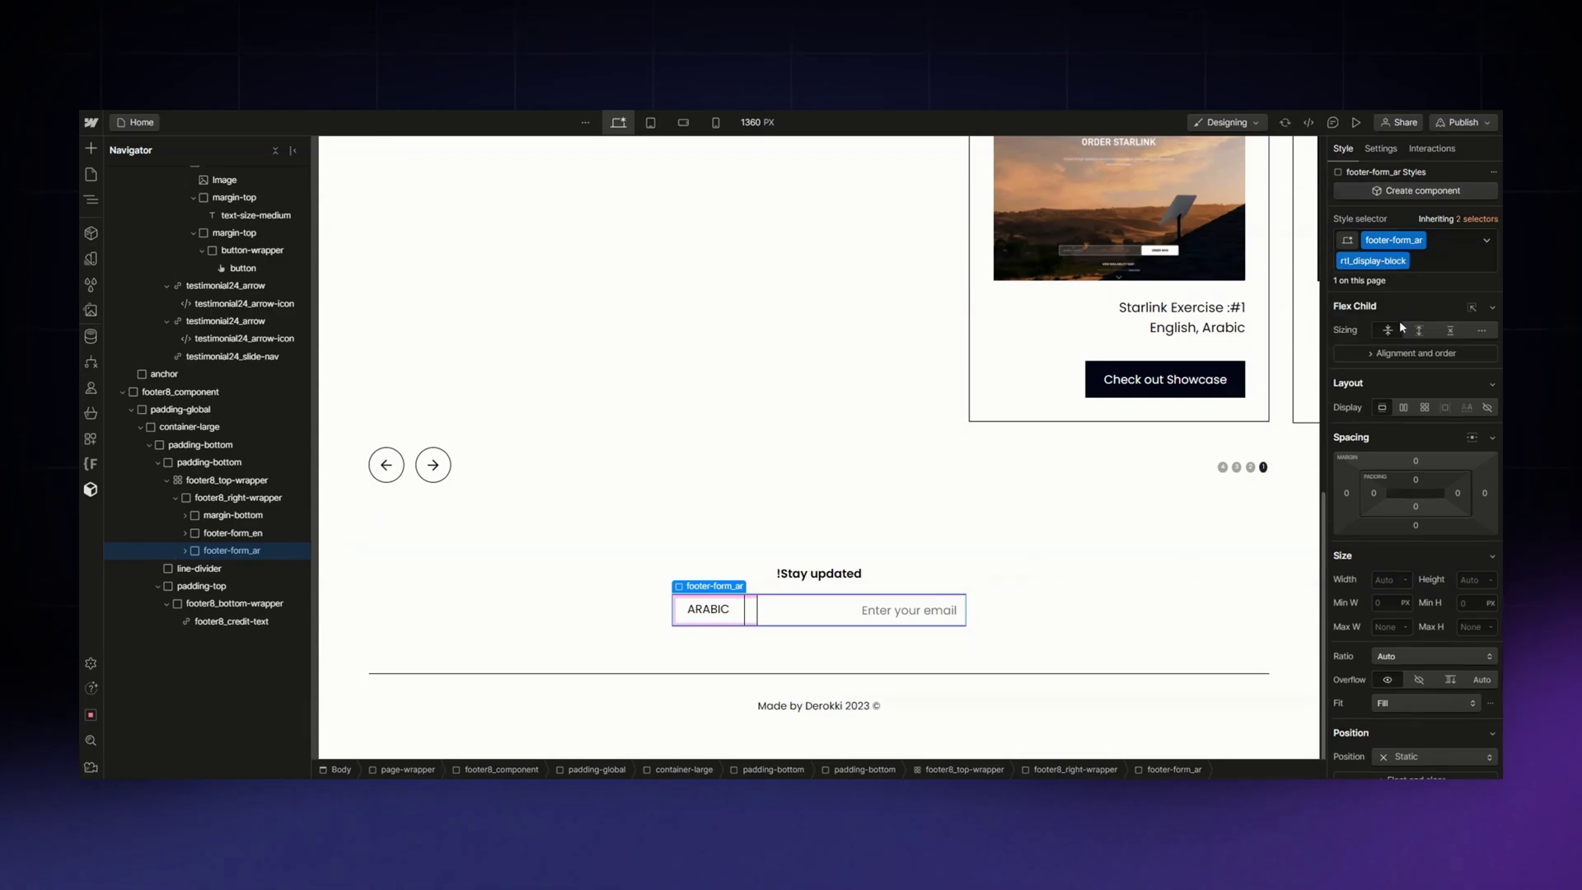
Delete Global RTL Element from the page and check the footer's sign-up forms in left-to-right direction.
scroll(206, 371, up, 10)
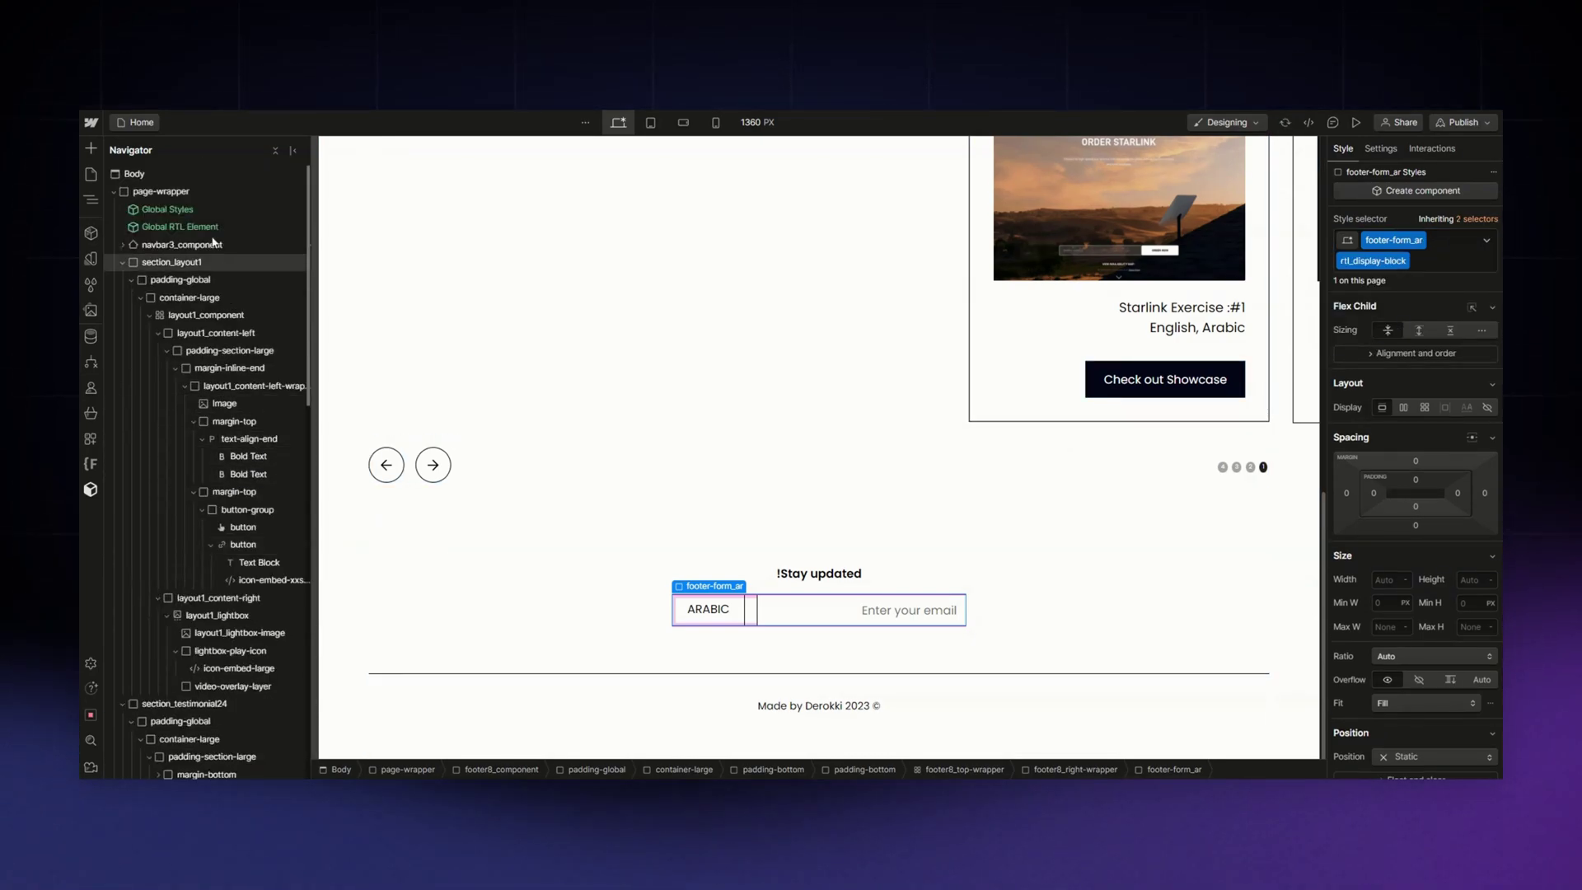
click(213, 228)
key(Delete)
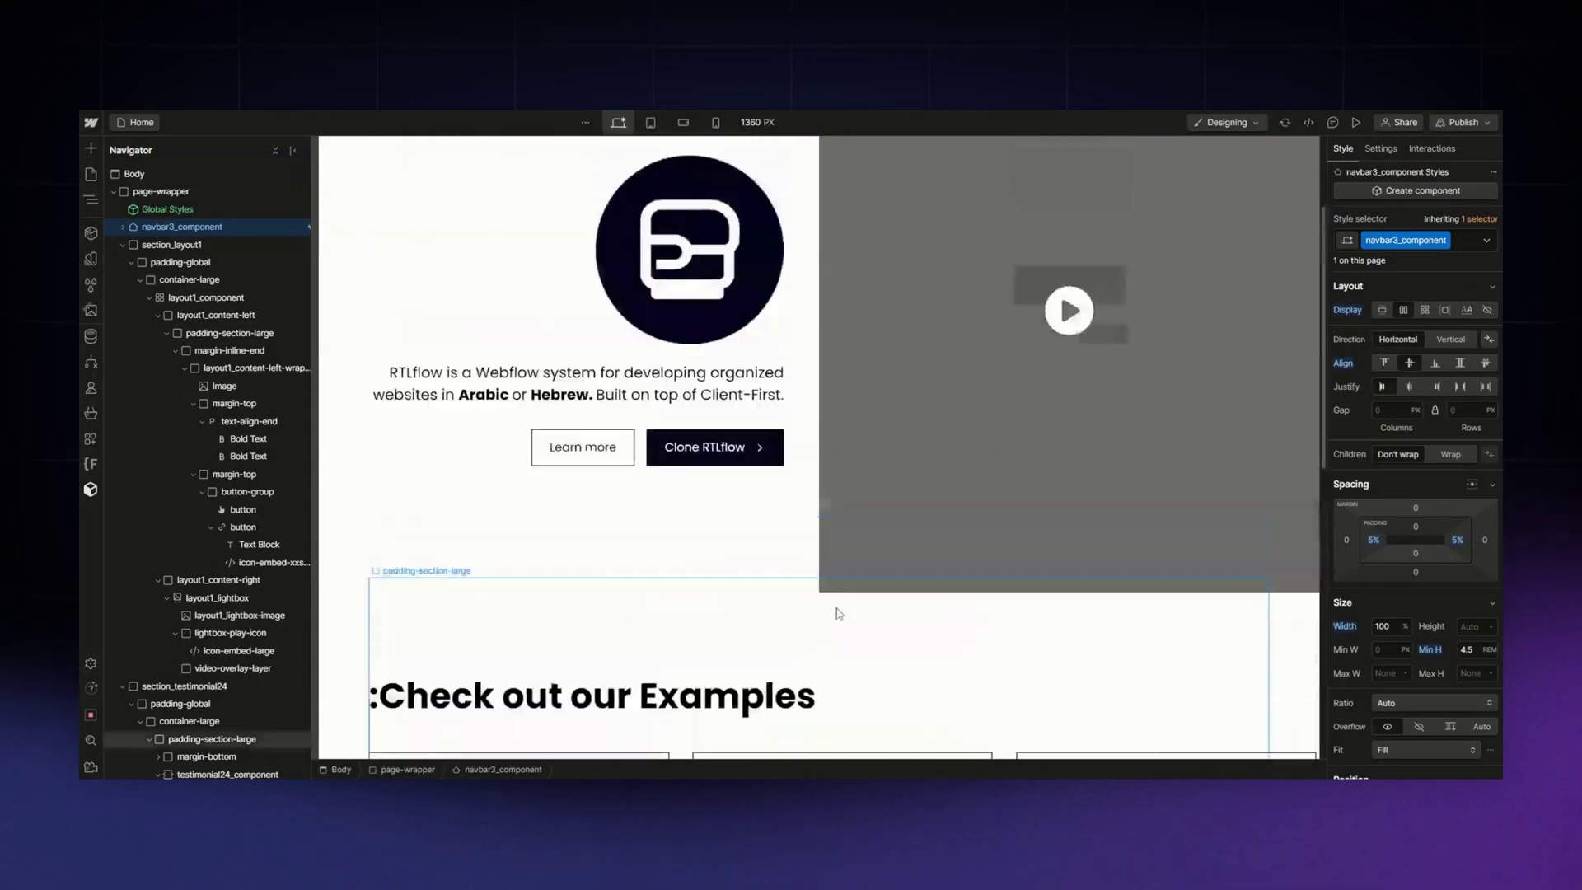
click(884, 627)
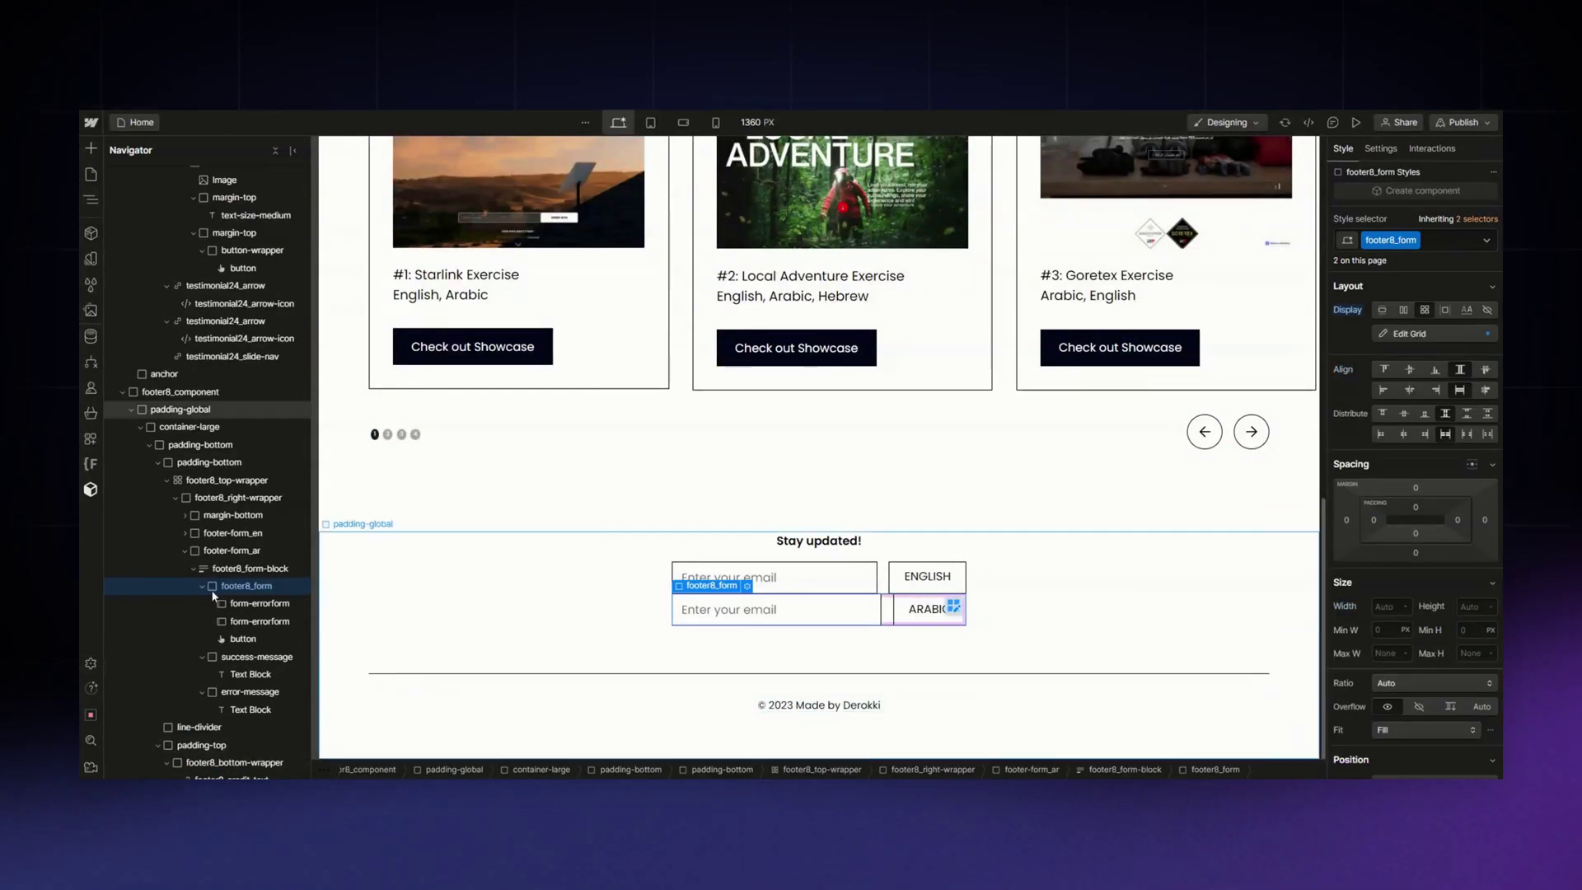
Set the display of the base class footer-form_ar to None, taking off its rtl_display-block combo class for the edit and reapplying it.
click(186, 551)
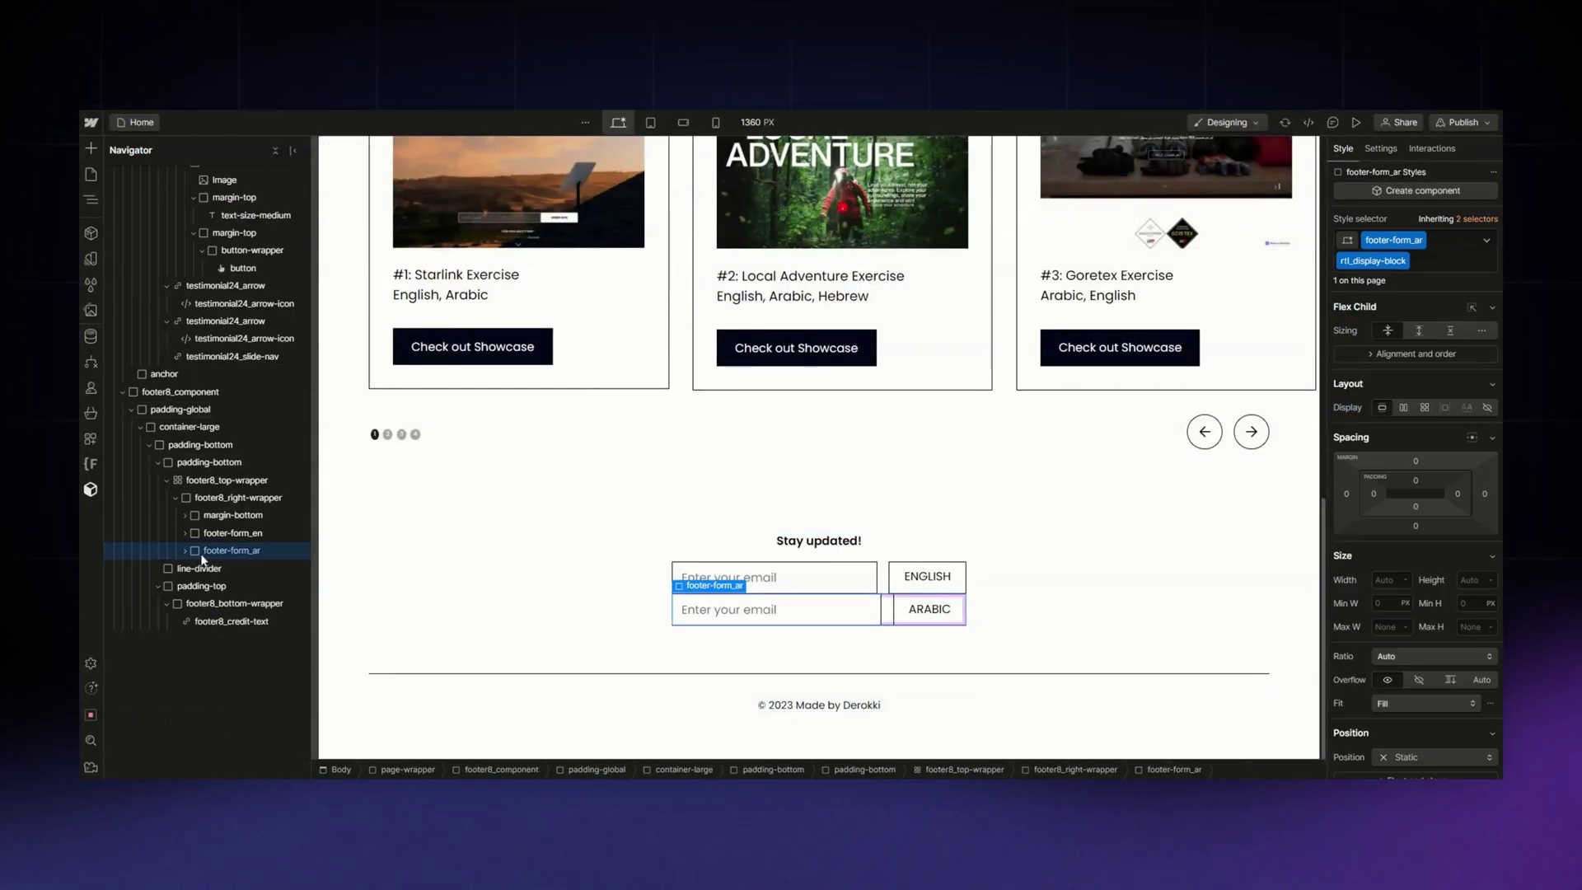
click(1404, 261)
click(1383, 316)
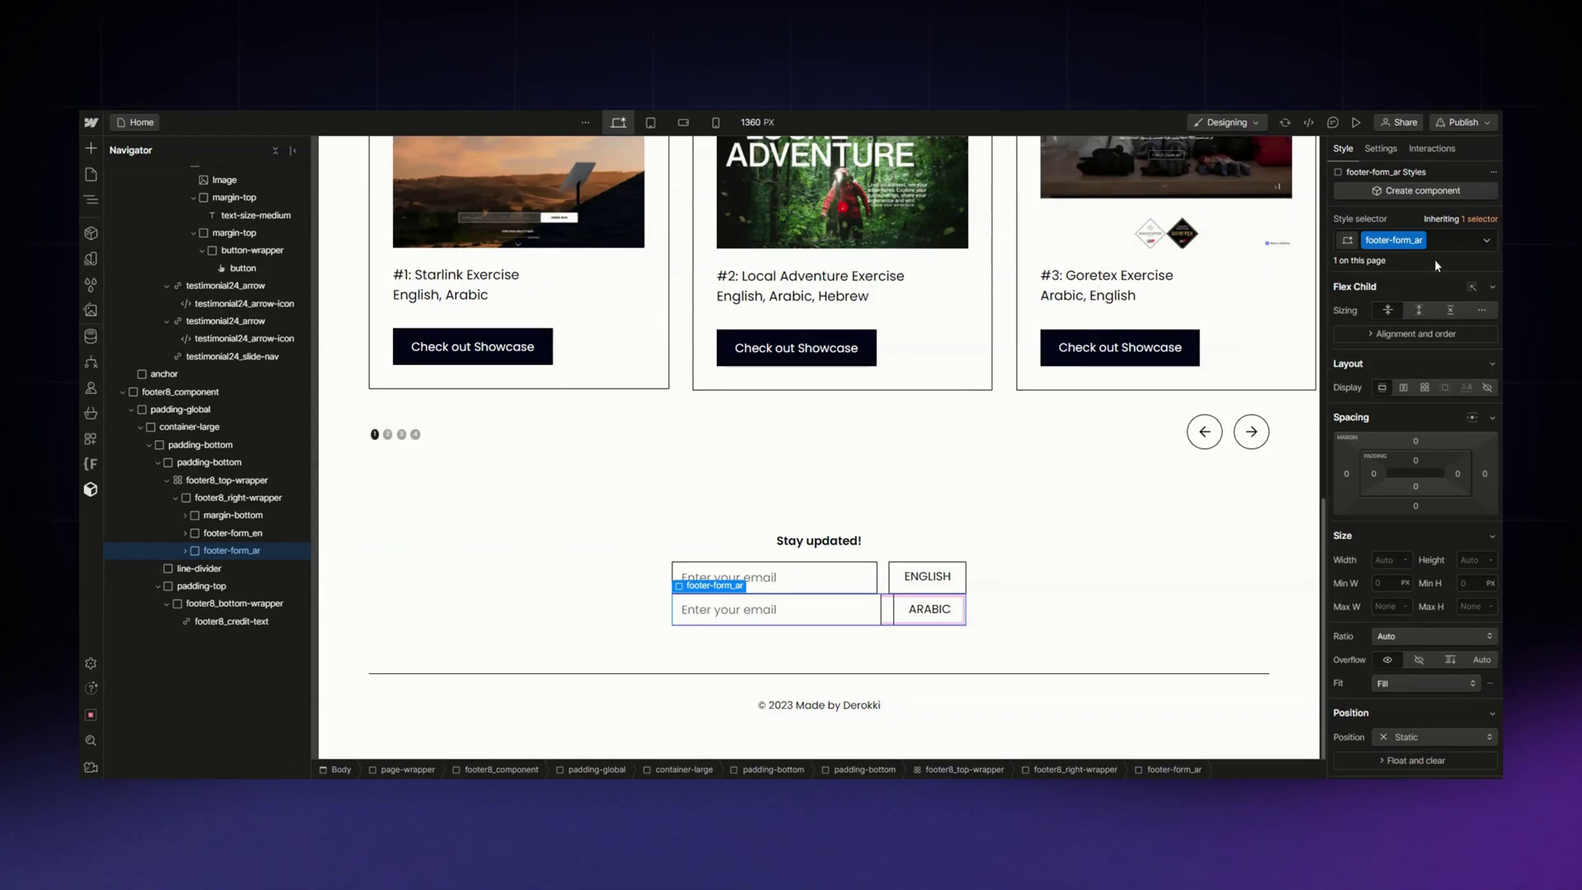
click(1437, 242)
click(1399, 219)
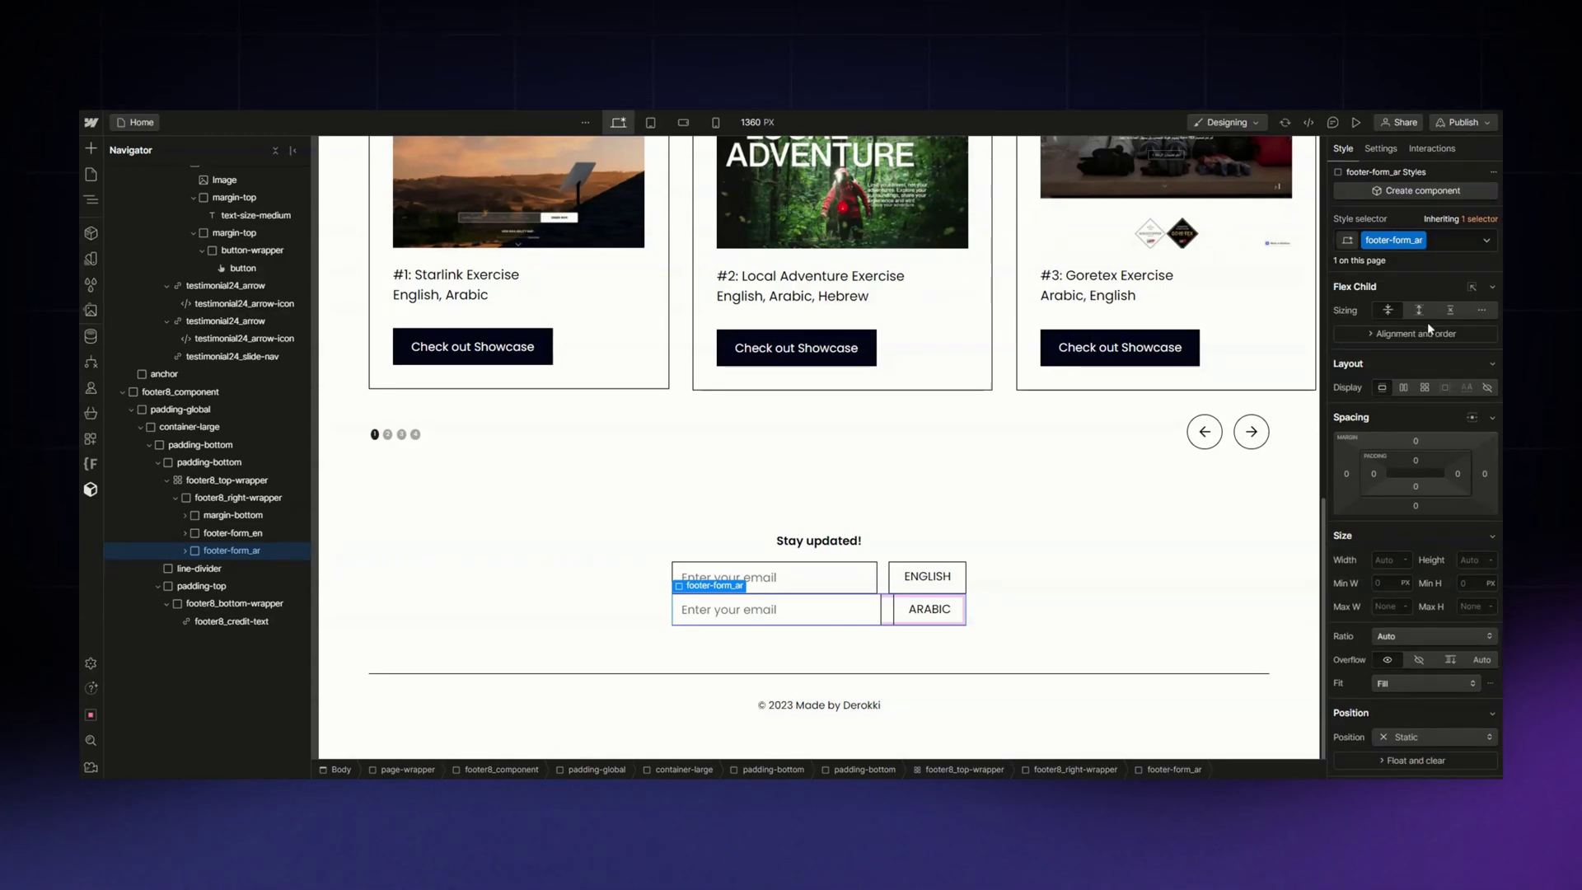
click(1488, 388)
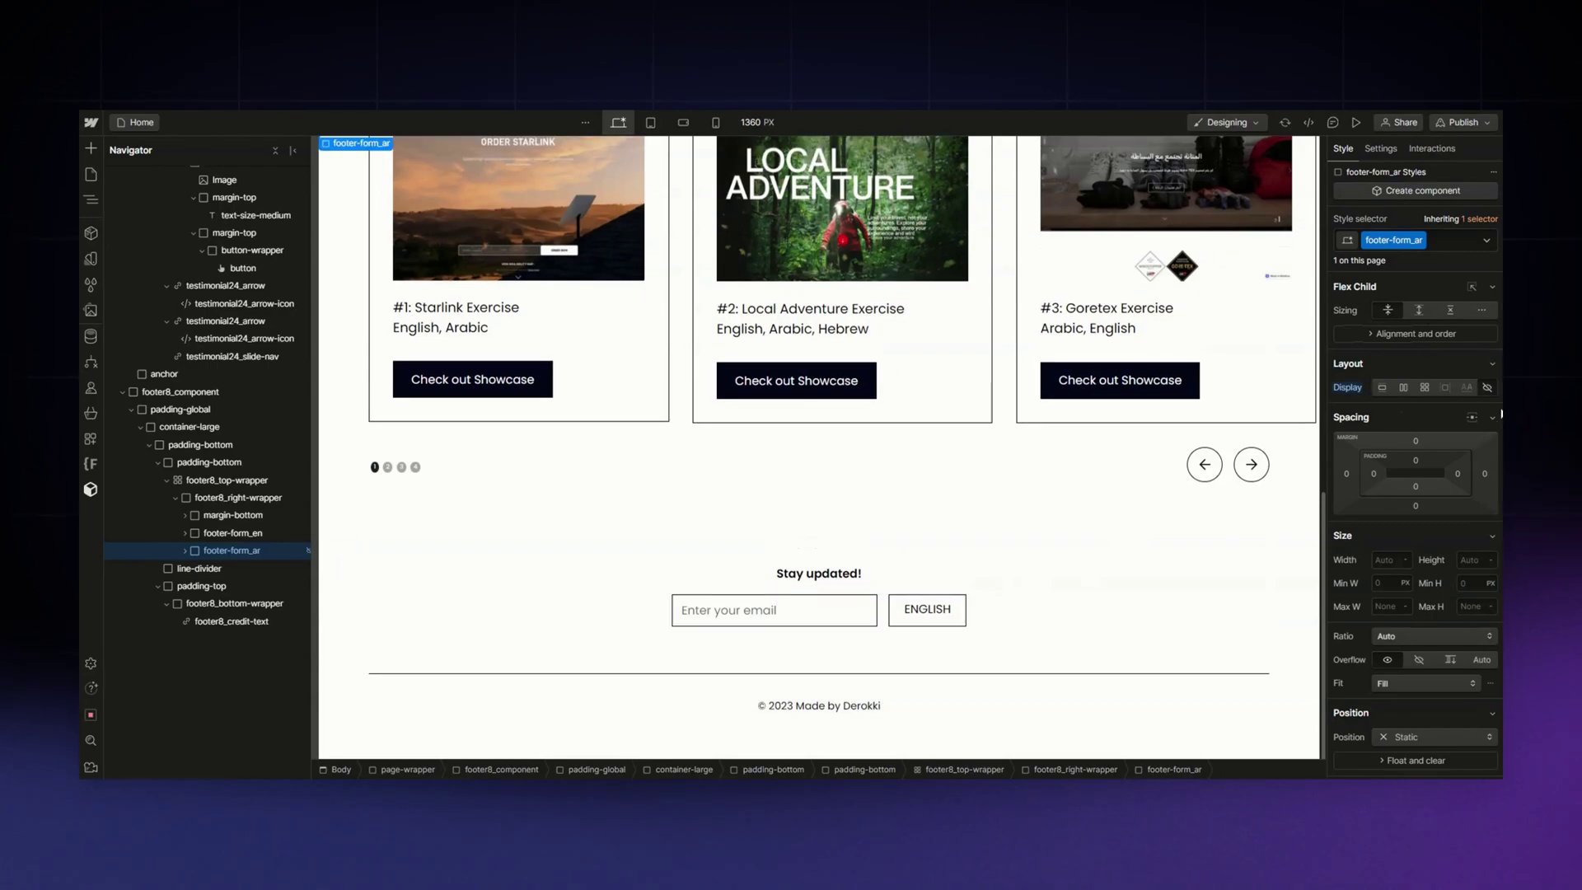
click(1449, 240)
click(1414, 325)
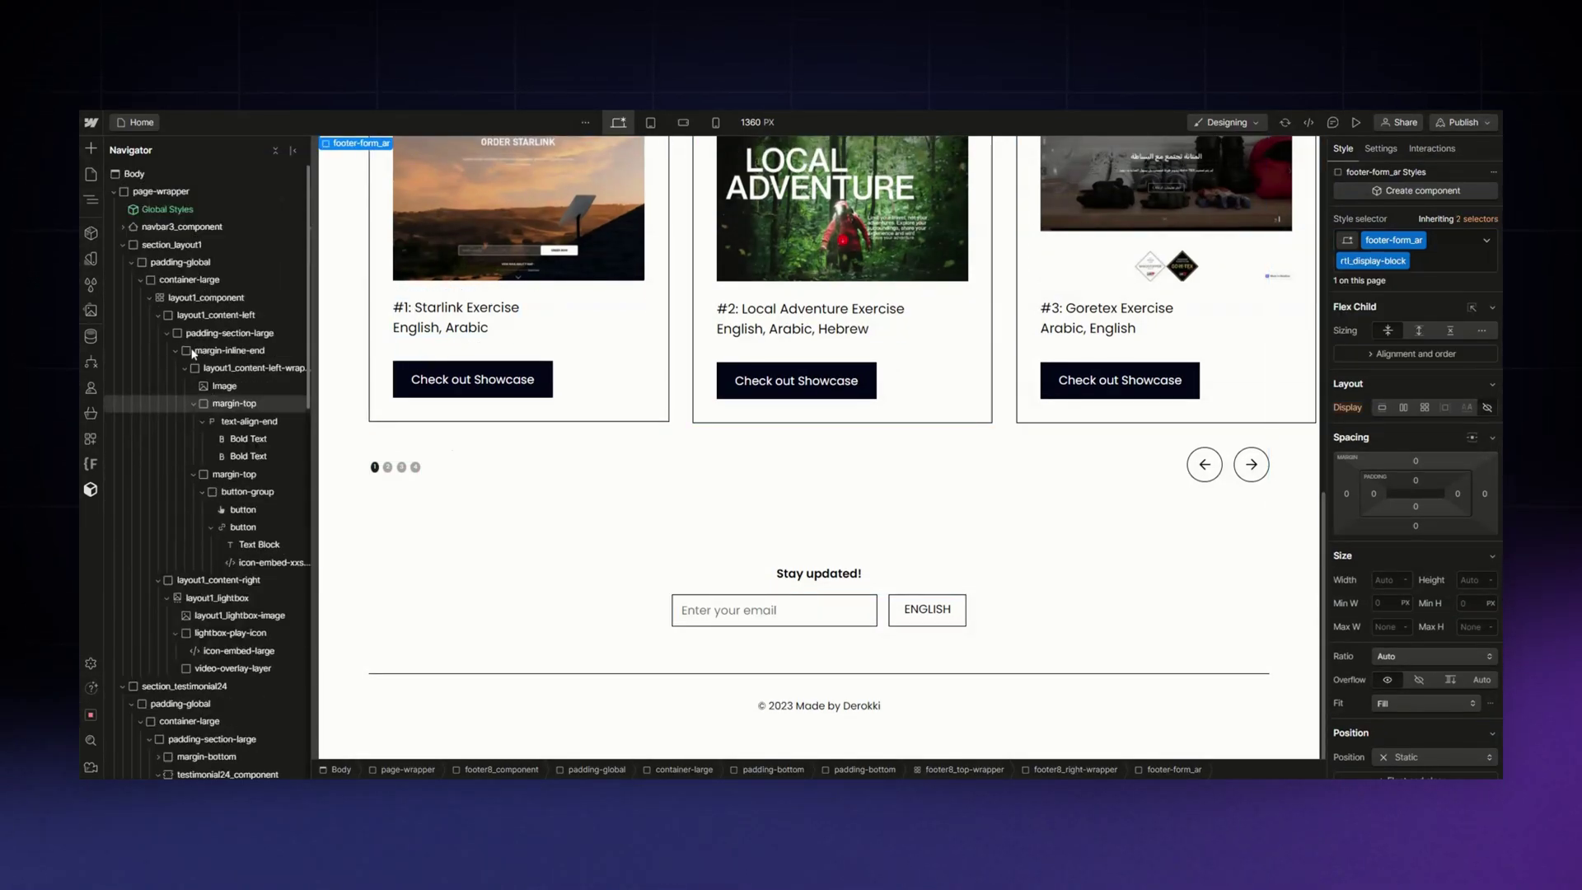
Place the Global RTL Element component back below Global Styles and check the page in right-to-left direction.
click(91, 233)
click(170, 322)
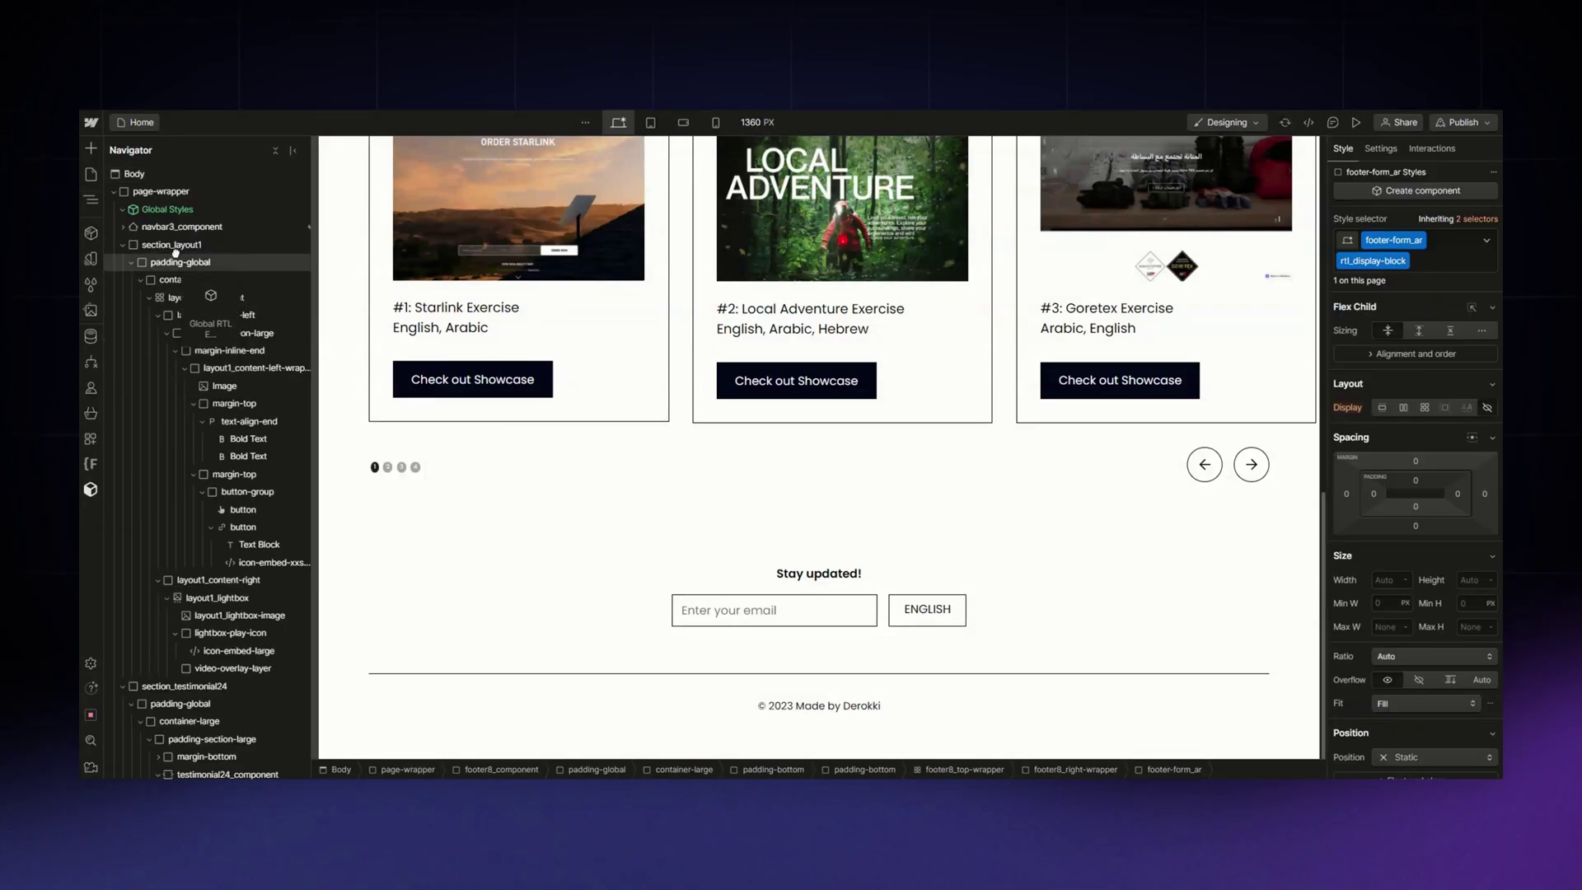
scroll(717, 452, down, 7)
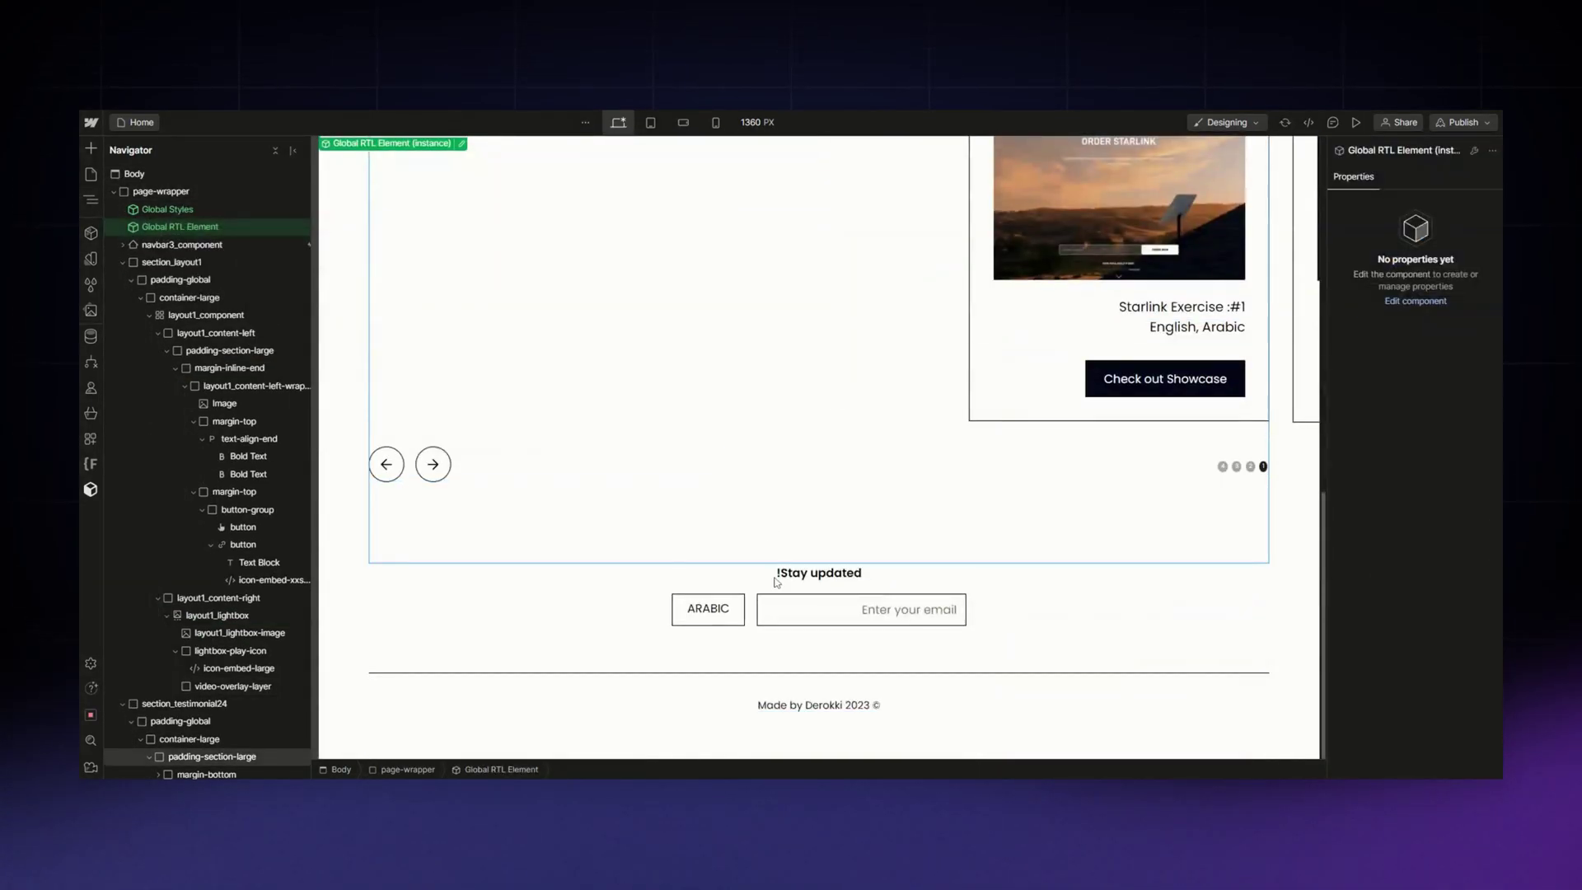
scroll(773, 575, up, 10)
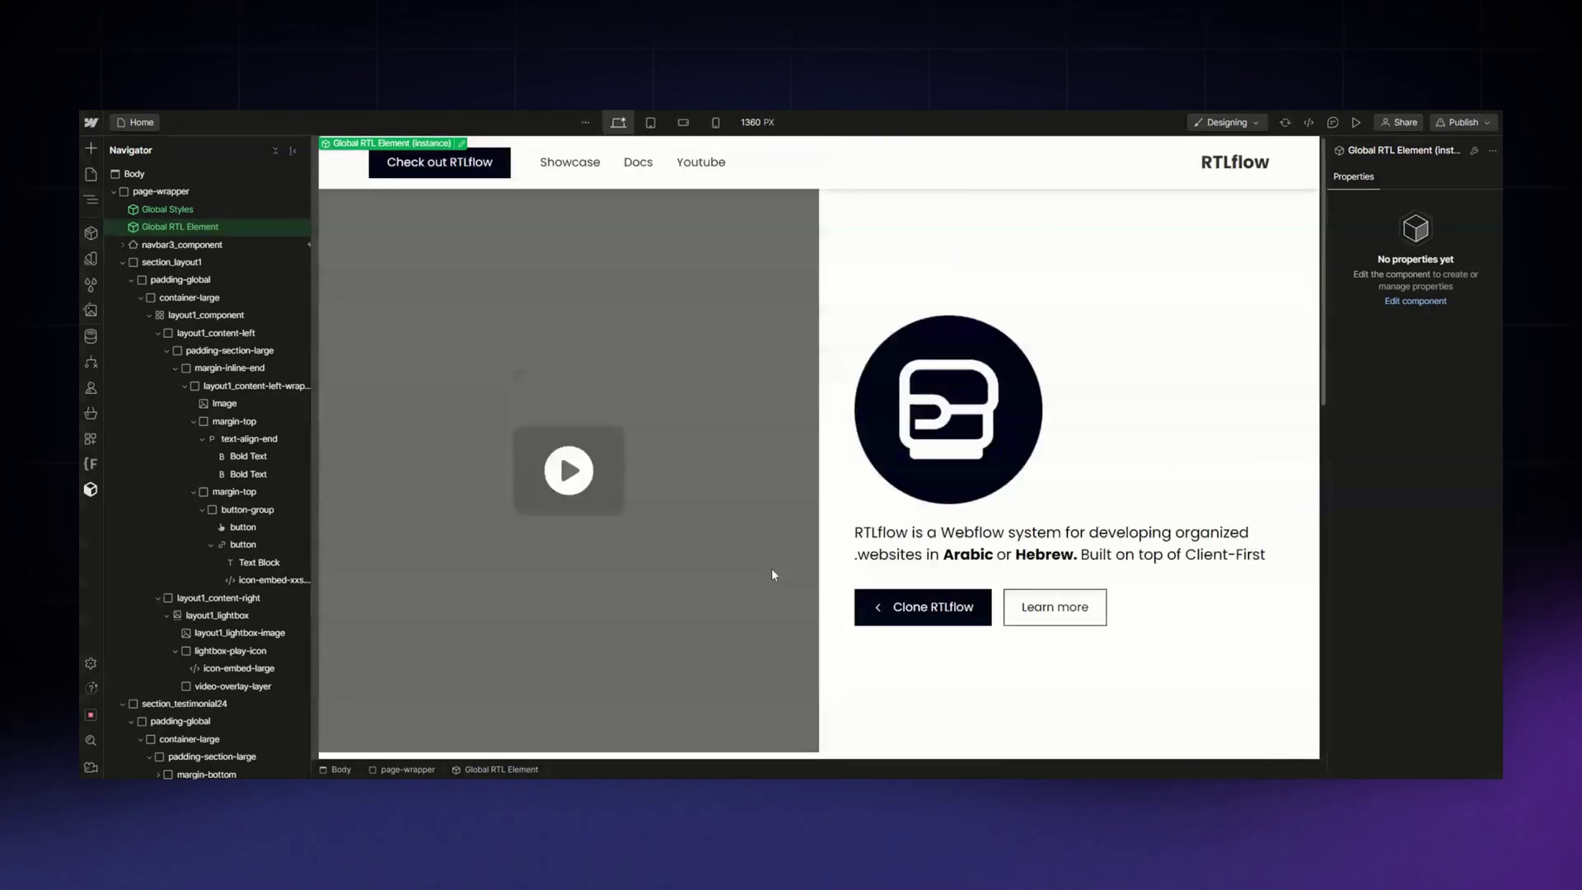
Switch to the tablet breakpoint and show the element settings of navbar3_component.
click(651, 122)
click(675, 176)
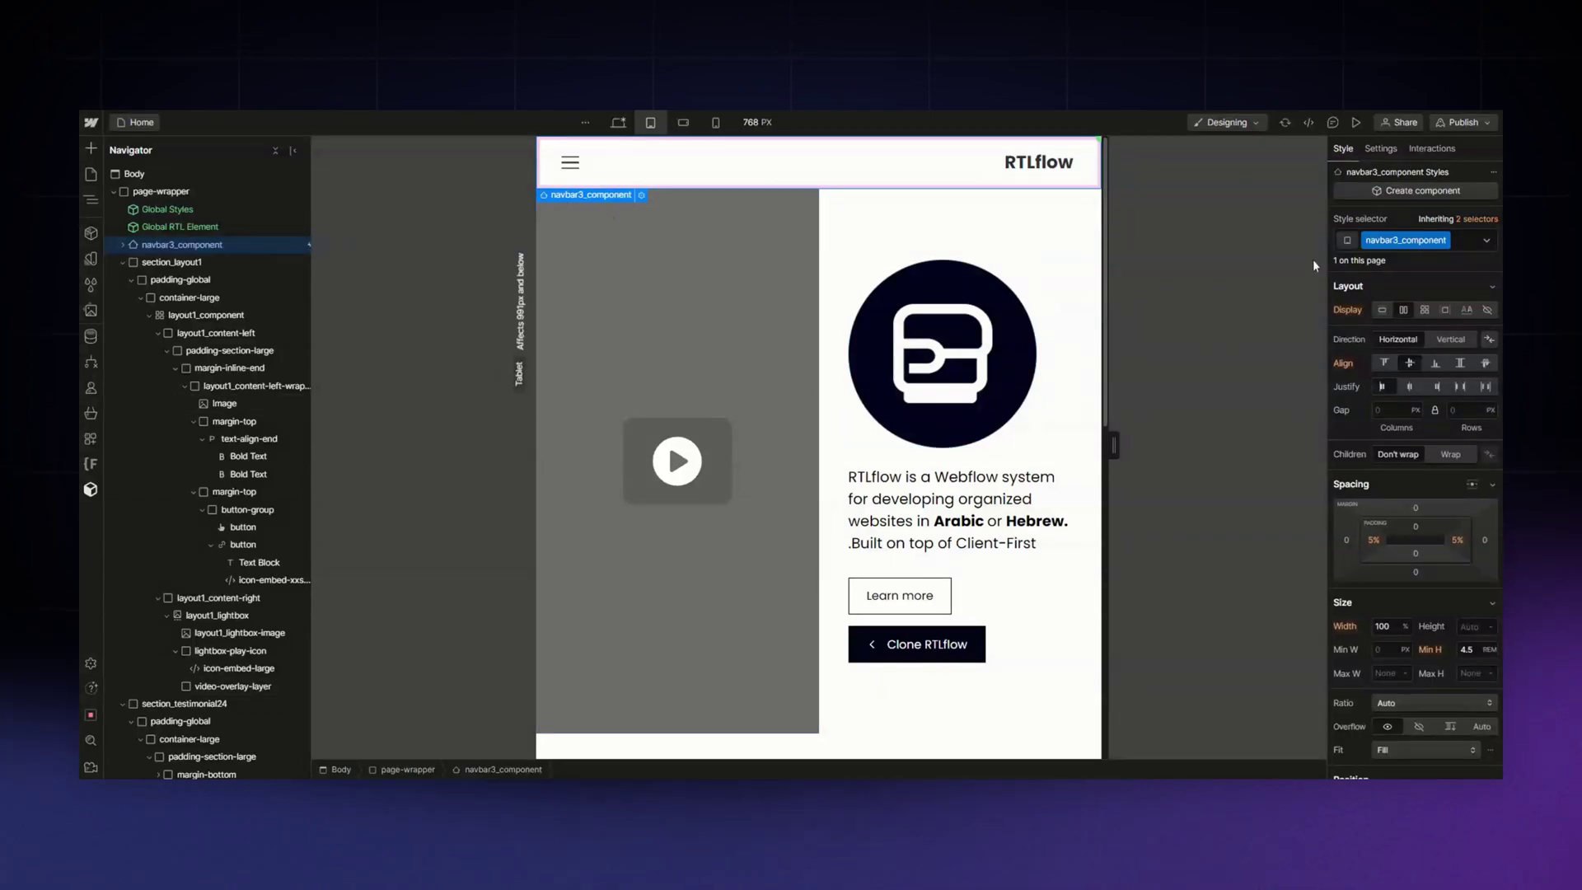
click(1382, 148)
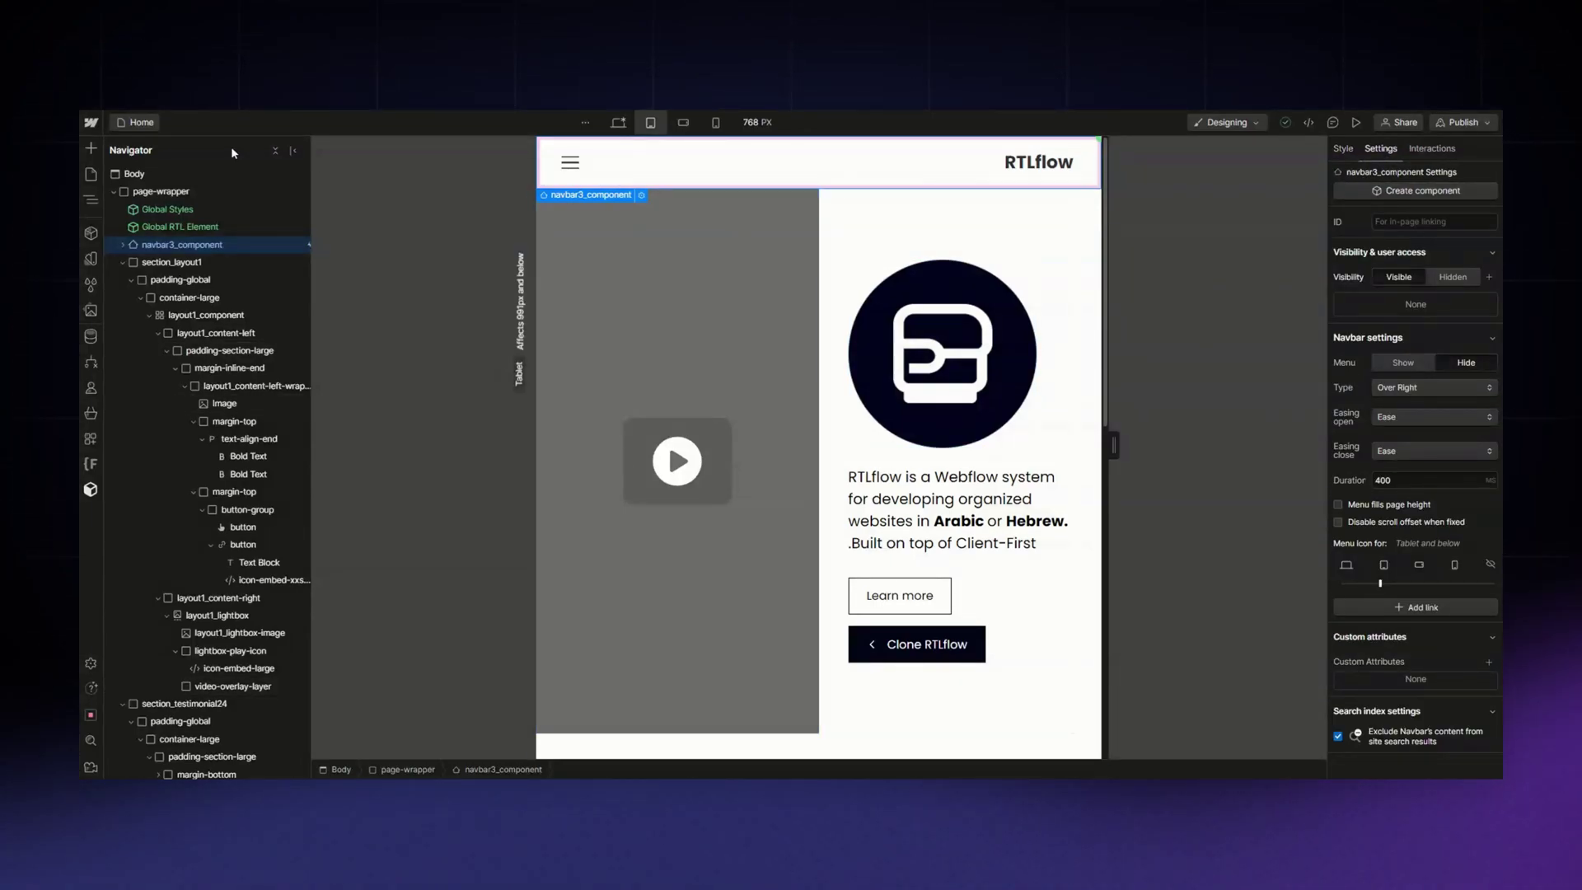
Delete Global RTL Element and preview how the tablet navbar menu opens in left-to-right direction.
click(234, 227)
key(Delete)
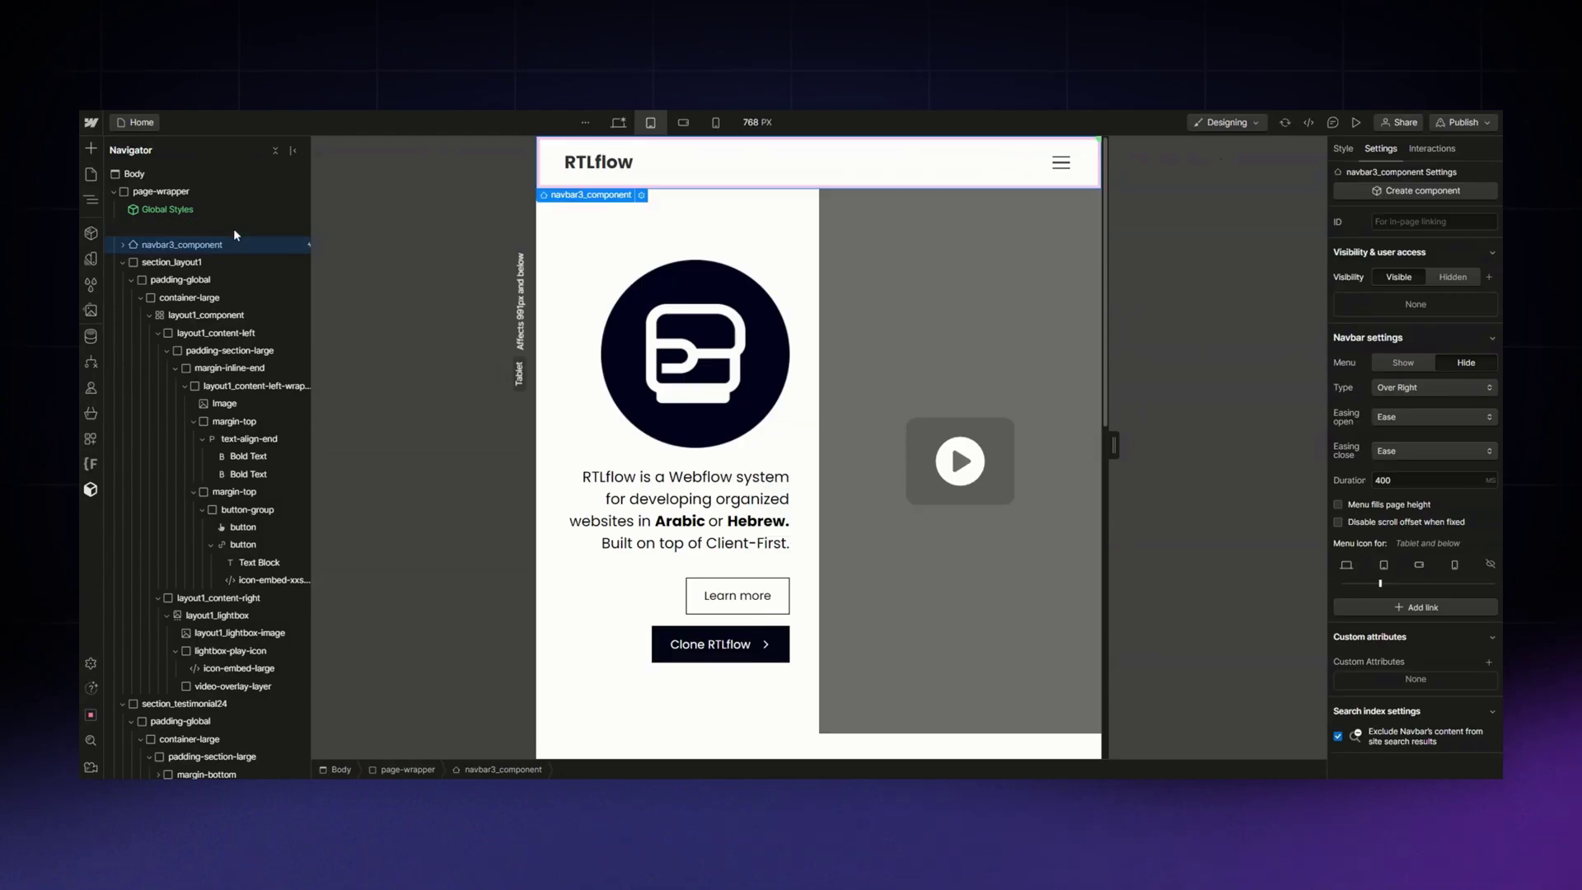
click(1356, 124)
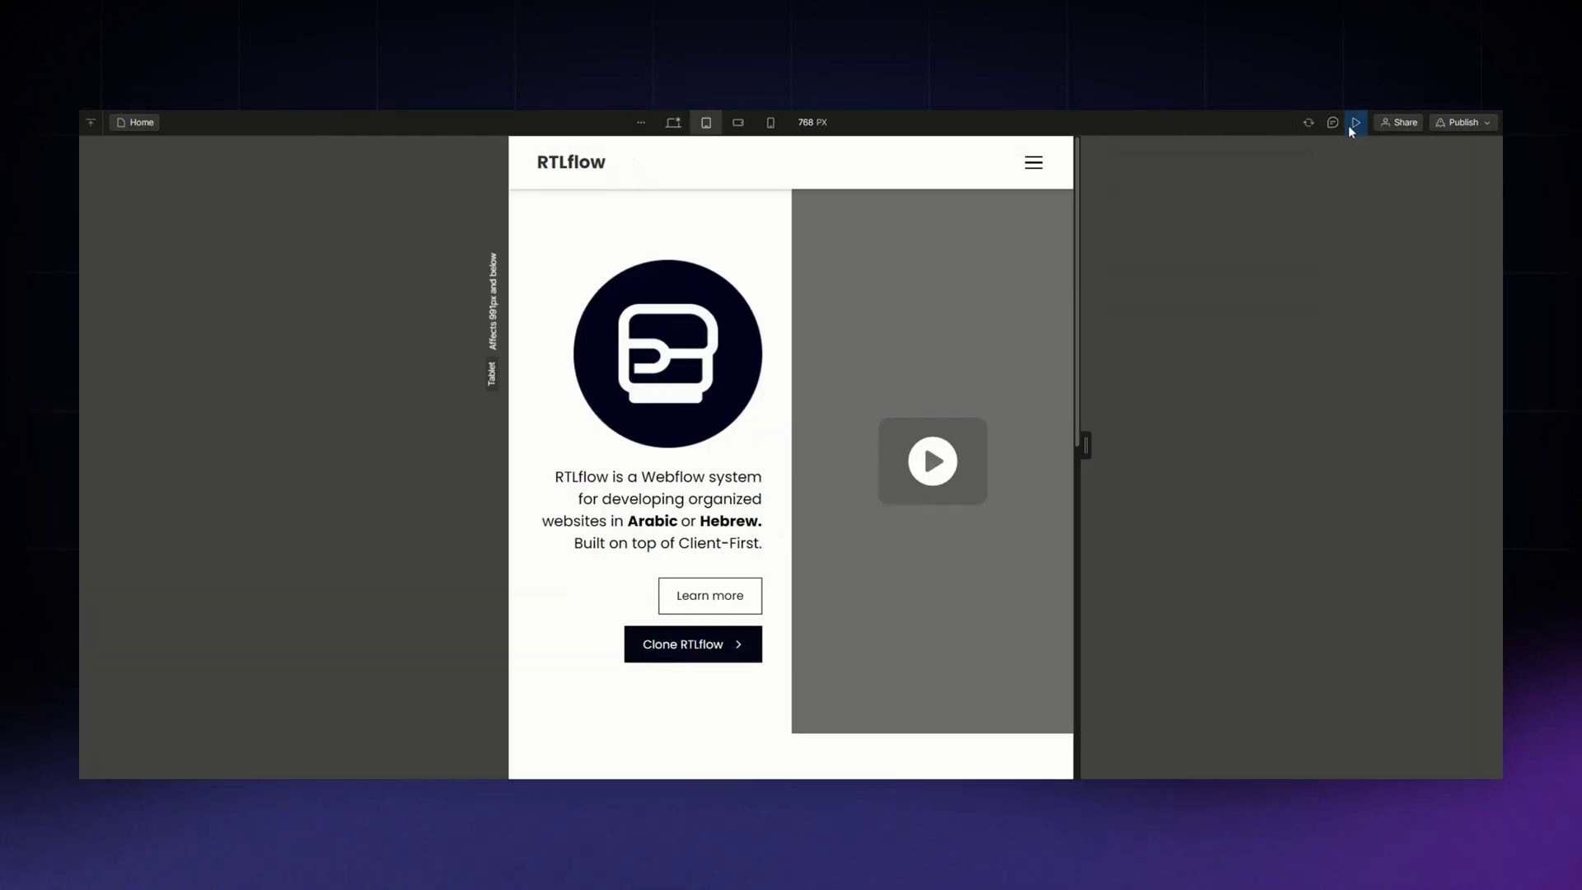
click(1036, 169)
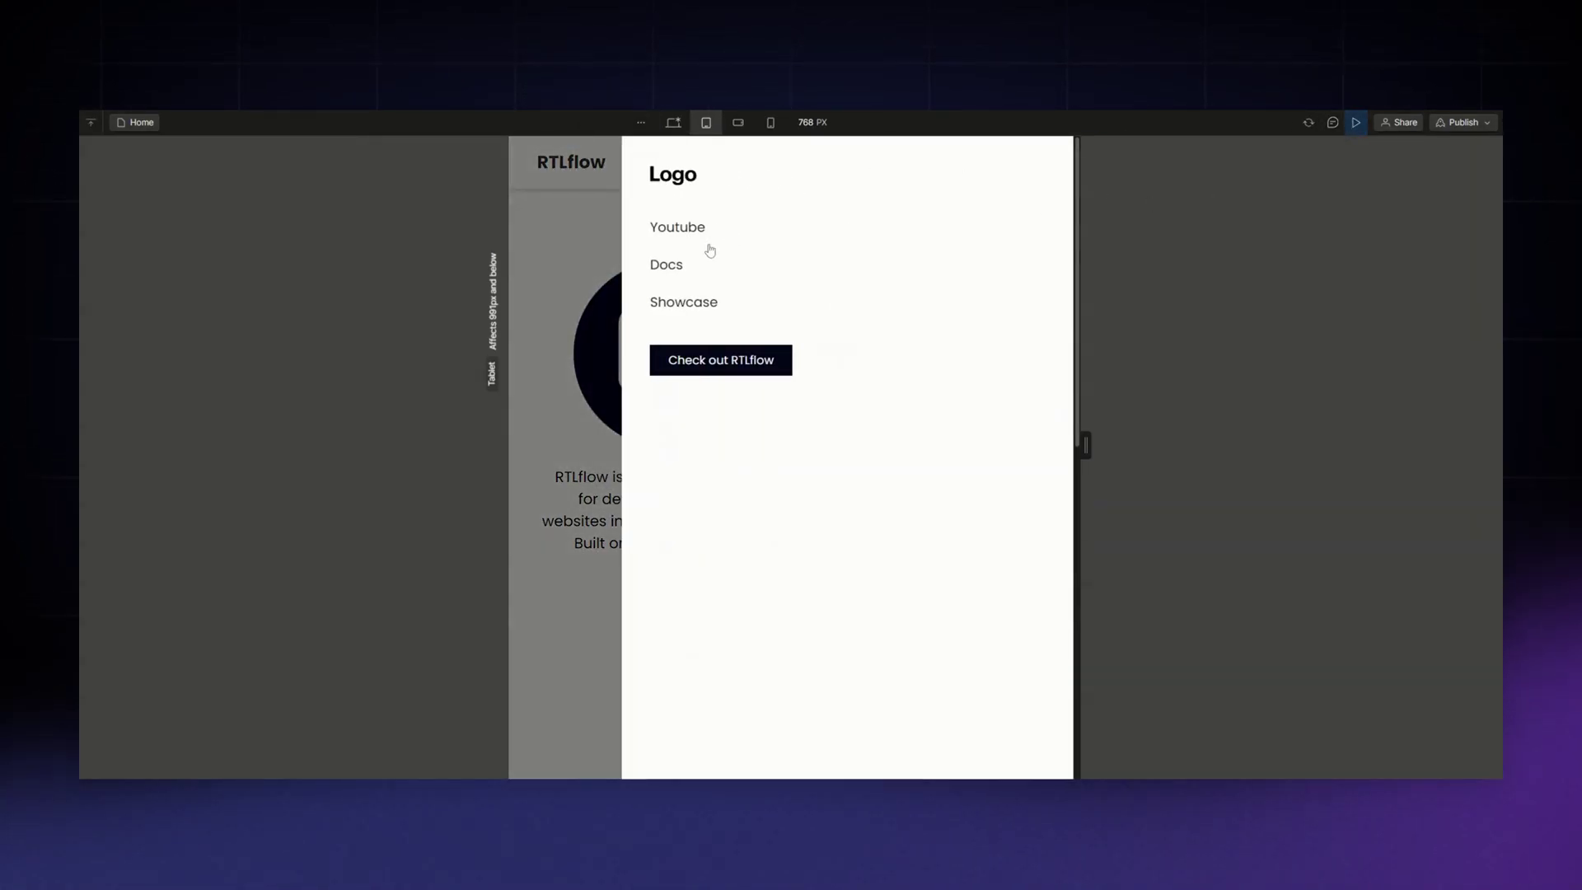
click(586, 251)
click(1355, 123)
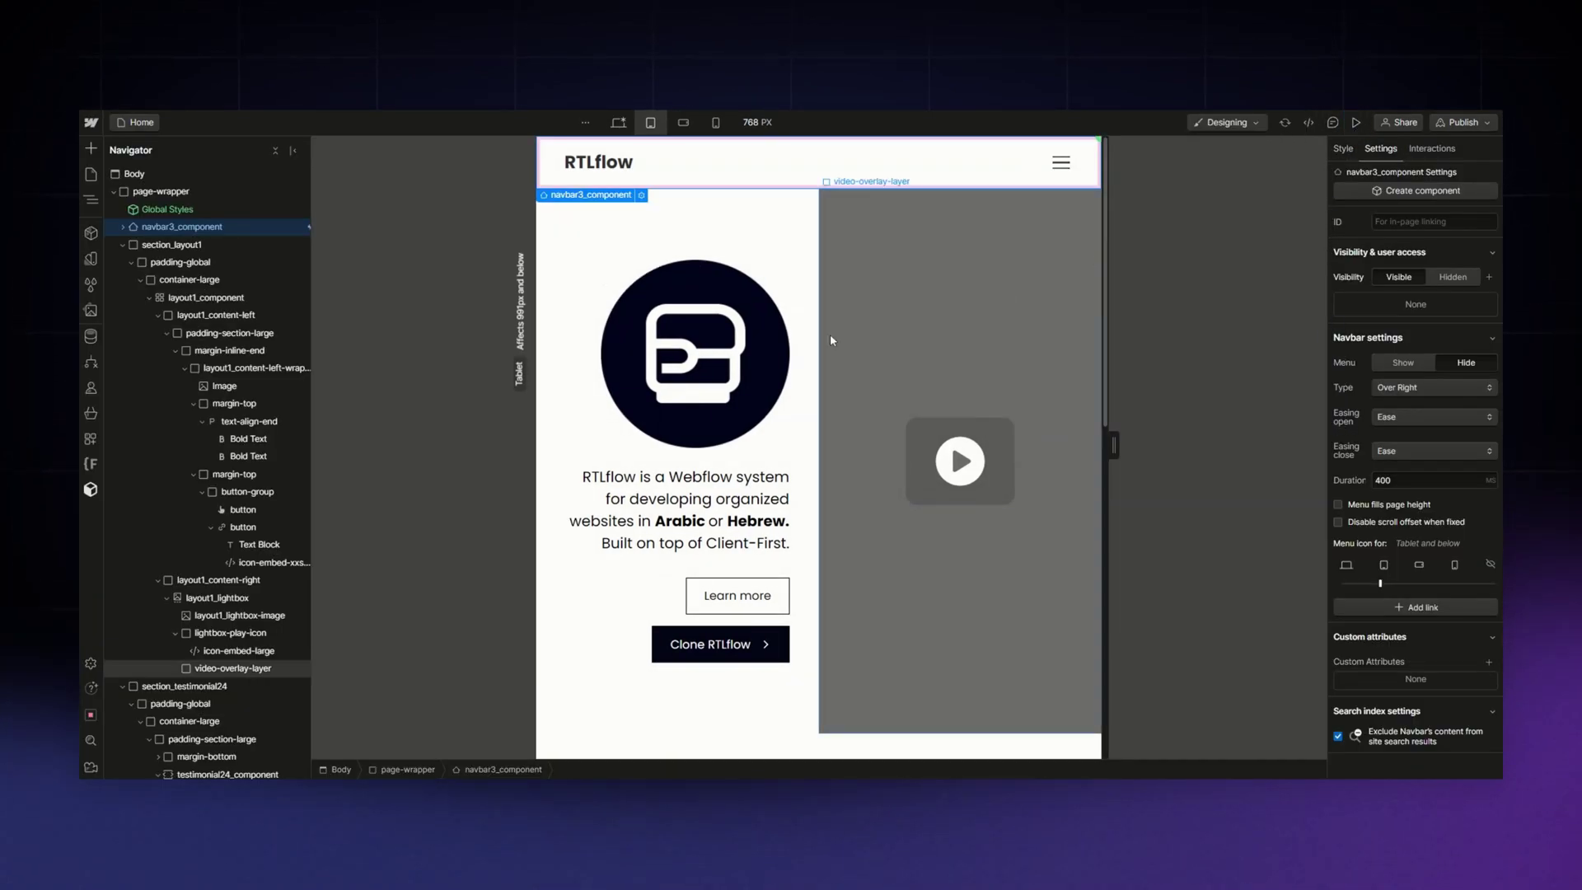
Put Global RTL Element back below Global Styles and preview how the tablet navbar menu opens in right-to-left direction.
click(91, 233)
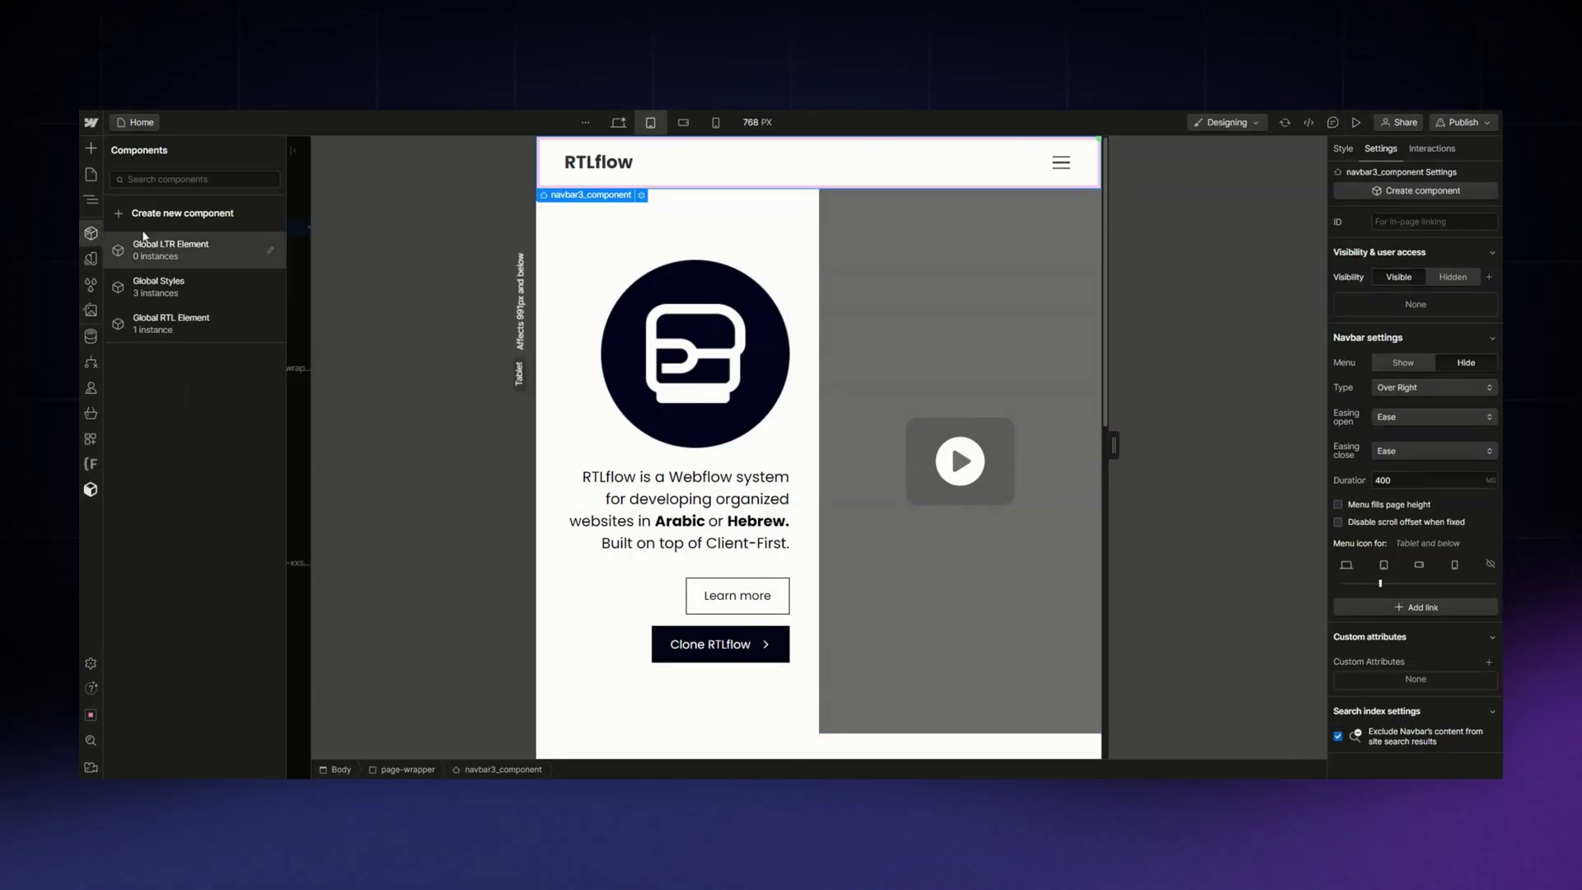
drag(157, 321, 192, 224)
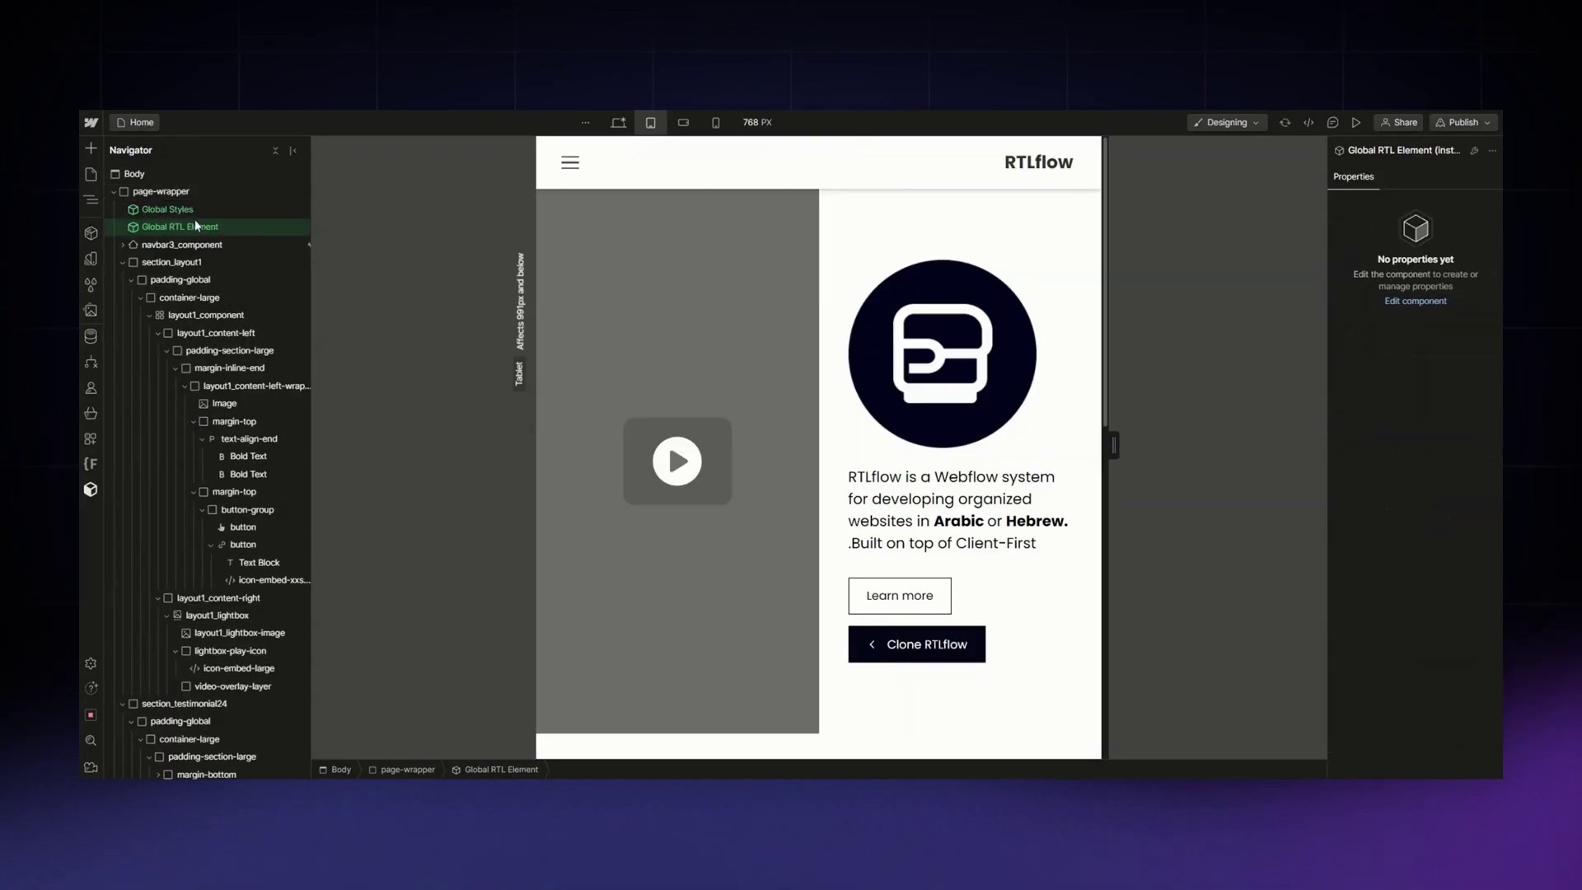
click(1356, 123)
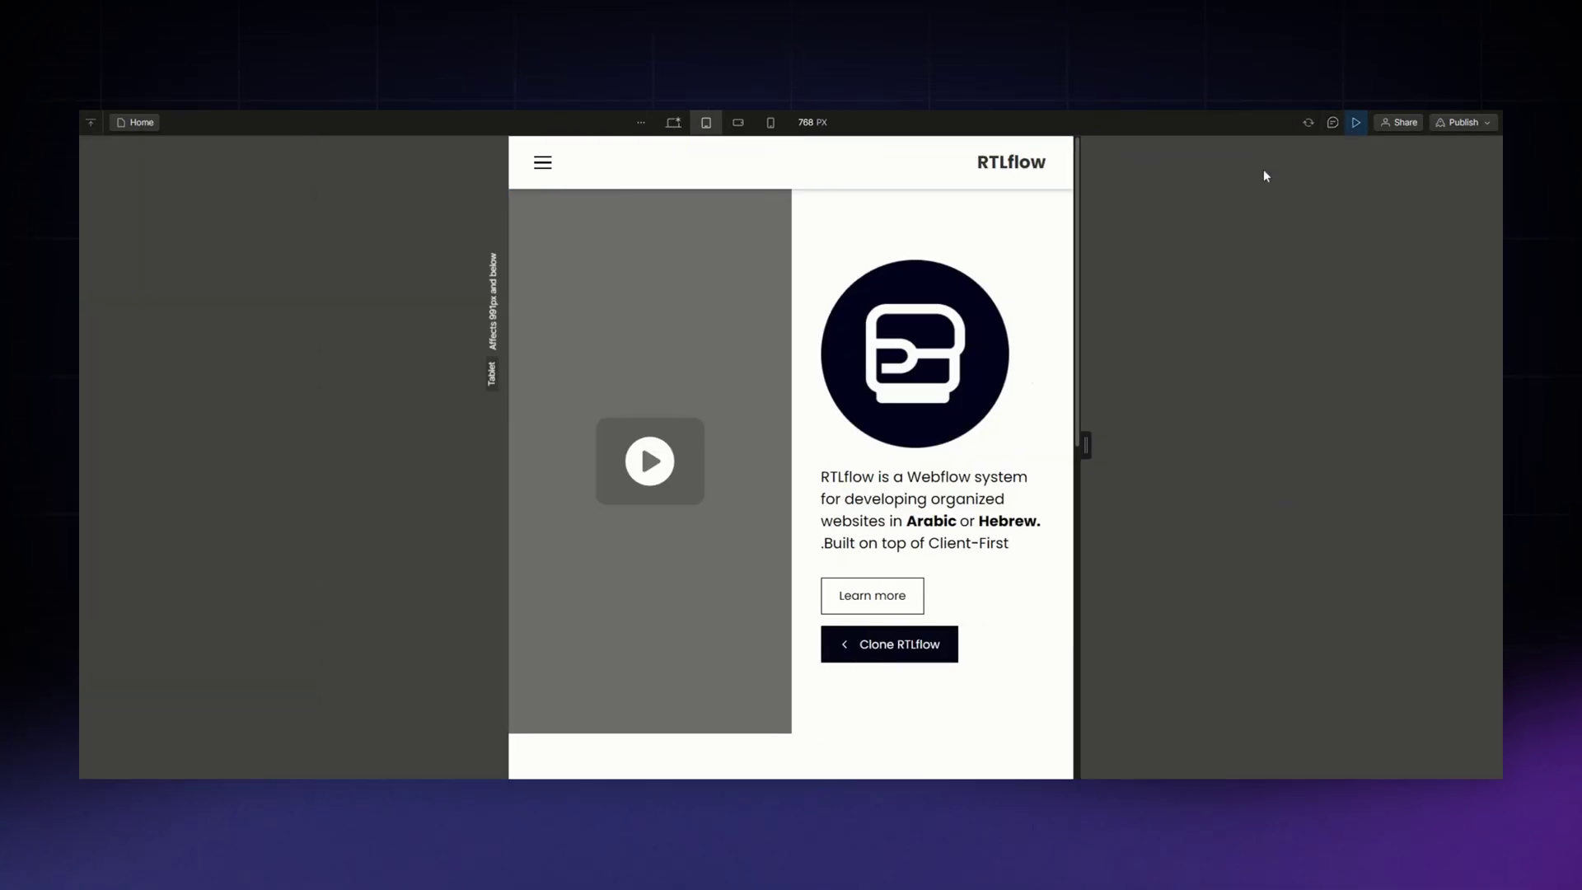
click(544, 167)
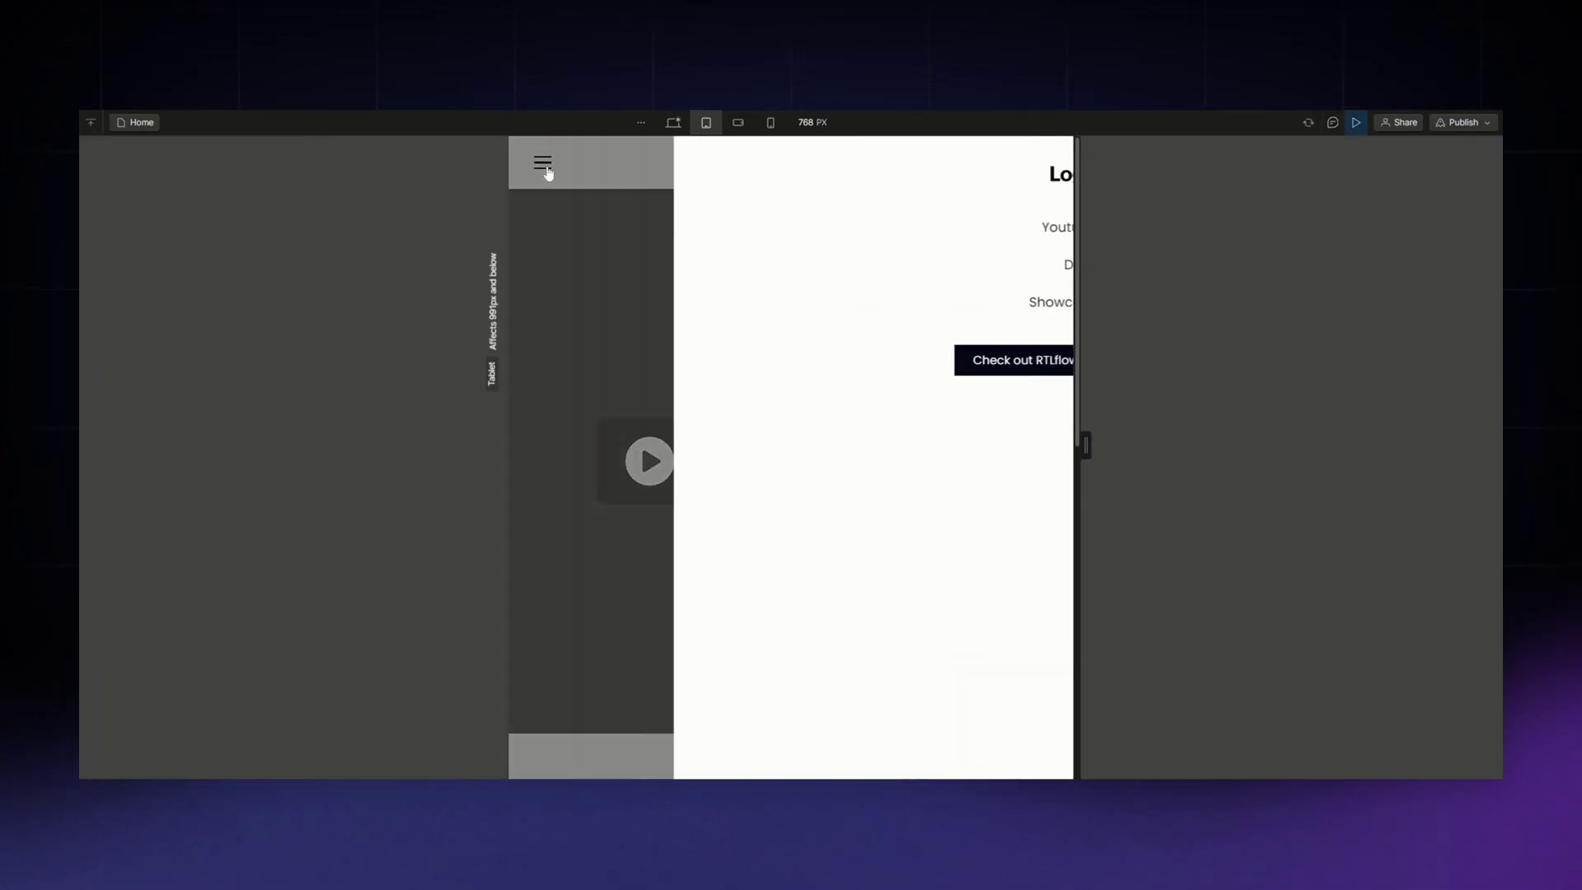
click(594, 191)
click(1352, 128)
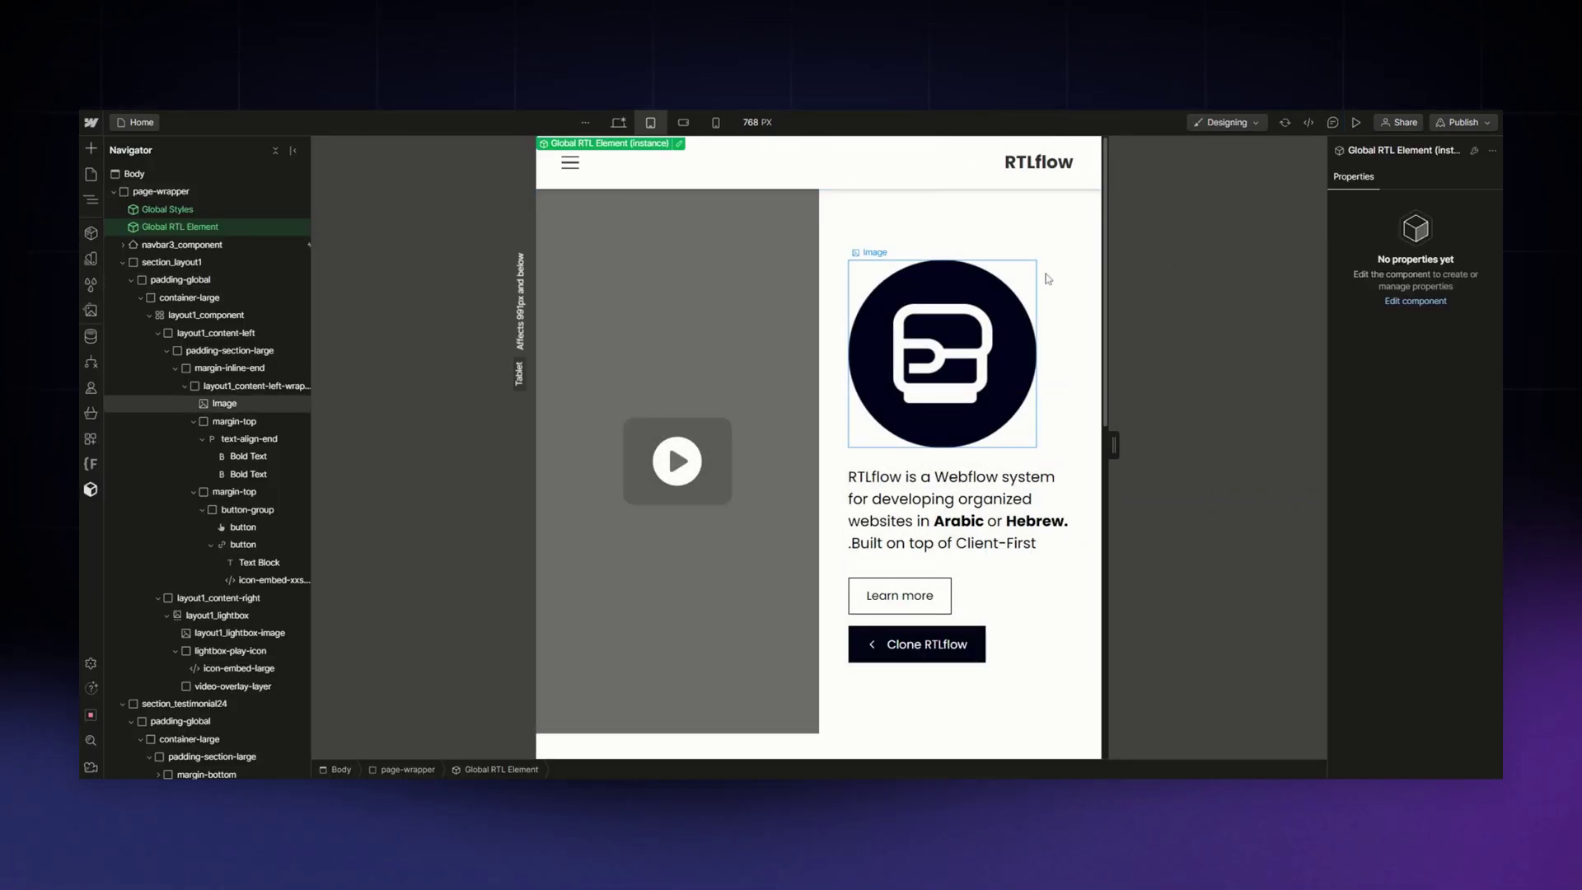
Preview the examples slider at the tablet breakpoint and test moving through its slides both ways in right-to-left direction.
scroll(692, 481, down, 10)
scroll(693, 481, up, 3)
click(693, 481)
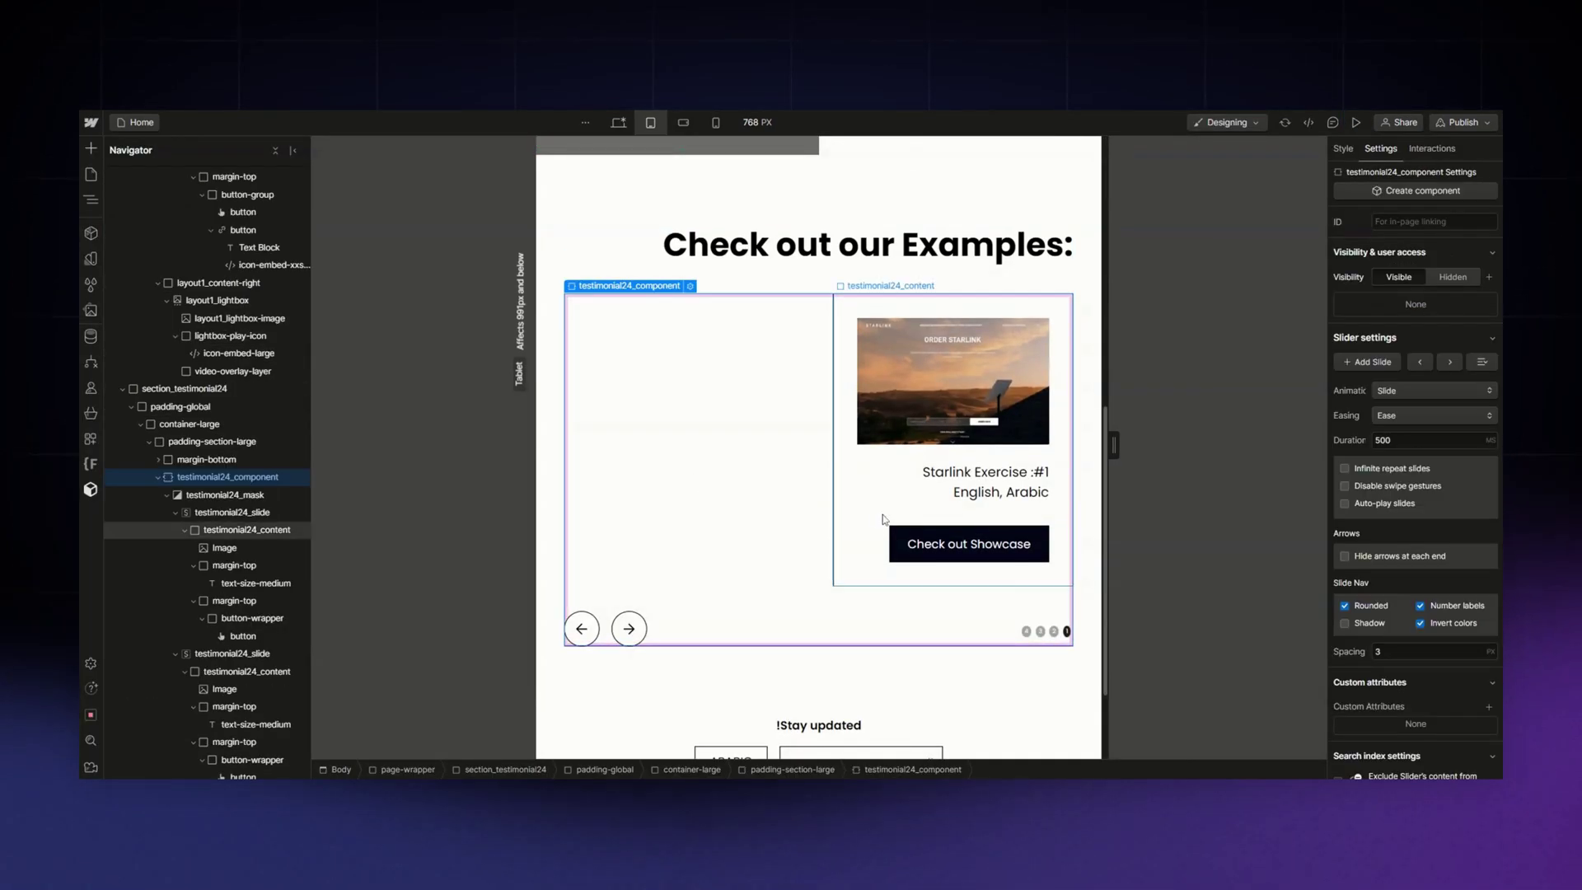
click(1356, 122)
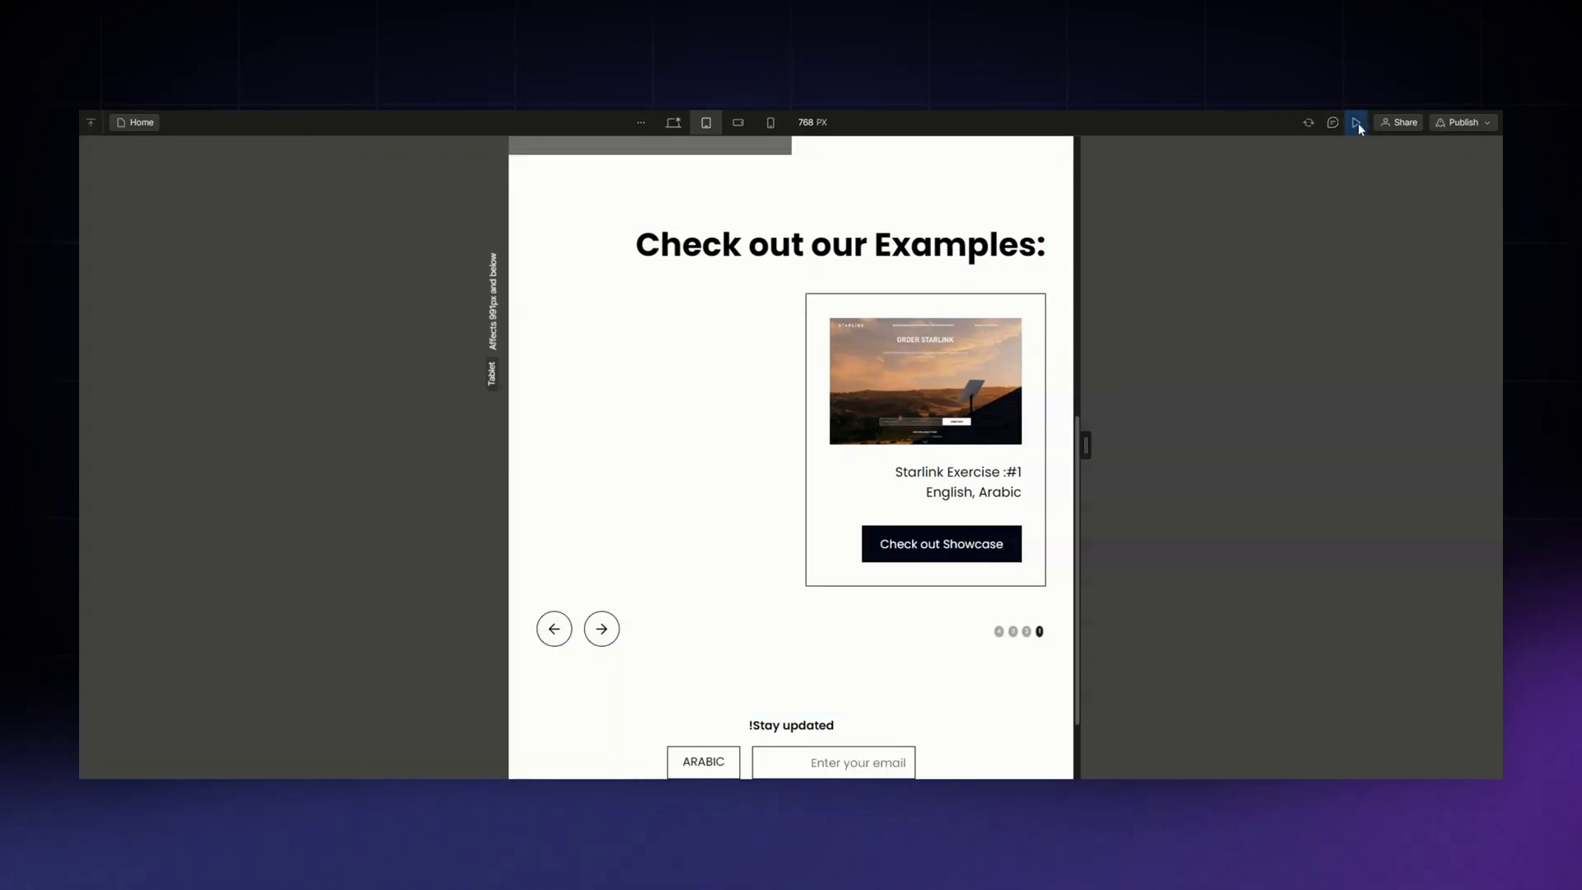
click(602, 631)
click(602, 630)
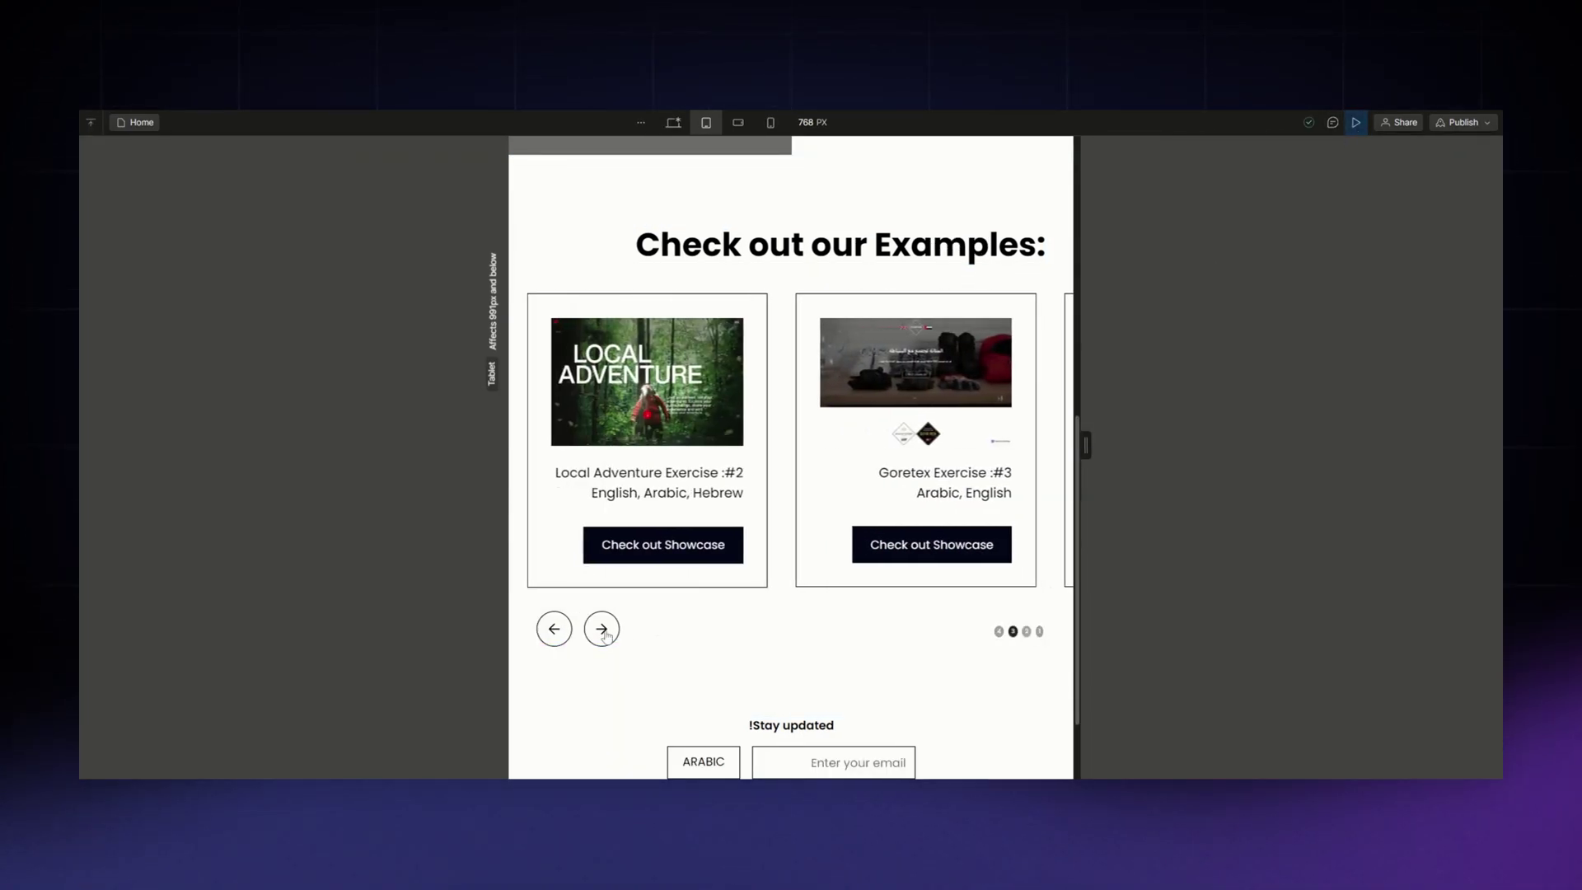
click(602, 630)
click(602, 630)
click(559, 636)
click(556, 635)
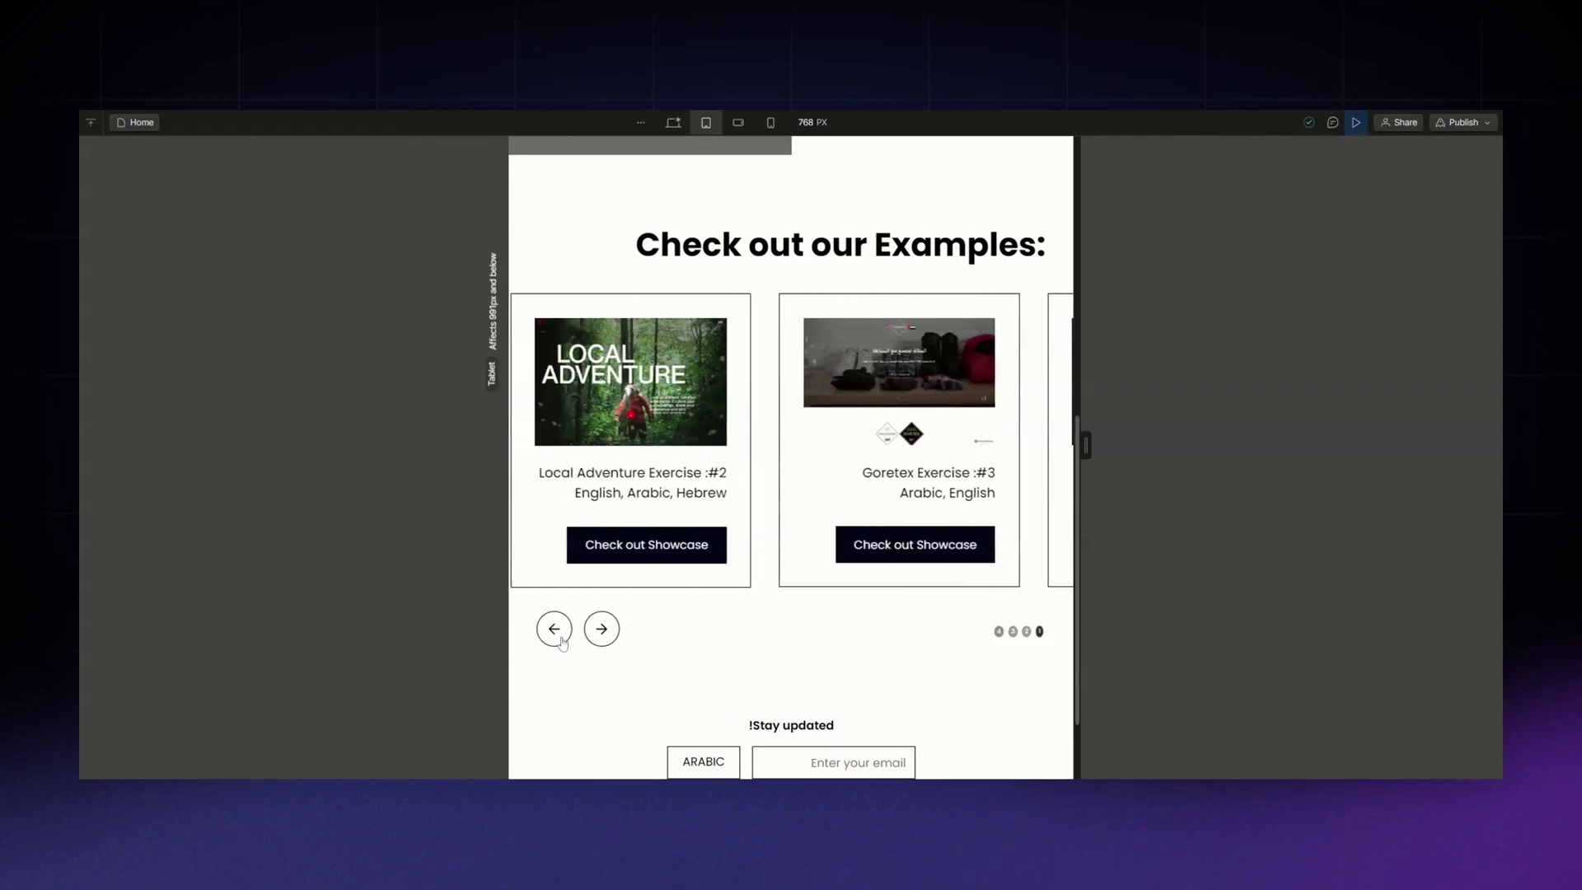
click(1355, 122)
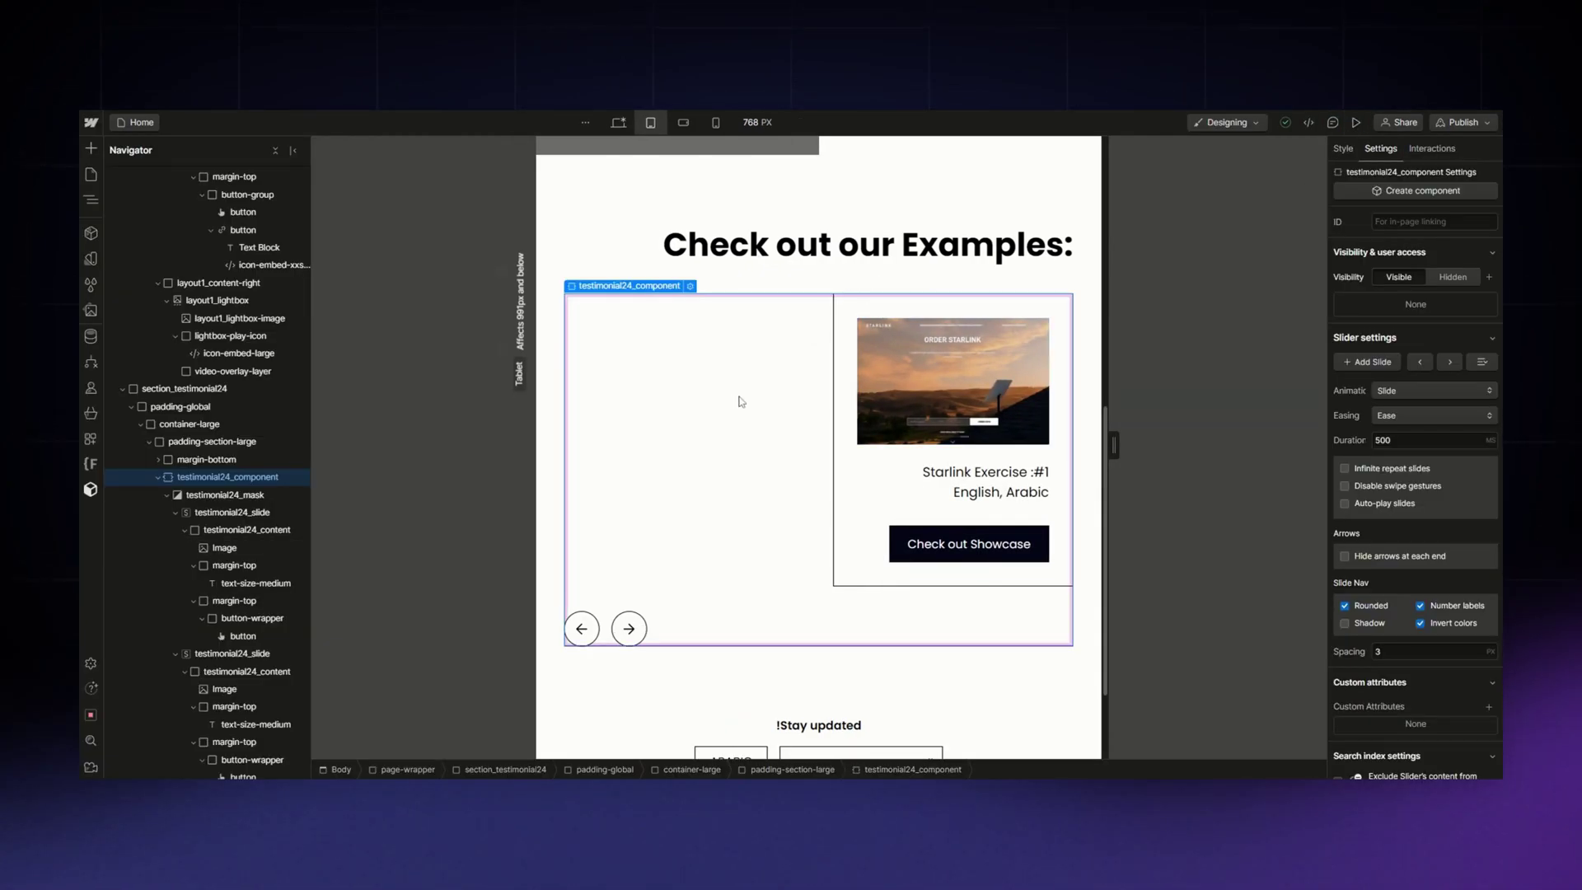
Examine the slider and navbar attributes documented in the rtlflow-attributes embed of the Global Styles component, and return to the Home page.
scroll(255, 379, up, 5)
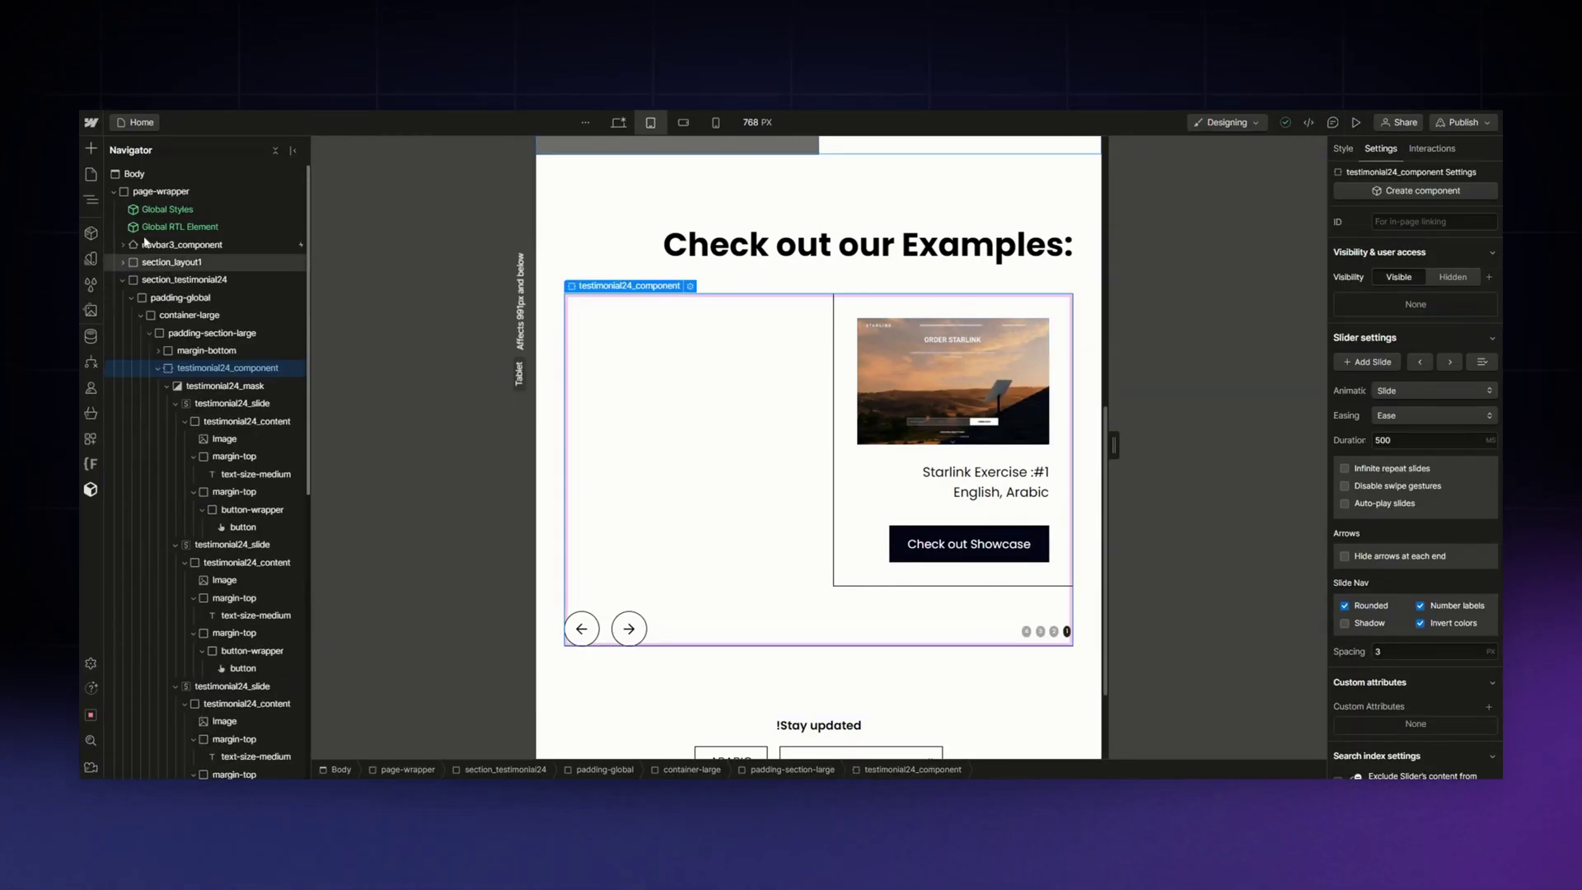
click(176, 205)
double_click(176, 205)
click(202, 228)
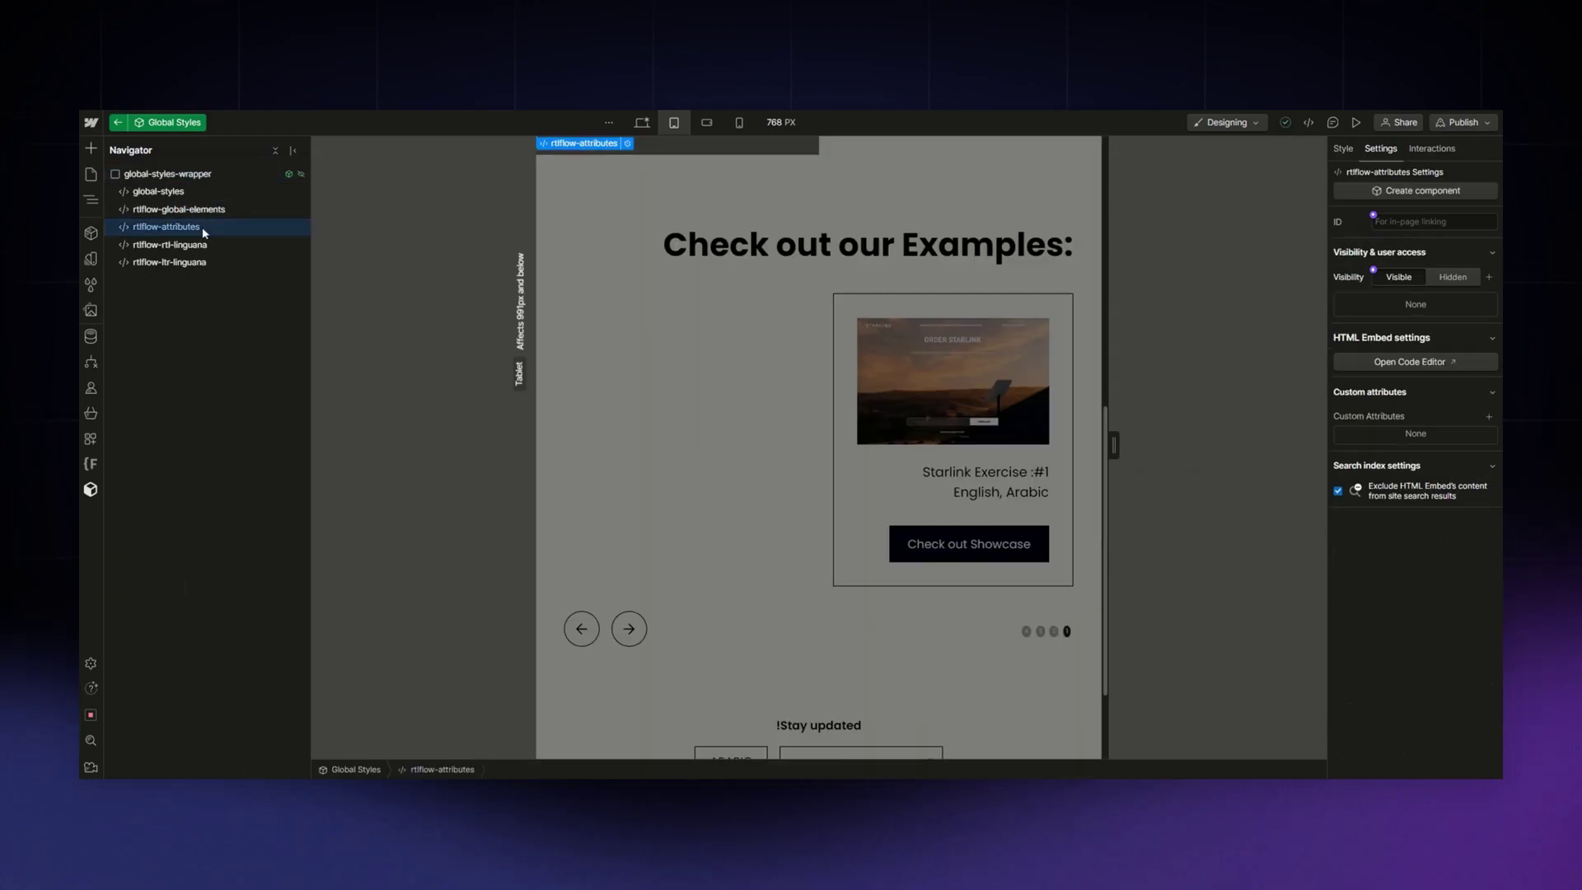
double_click(643, 157)
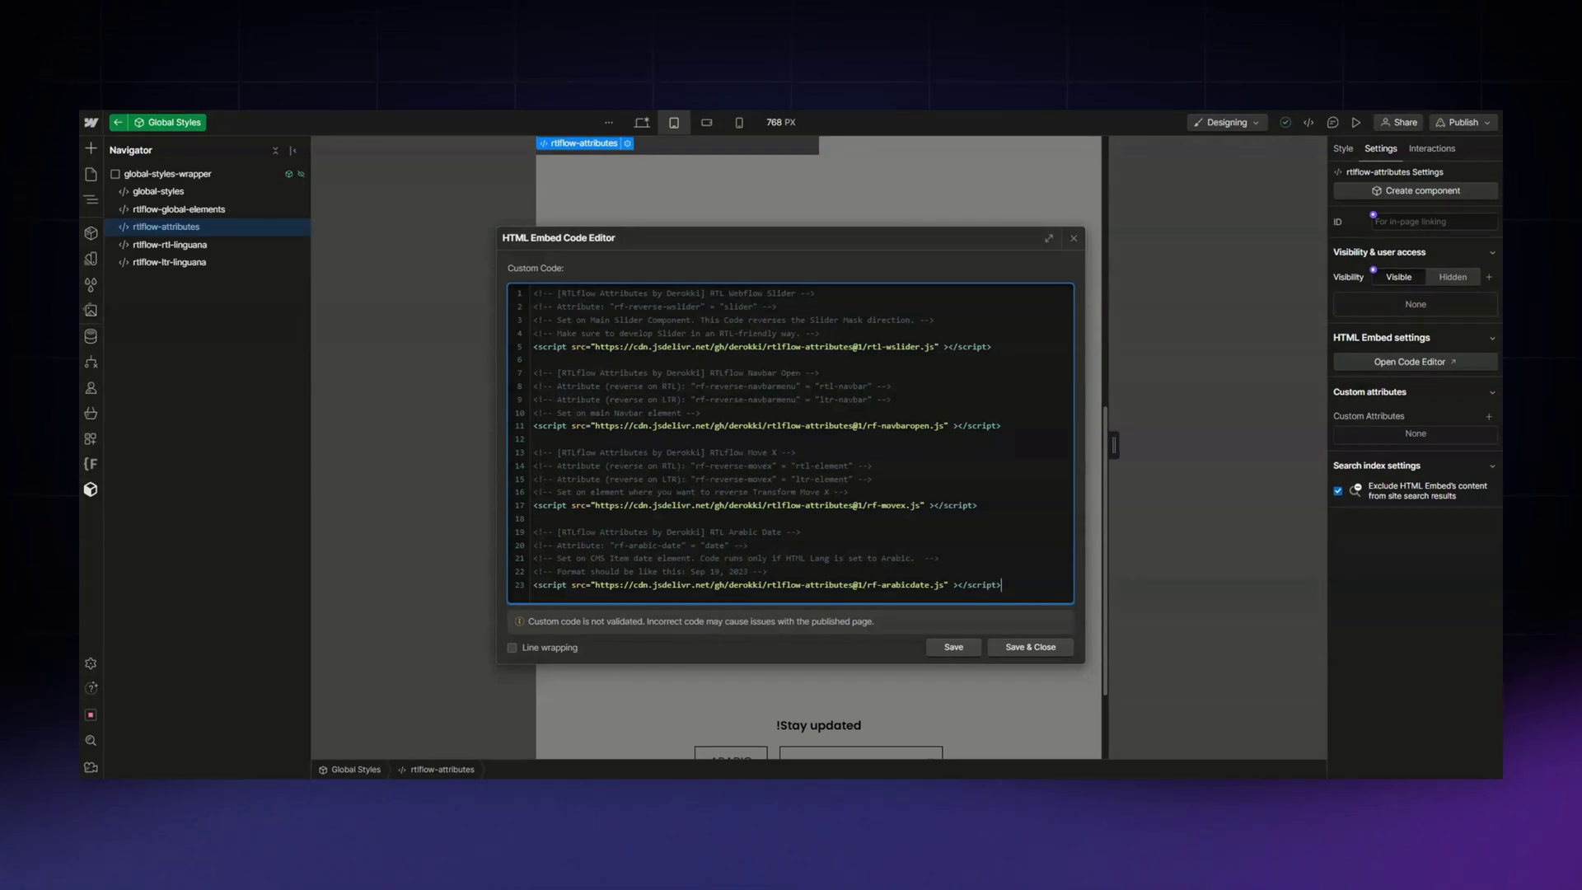
drag(614, 306, 697, 306)
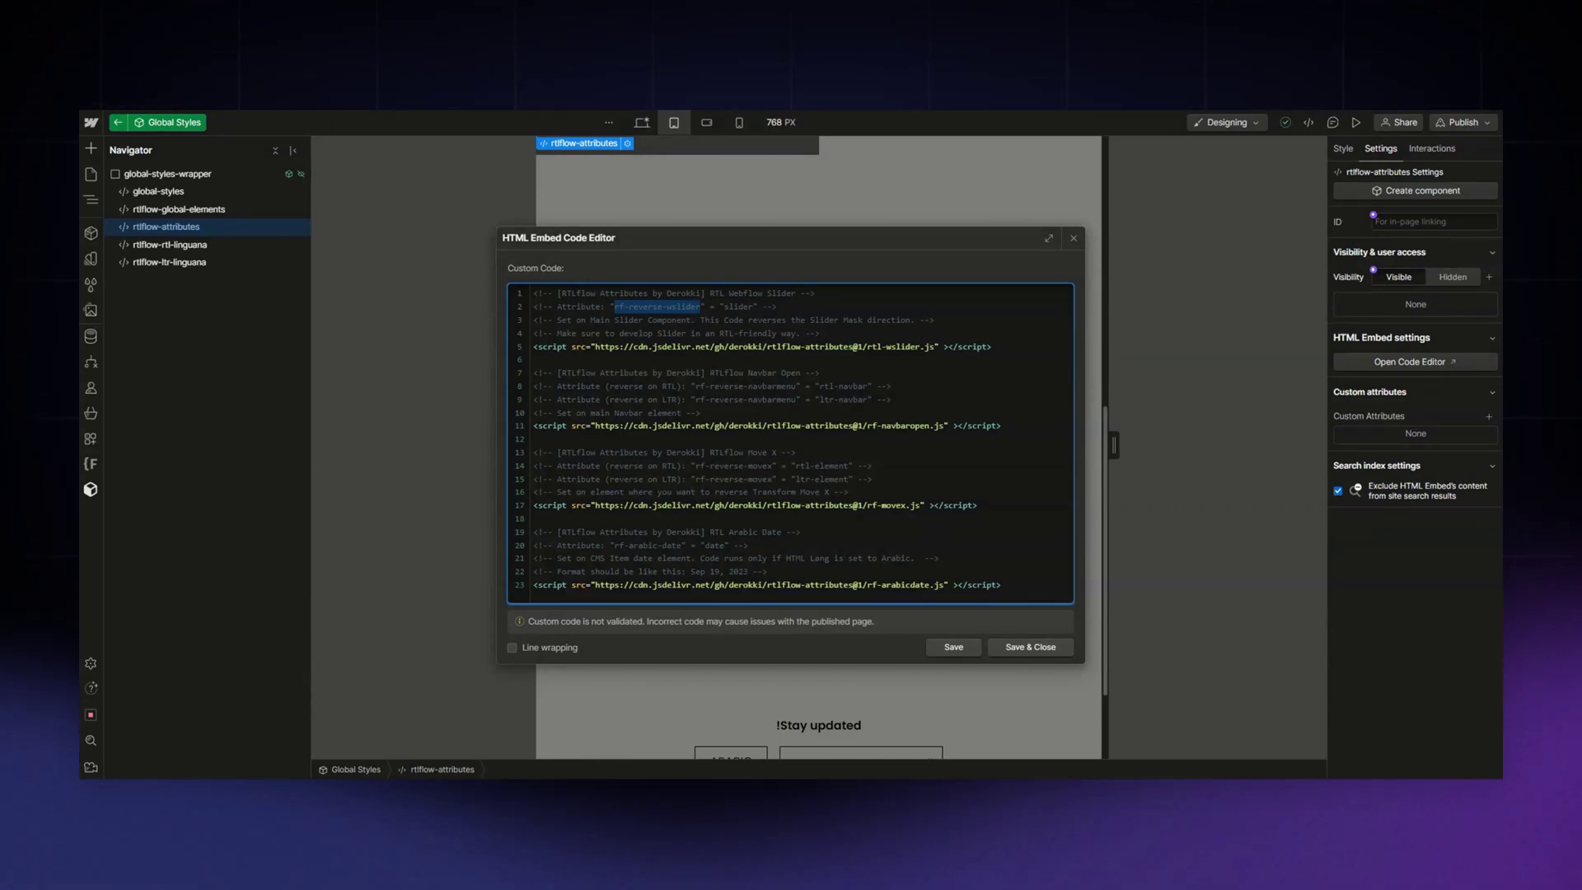
click(744, 399)
drag(694, 386, 791, 387)
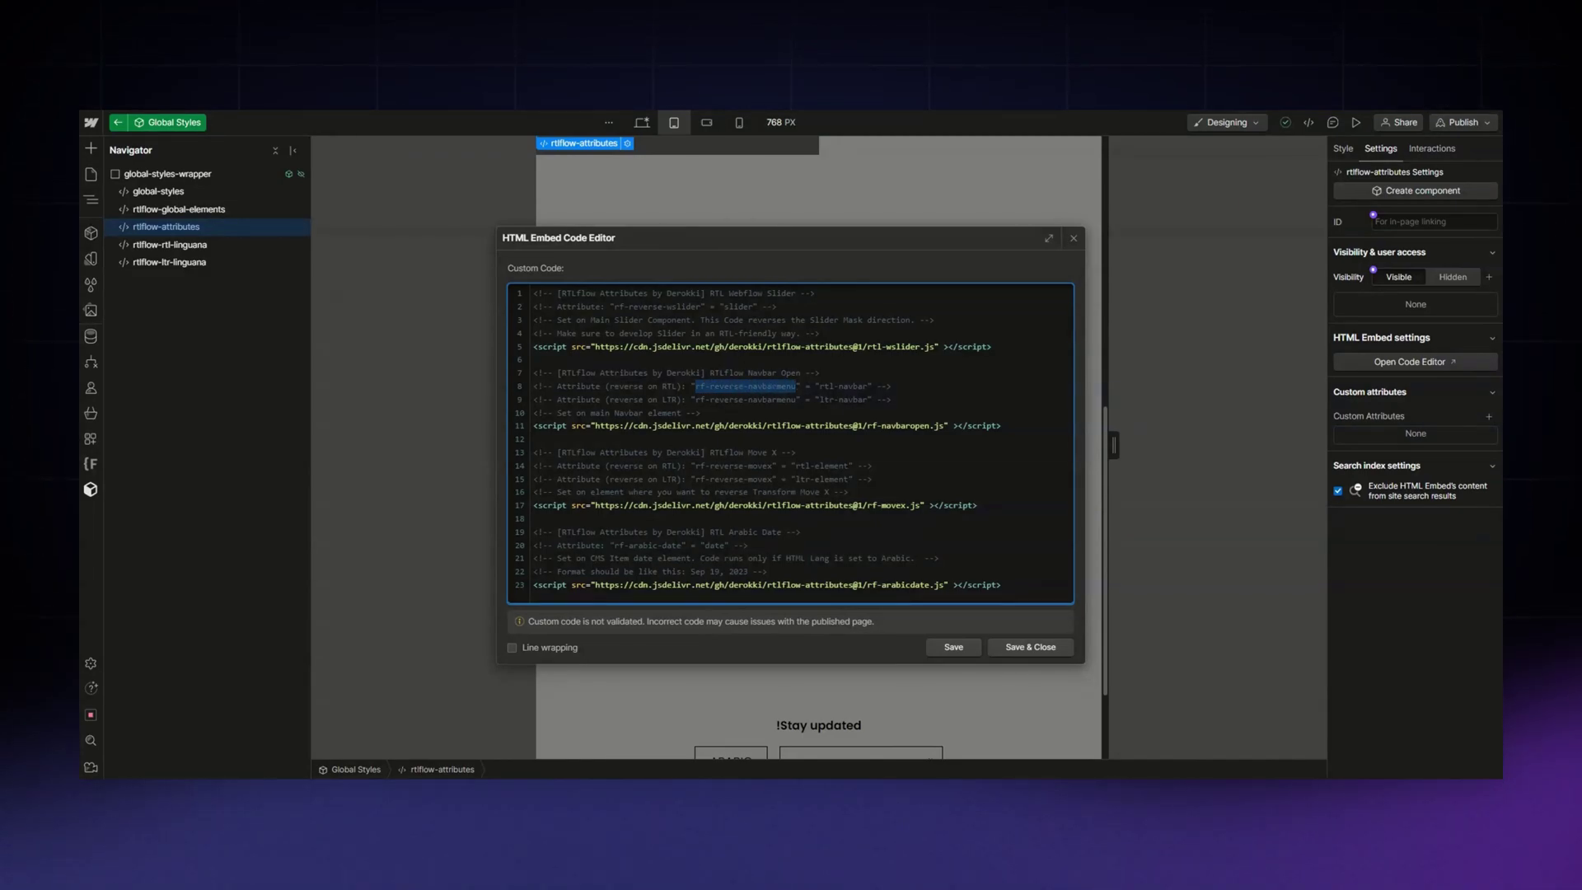
click(1001, 647)
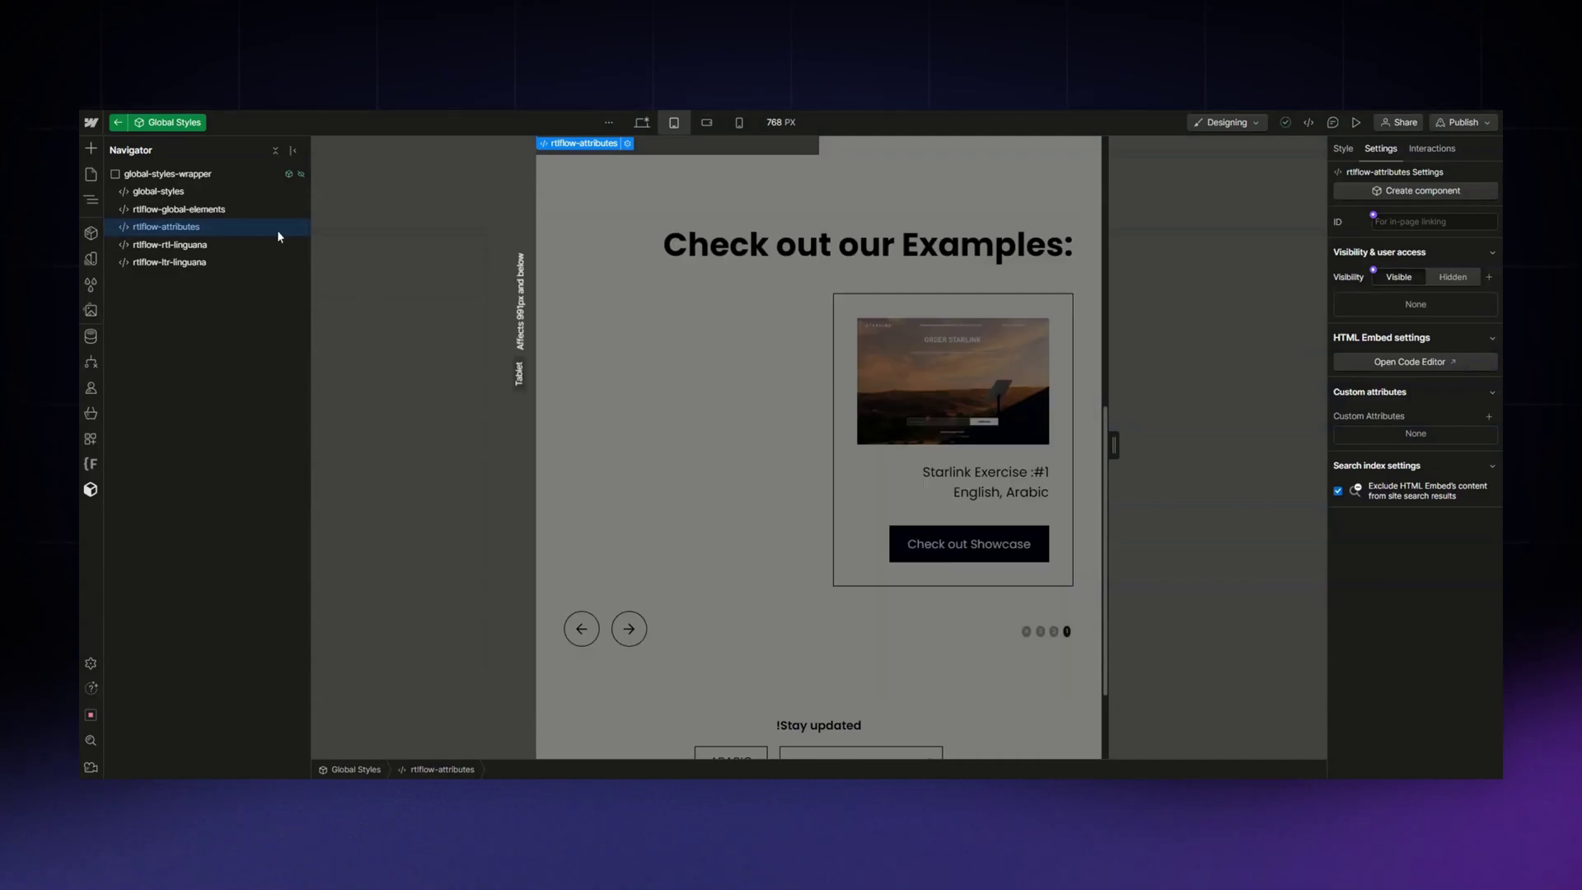
click(118, 122)
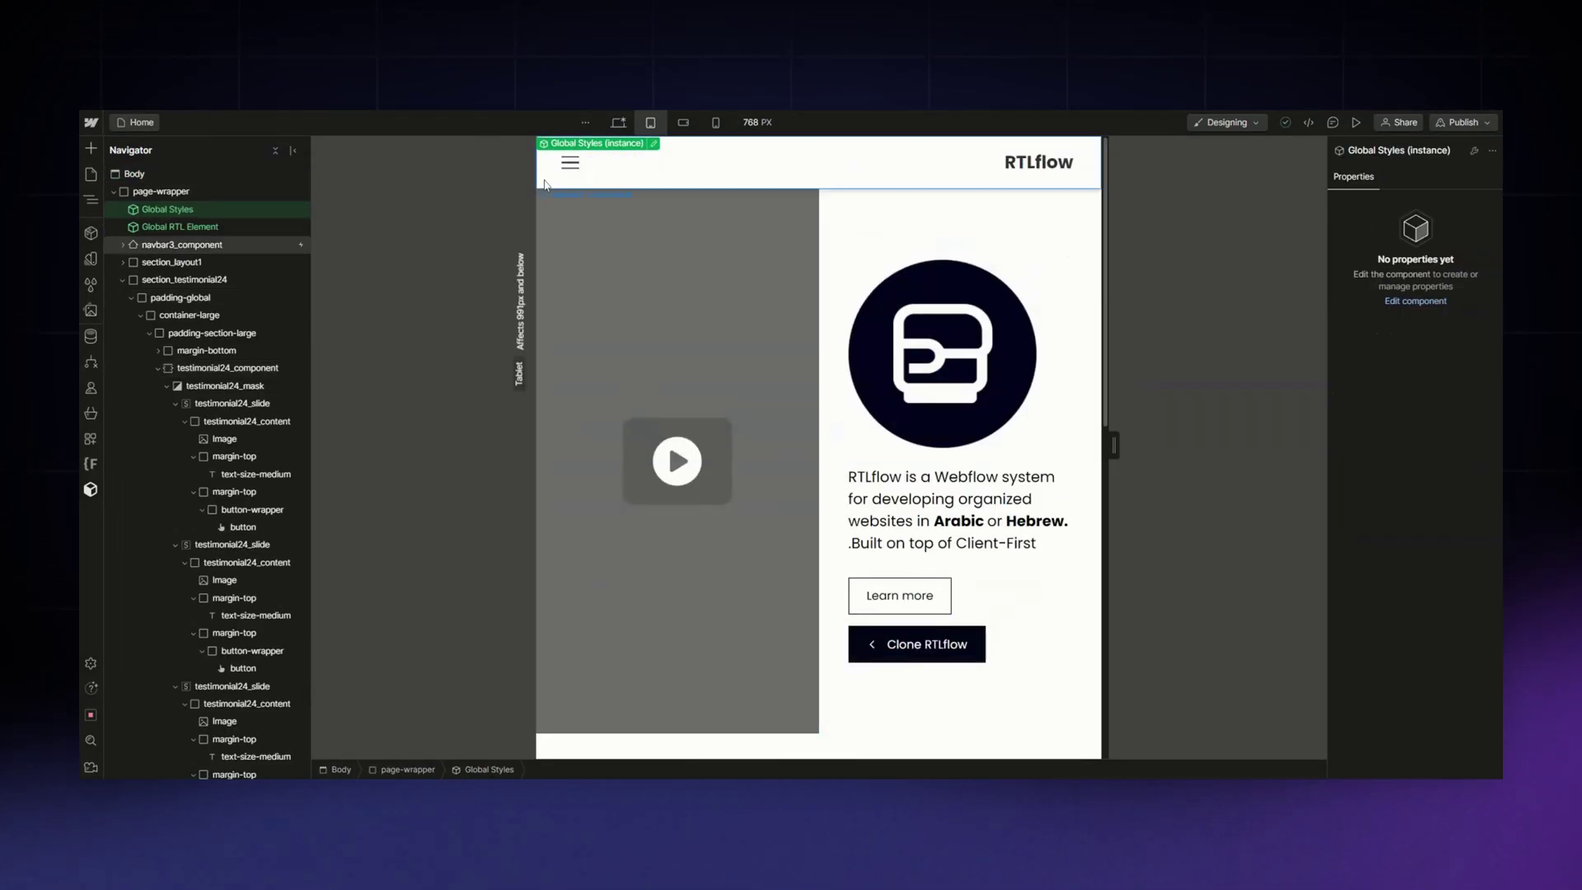
Add the custom attribute rf-reverse-navbarmenu with the value rtl_navbar to navbar3_component.
click(540, 187)
click(1488, 662)
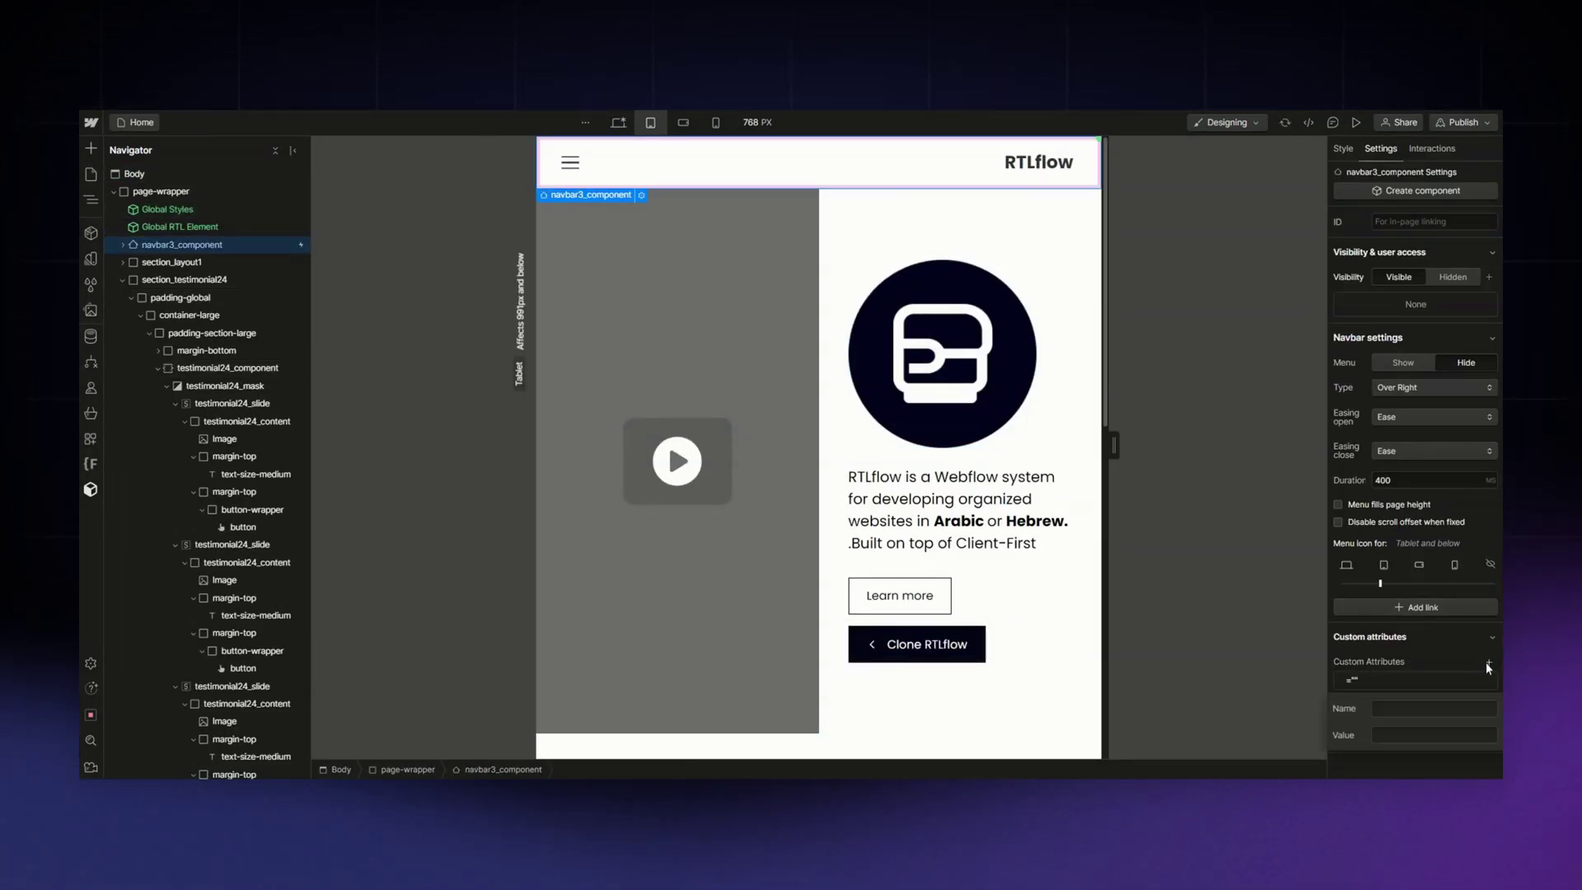
text(rf-reverse-navbarmenu)
key(Tab)
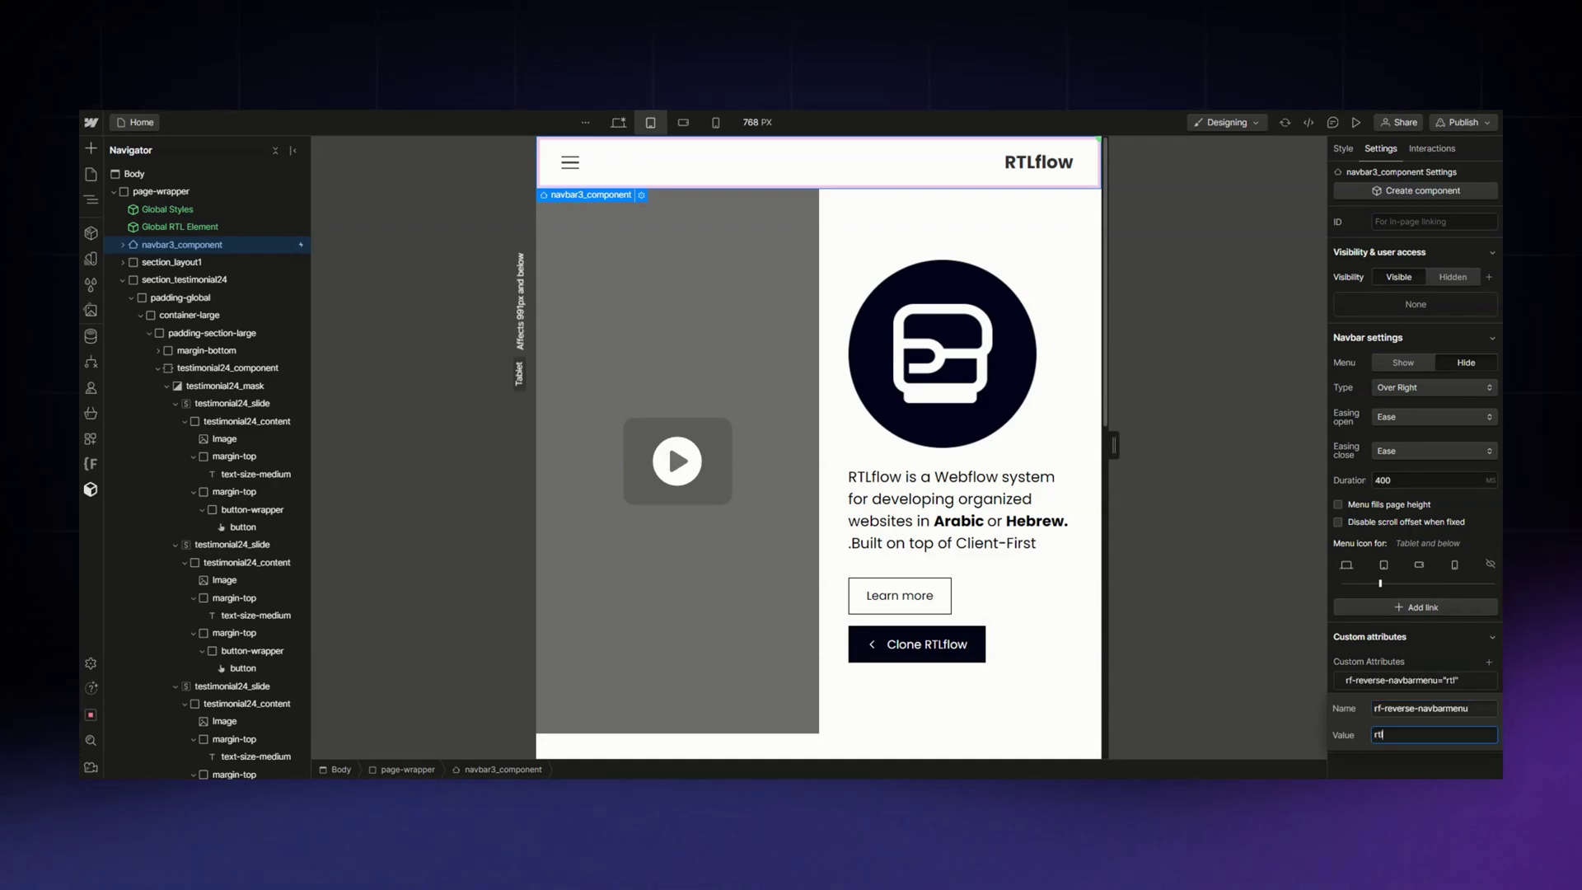
text(rtl_navbar)
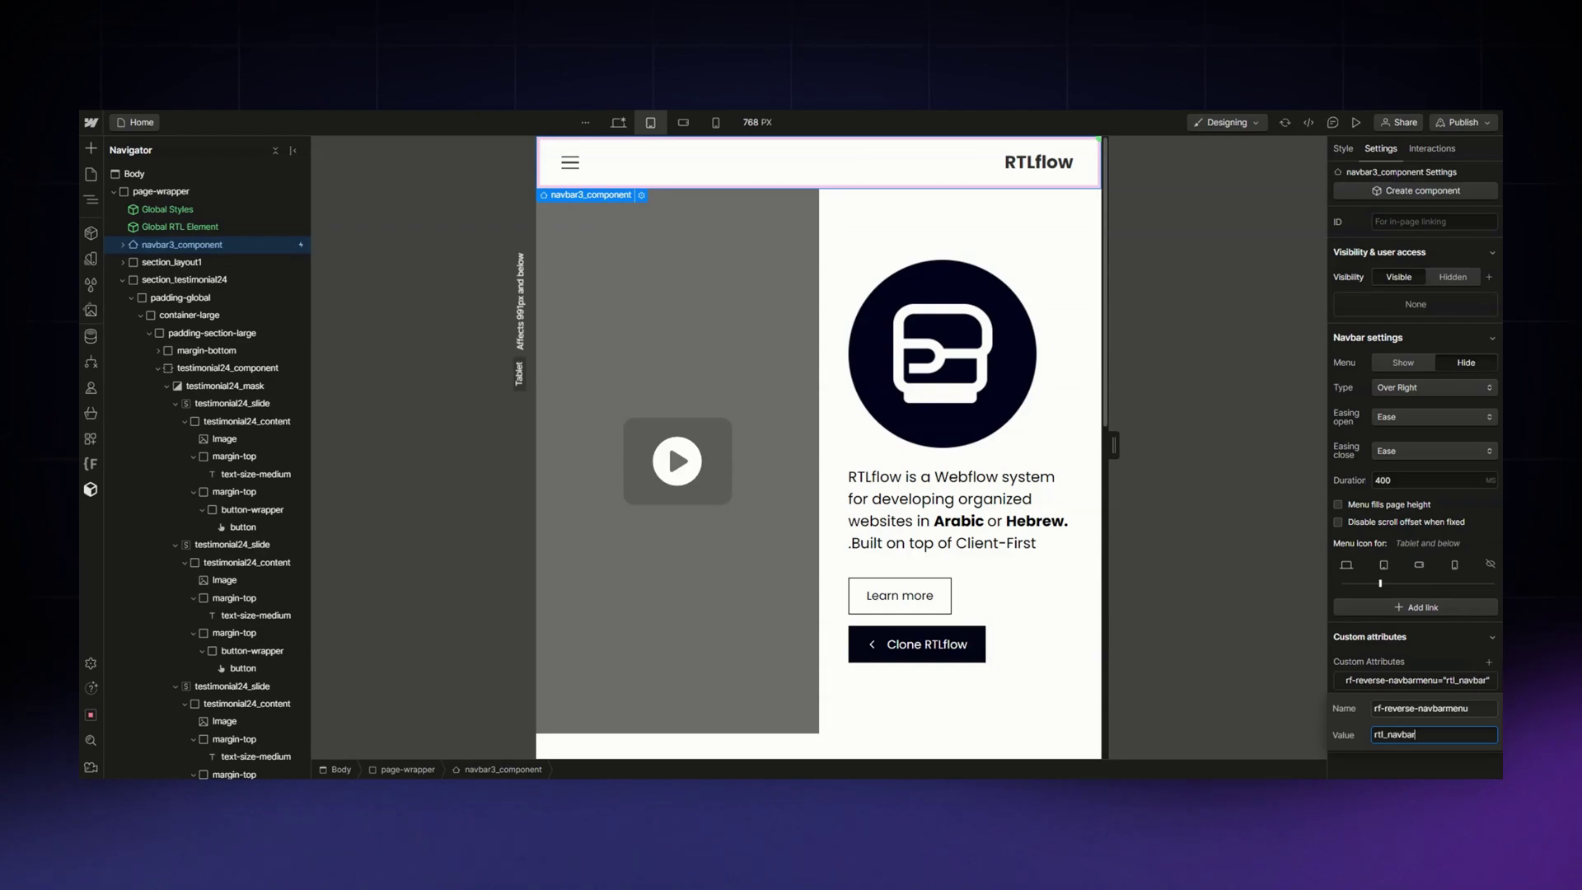
click(1429, 655)
Copy the attribute name rf-reverse-wslider from the rtlflow-attributes embed of the Global Styles component and return to the Home page.
scroll(650, 318, down, 10)
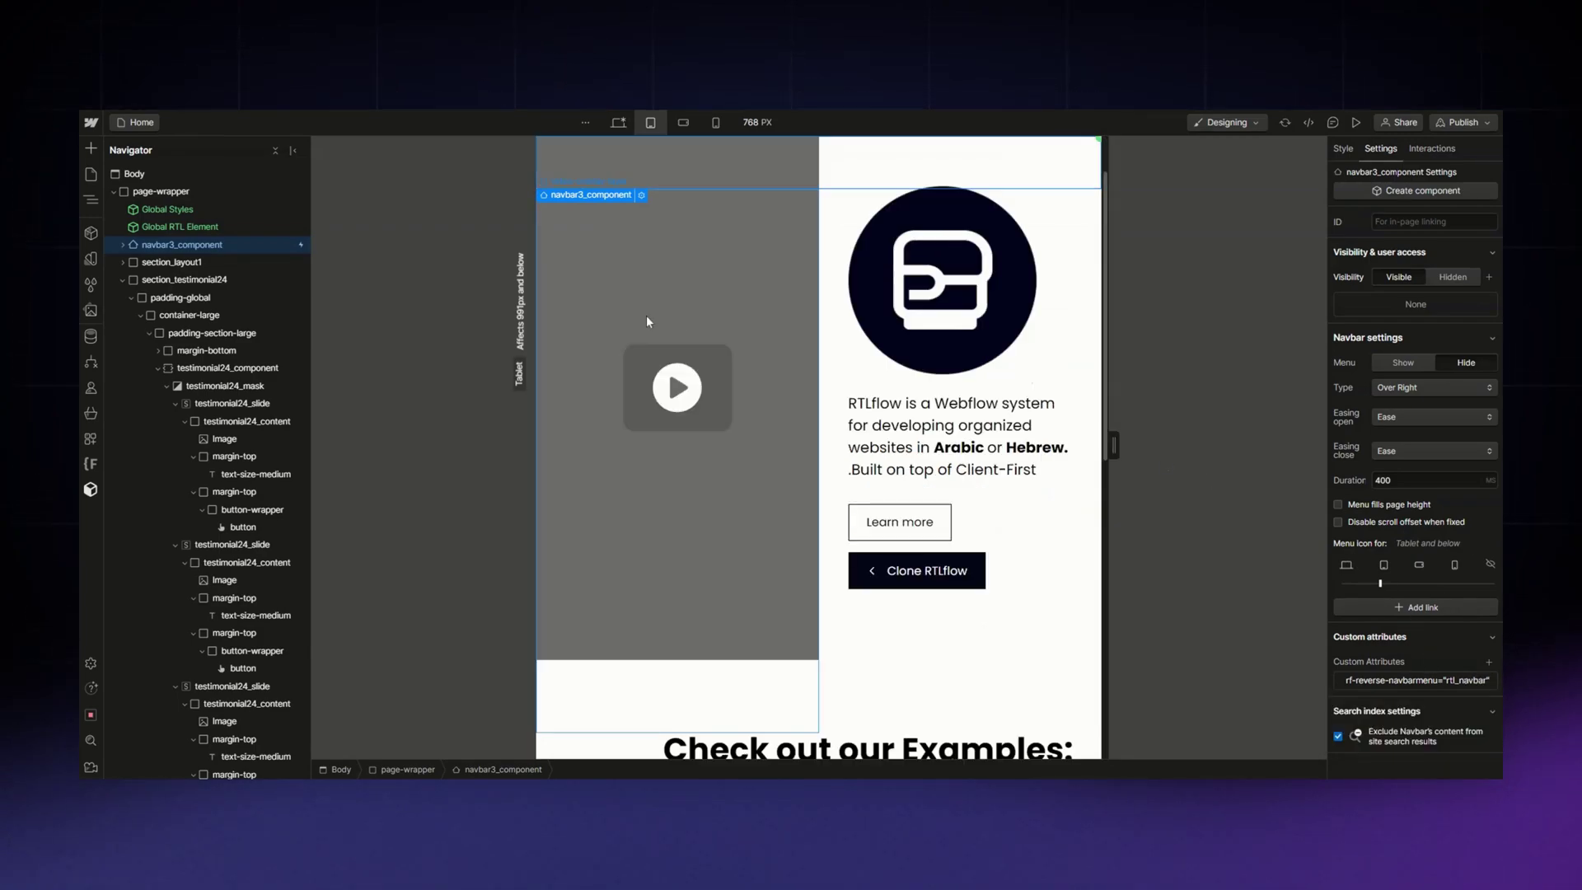
click(641, 360)
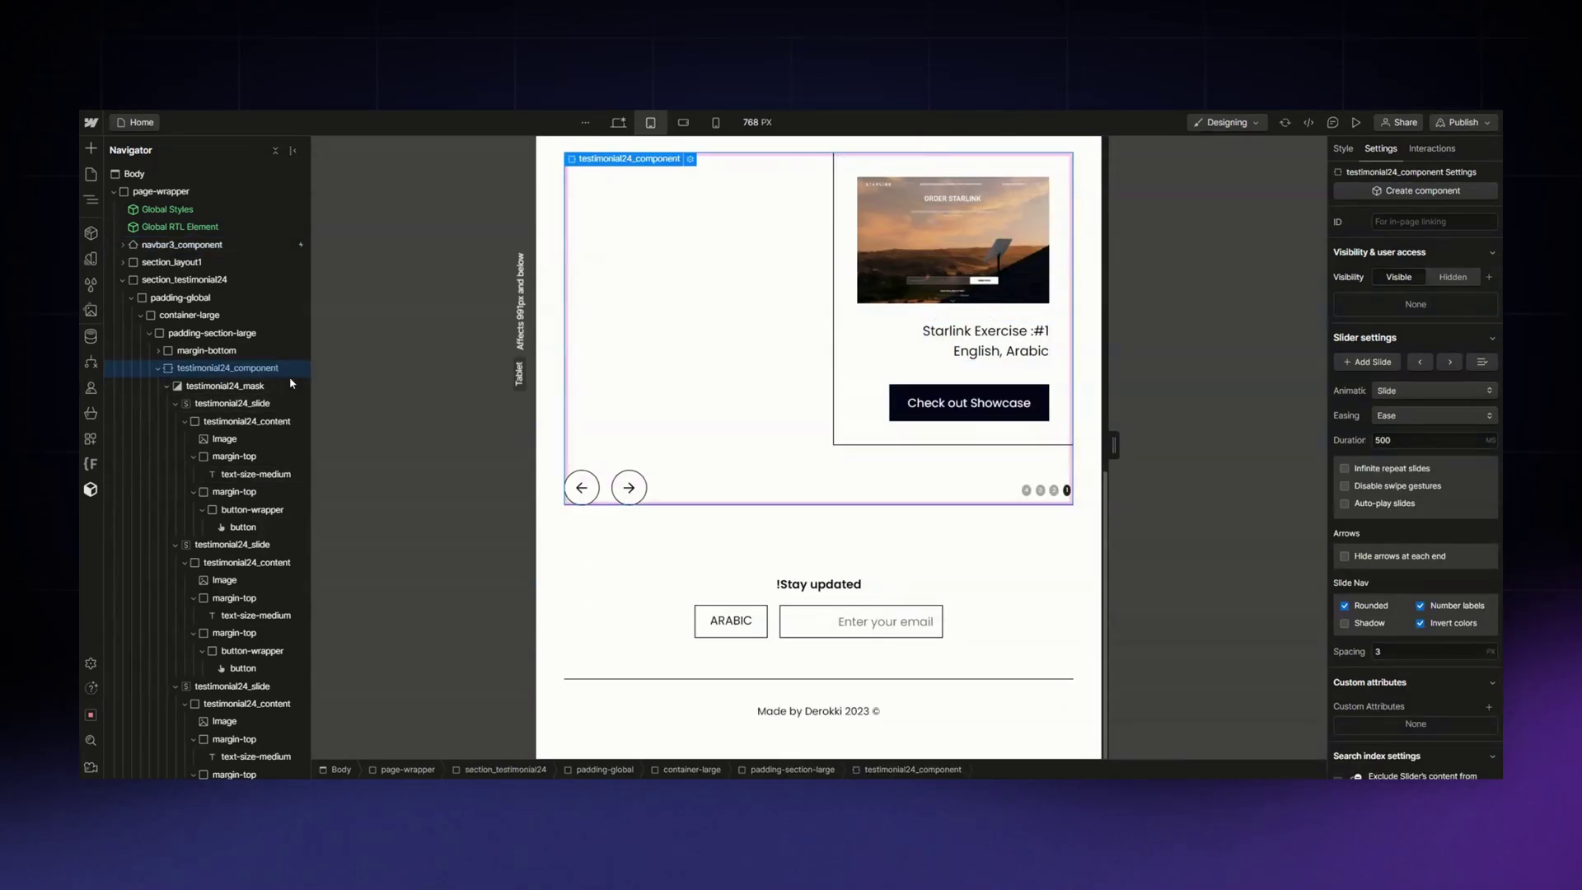
double_click(203, 211)
double_click(206, 224)
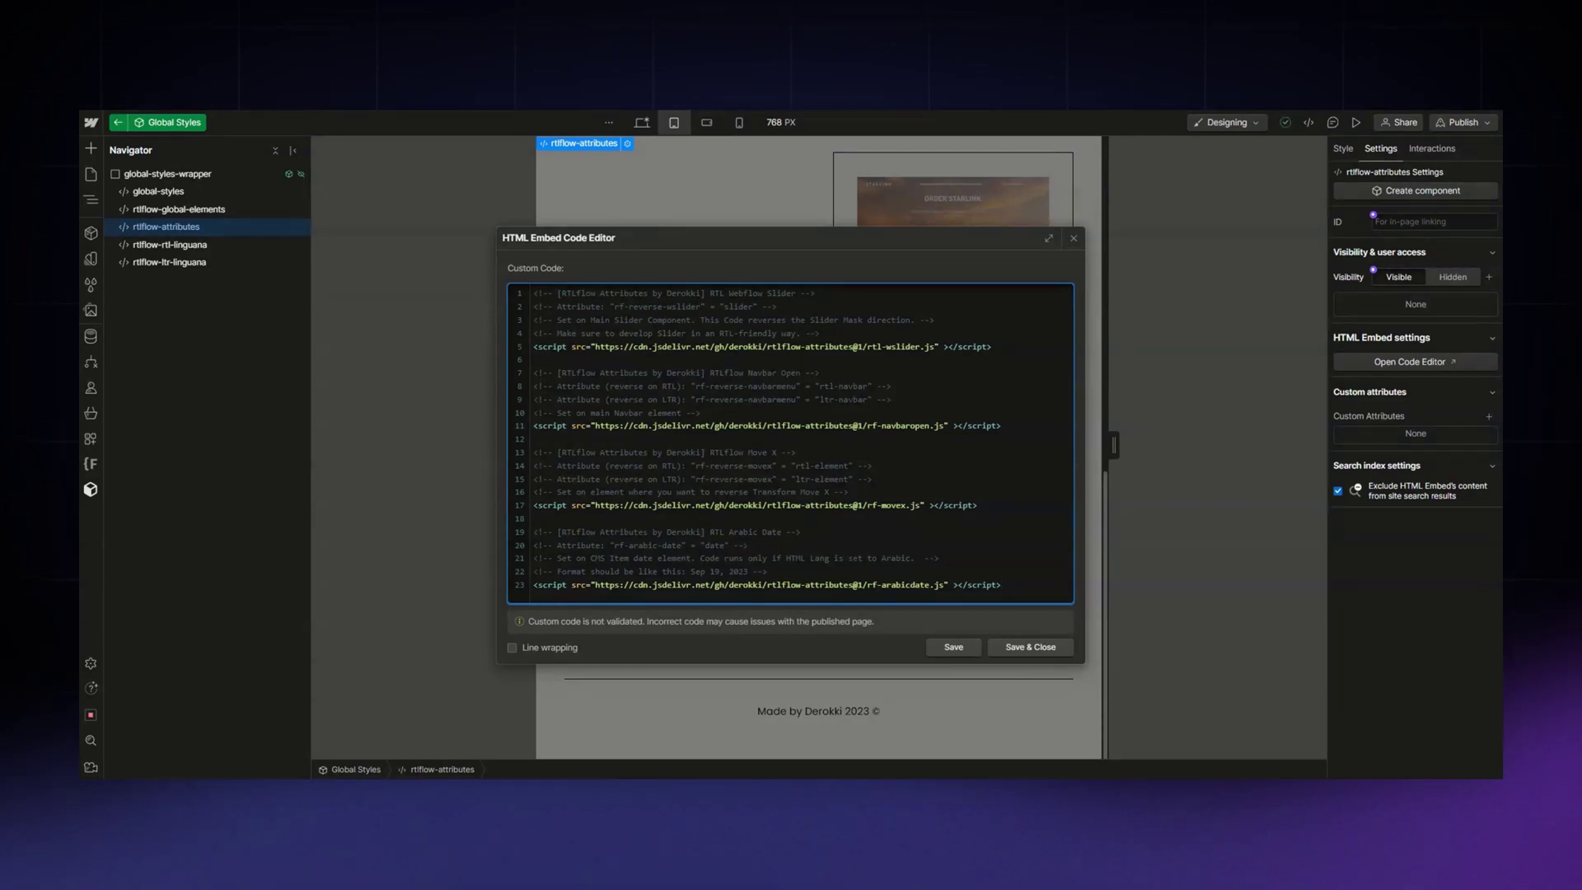
drag(615, 306, 700, 306)
key(ctrl+c)
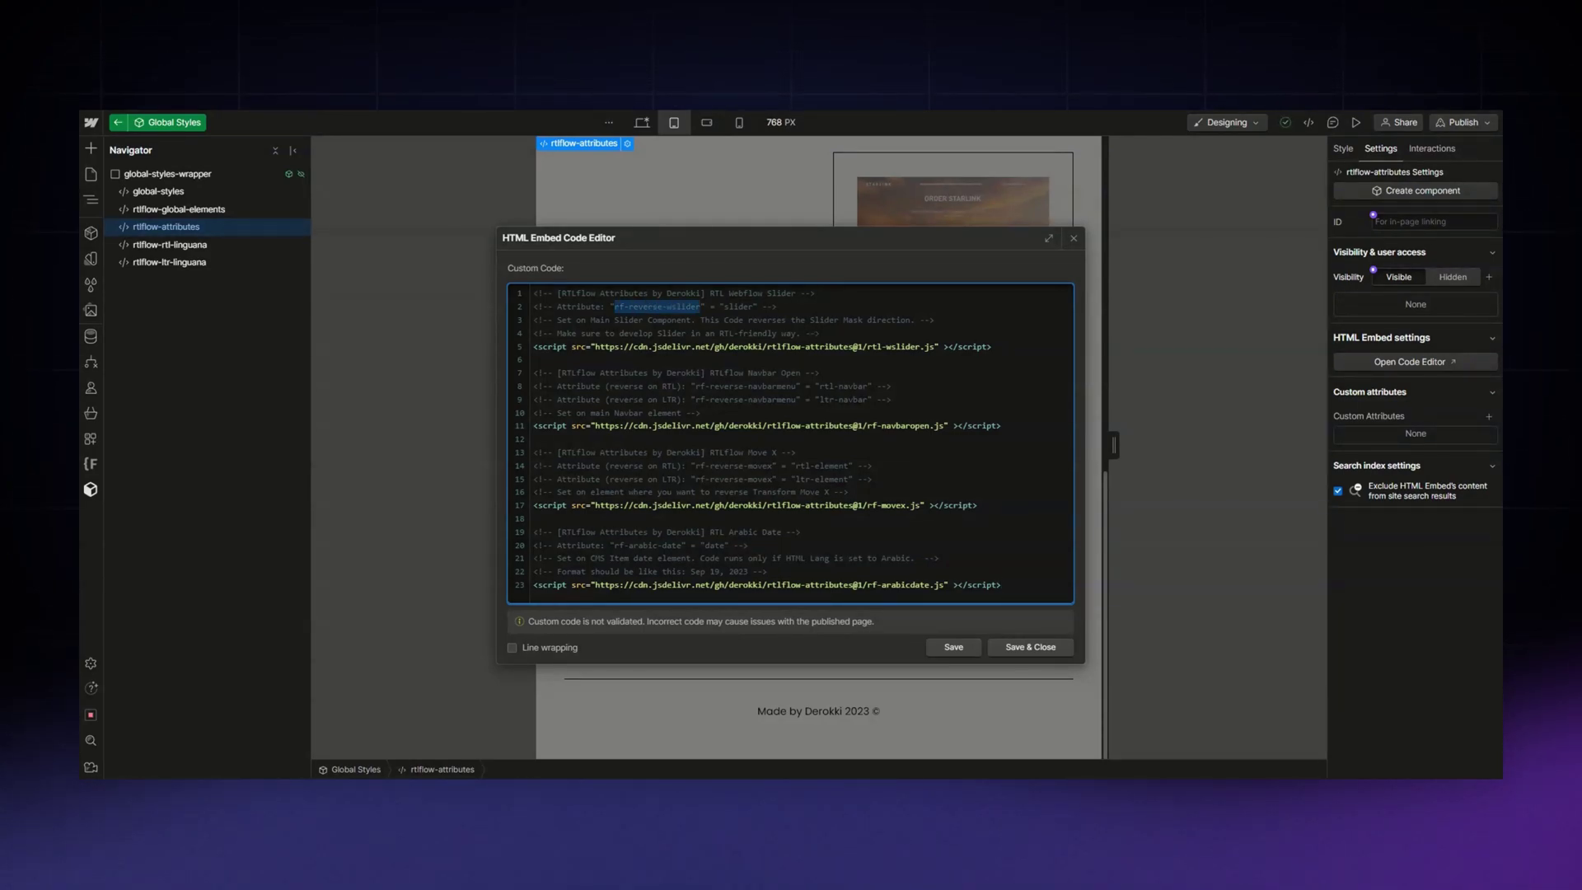
click(1029, 646)
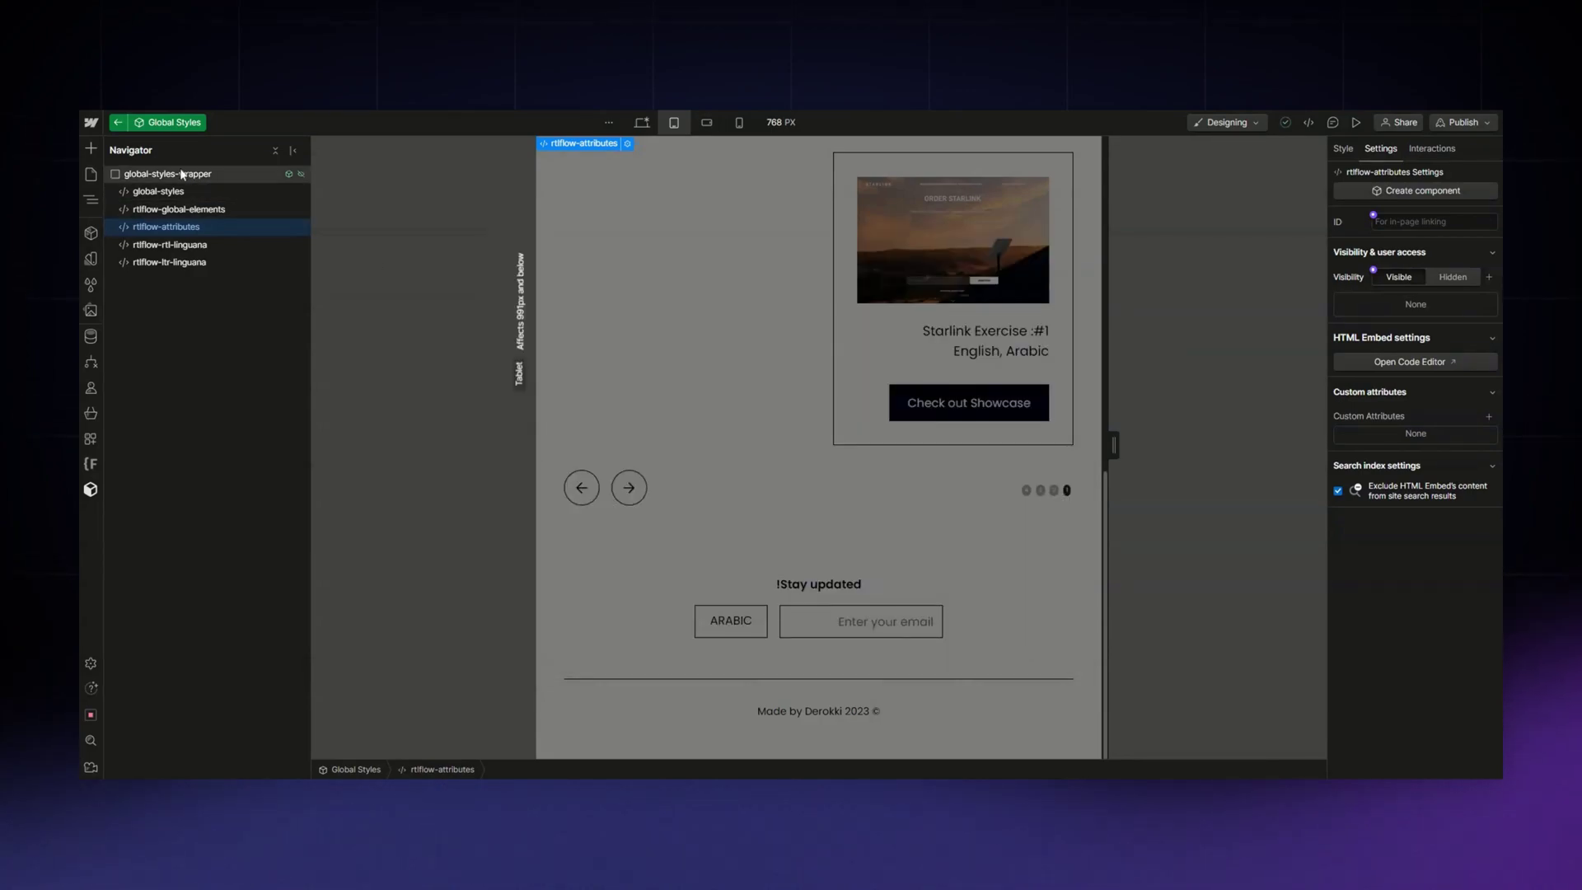
click(117, 122)
Add the custom attribute rf-reverse-wslider with the value slider to testimonial24_component.
click(215, 367)
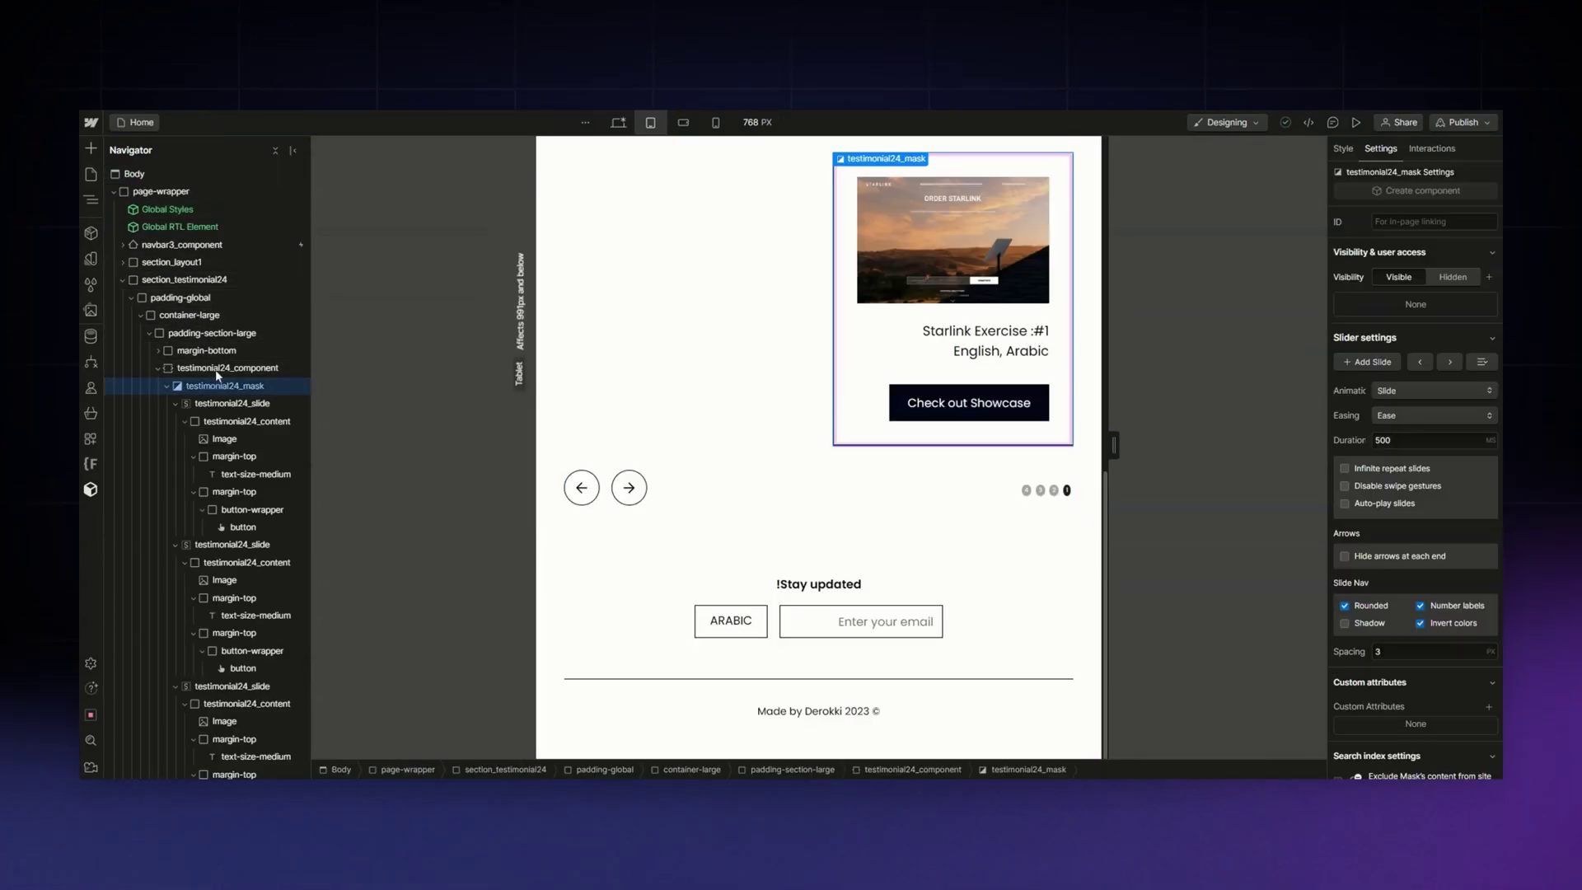
click(1489, 707)
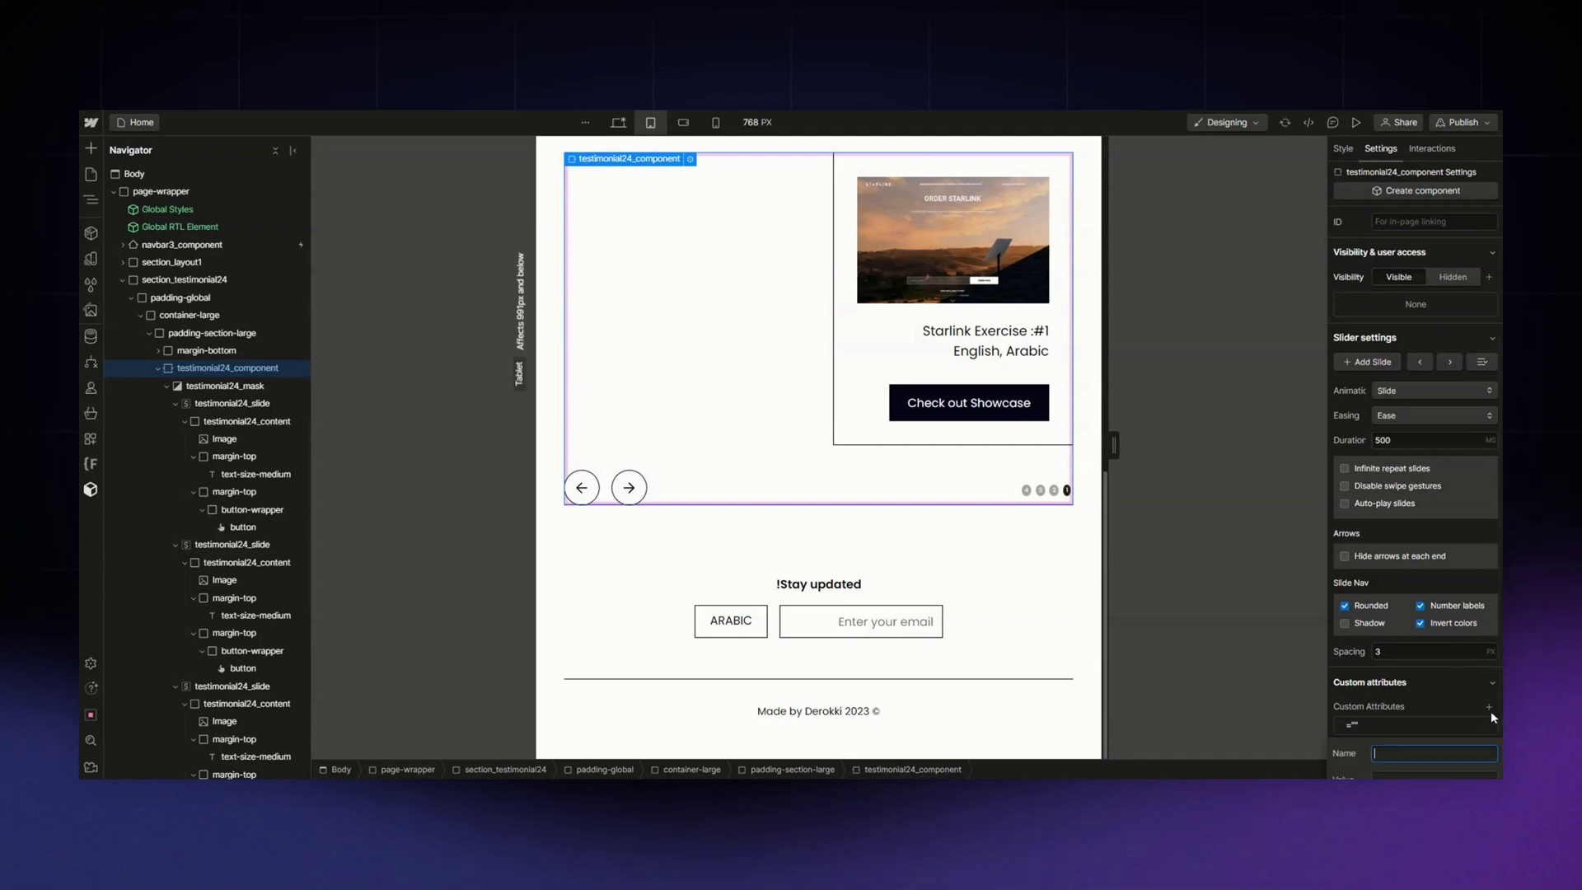
key(ctrl+v)
key(Tab)
text(s)
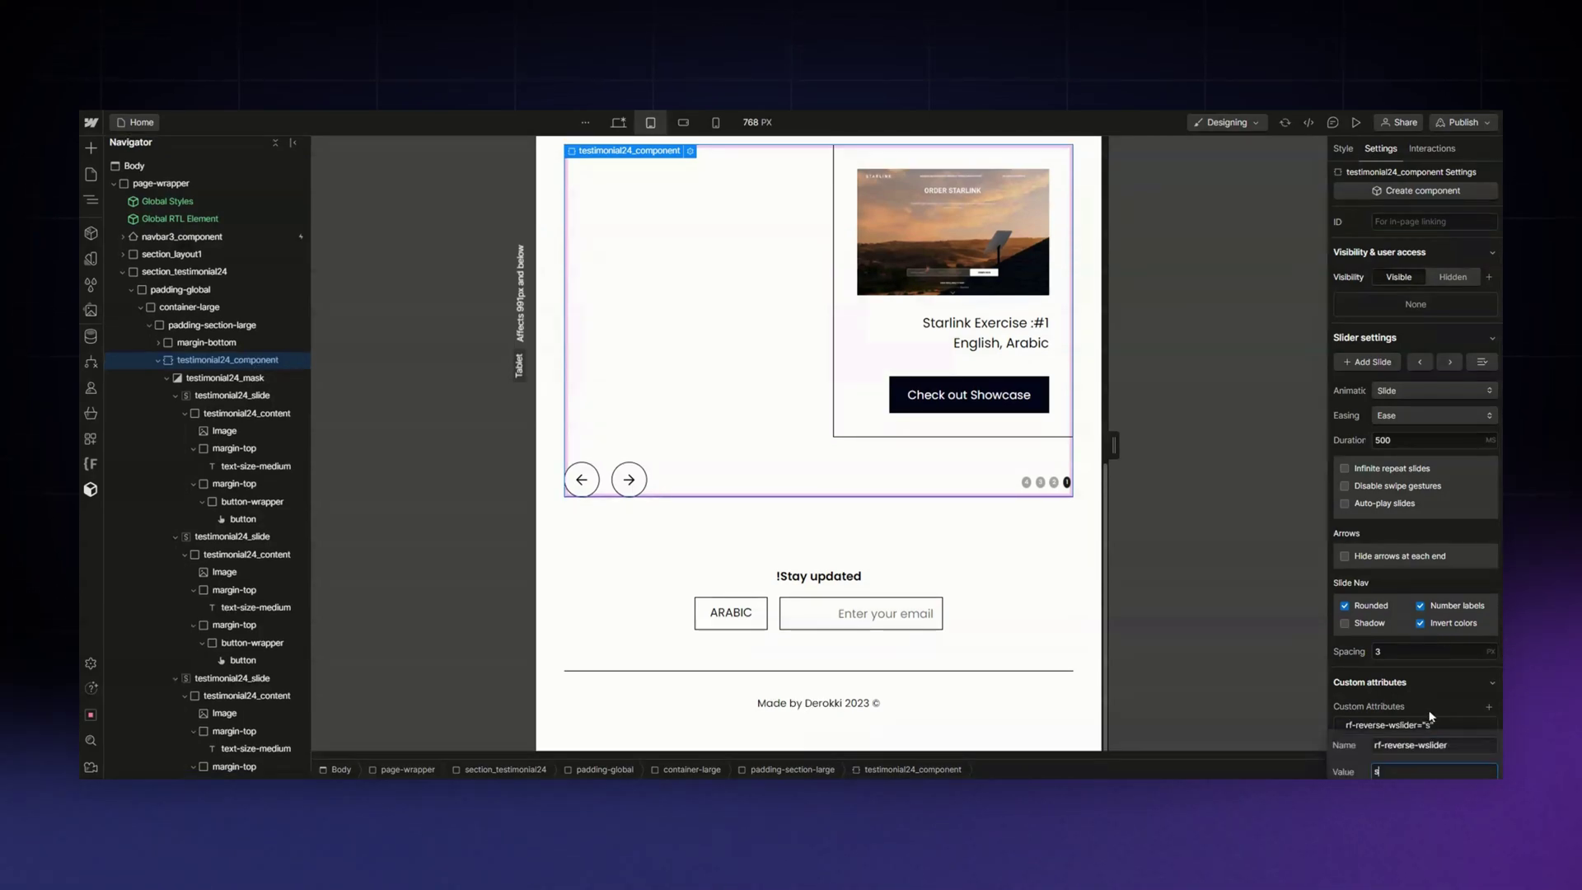
text(lider)
key(Return)
Correct the value of navbar3_component's rf-reverse-navbarmenu attribute to rtl-navbar.
scroll(740, 429, up, 10)
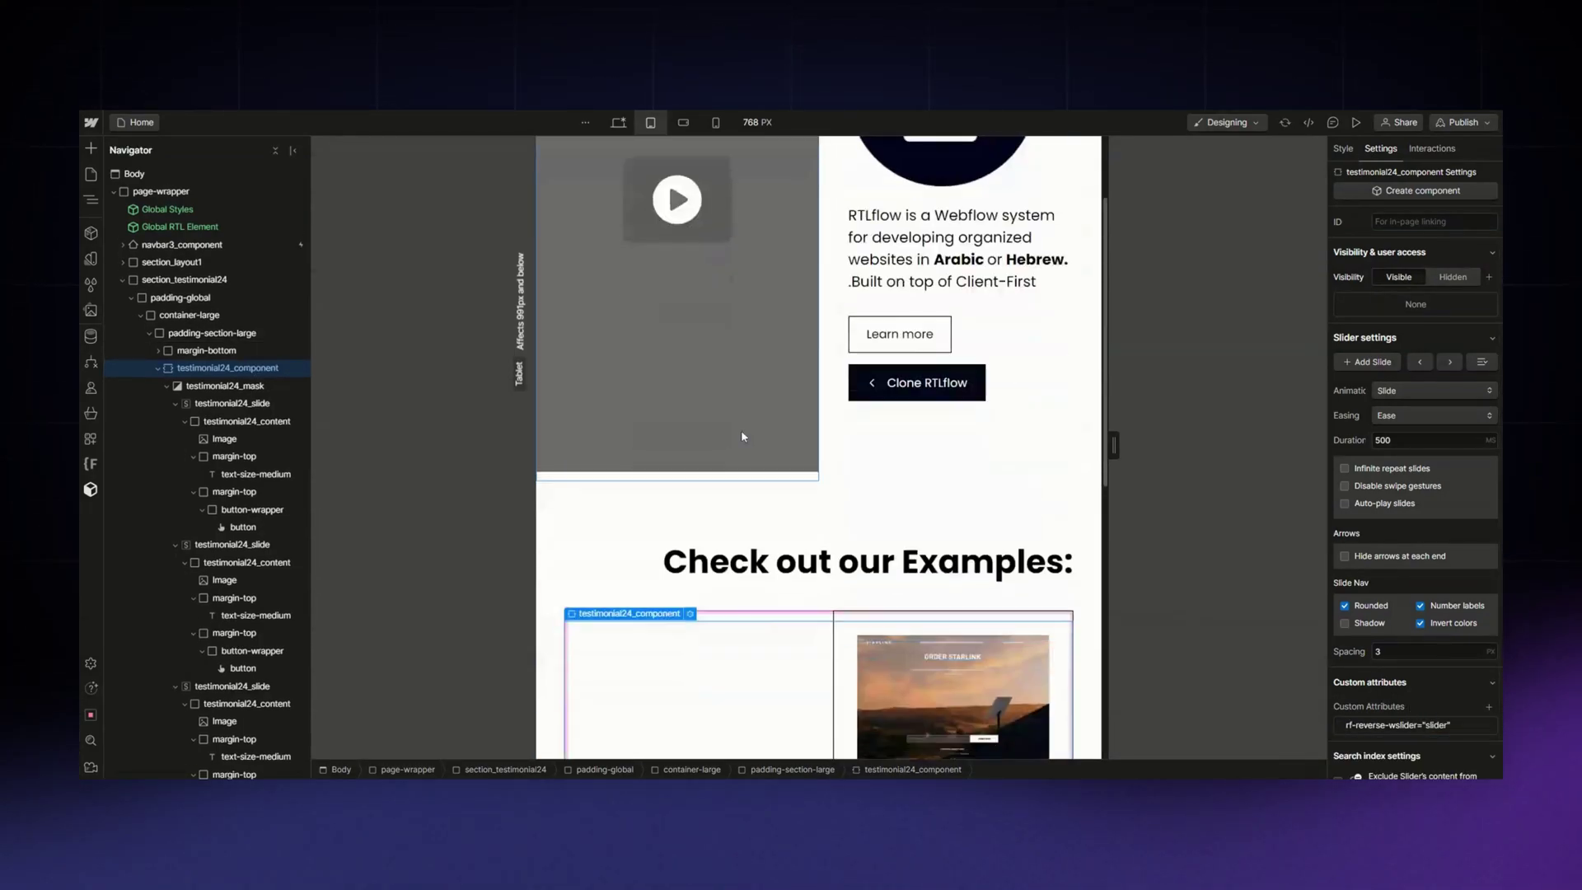
click(587, 185)
click(199, 246)
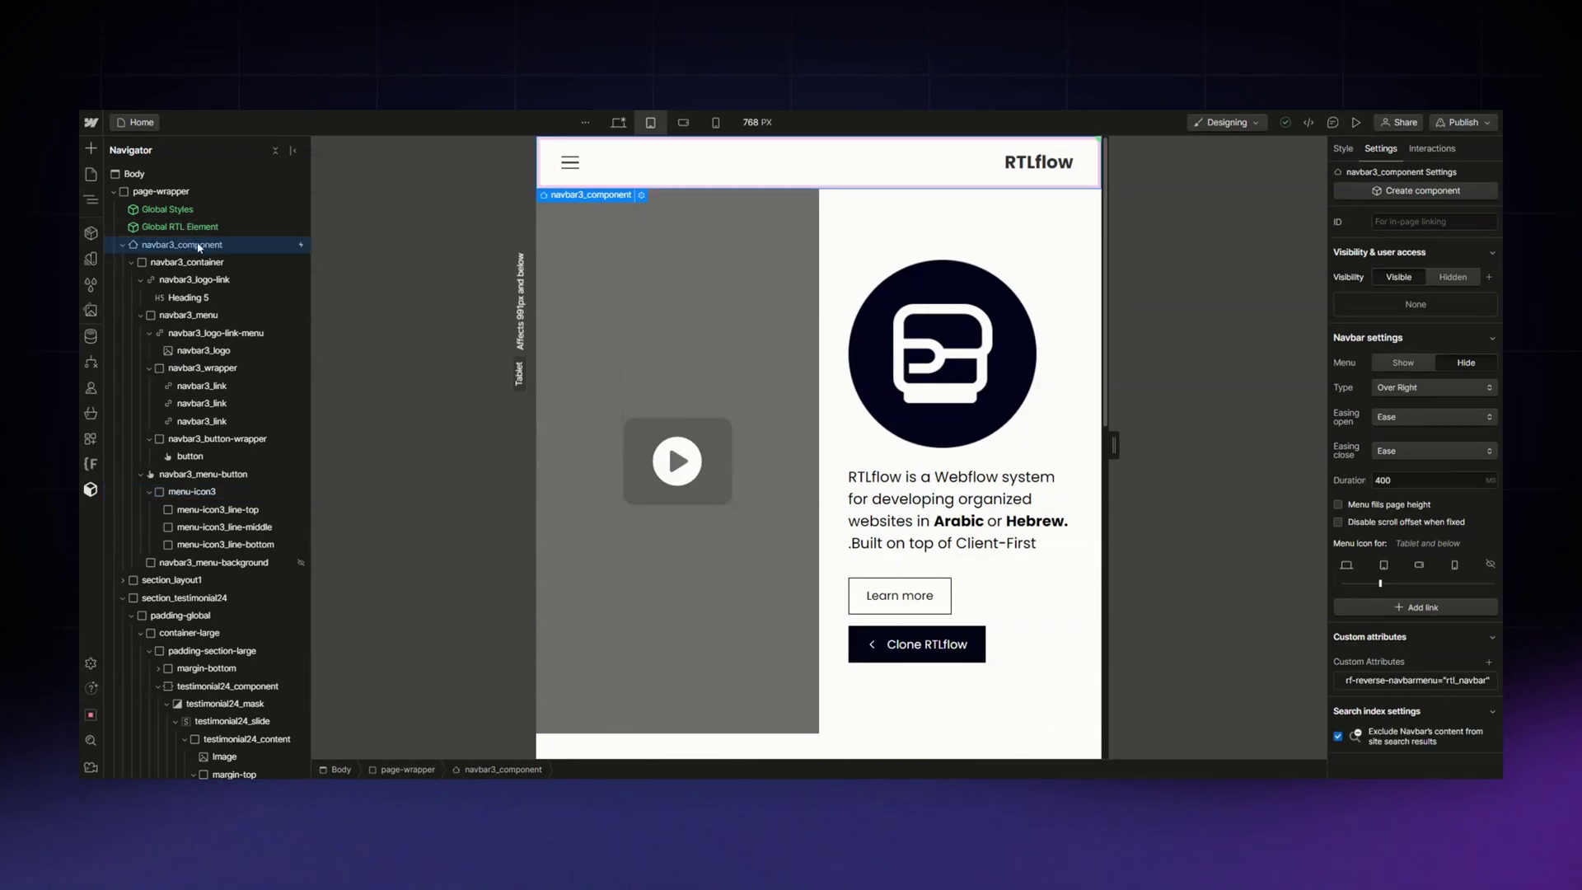
click(1467, 680)
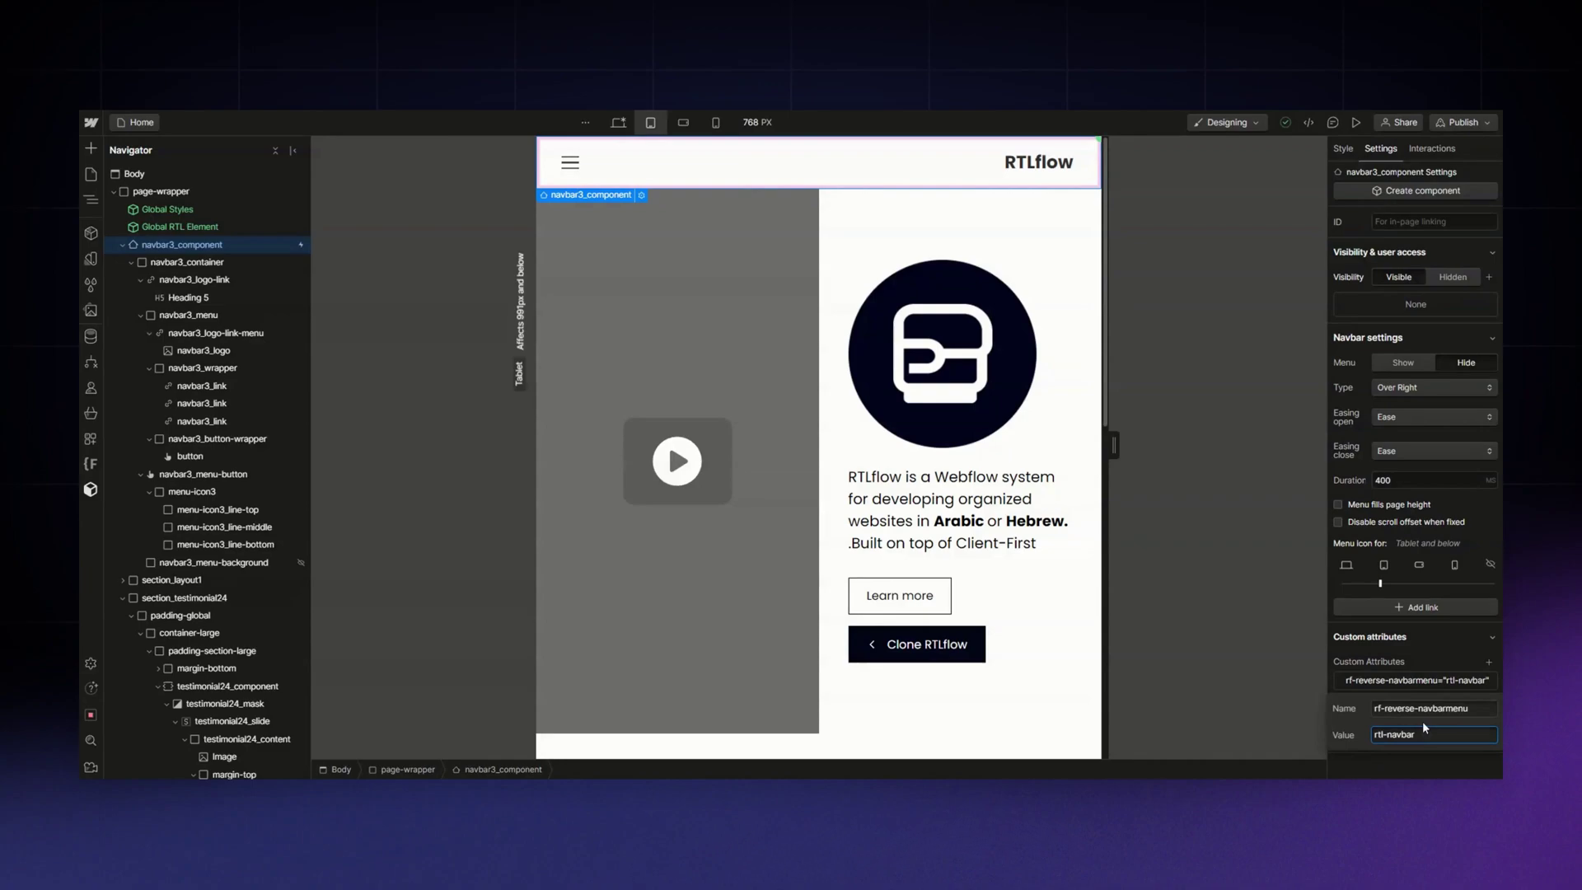
click(1440, 657)
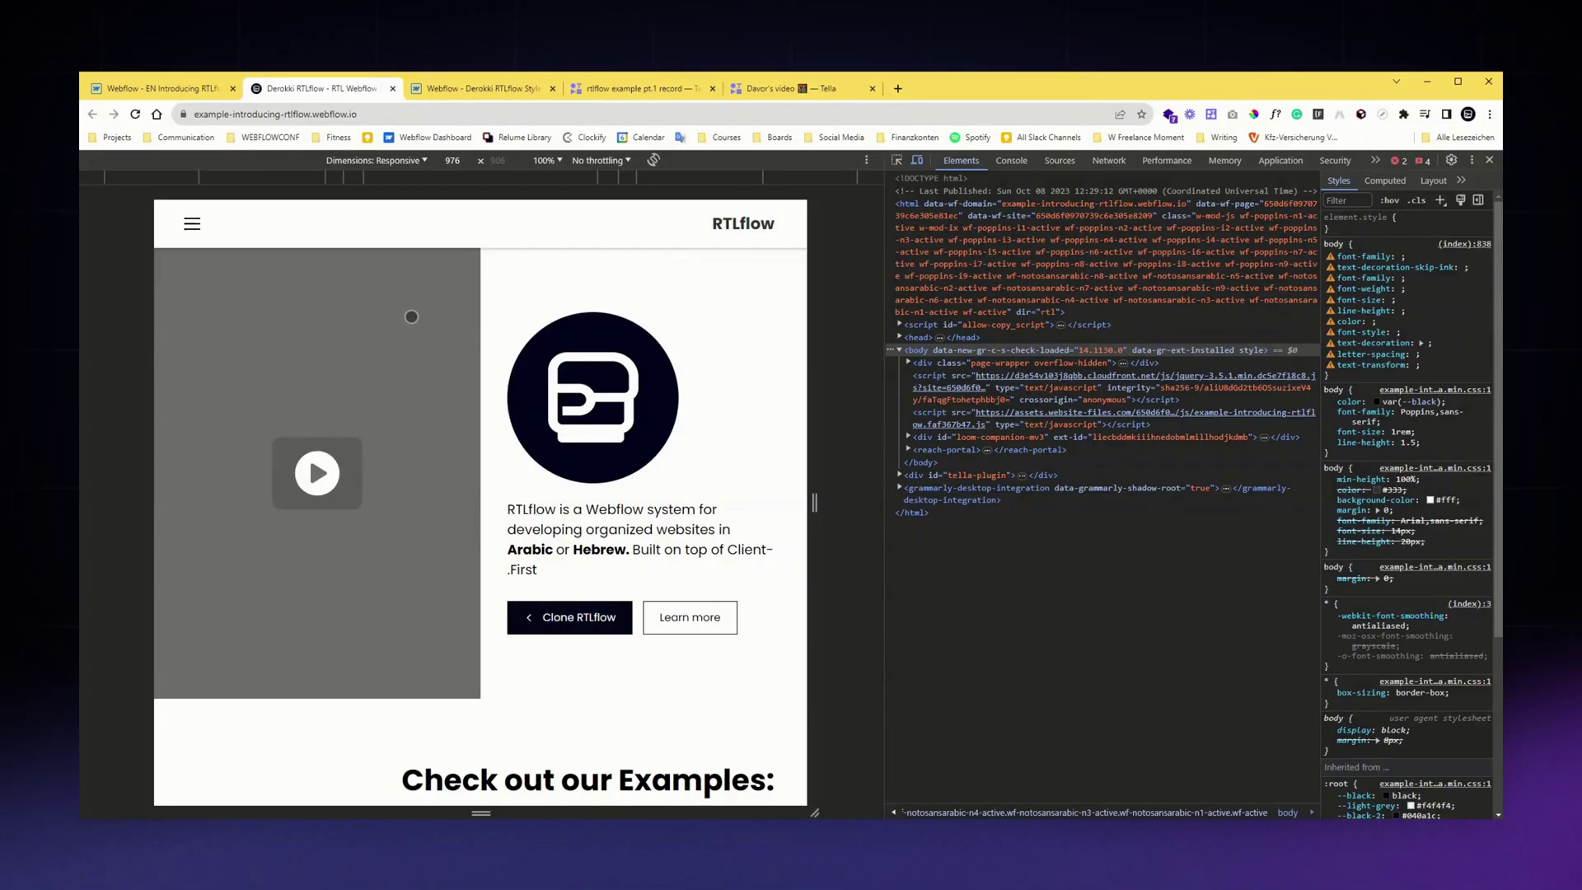
Test opening and closing the navbar menu on the published right-to-left site, and advance through the examples slider.
click(200, 228)
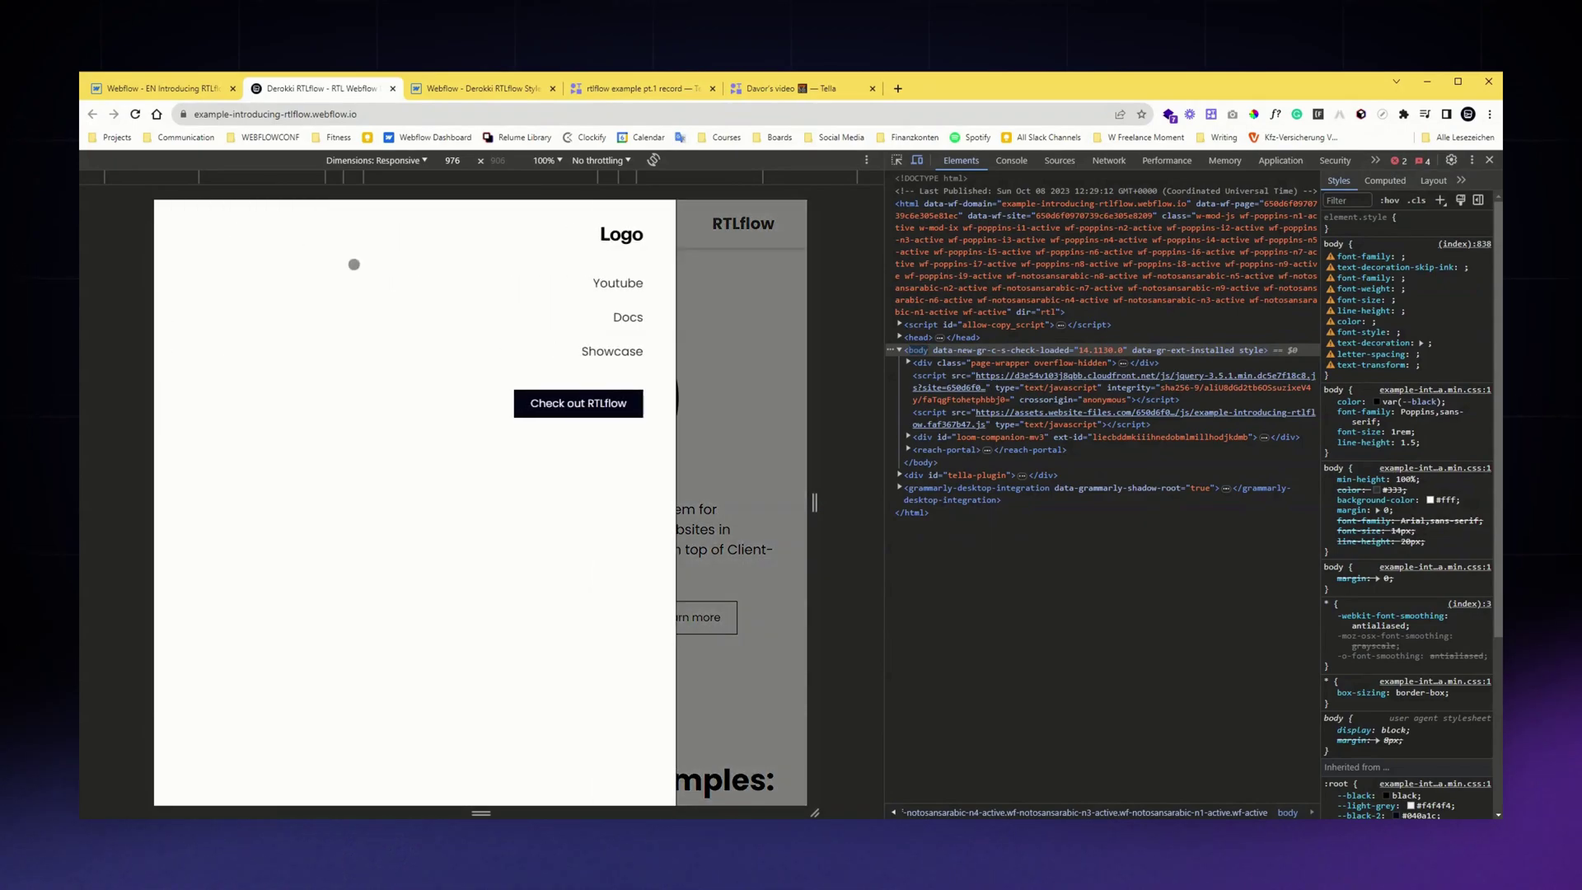
click(708, 339)
scroll(524, 507, down, 7)
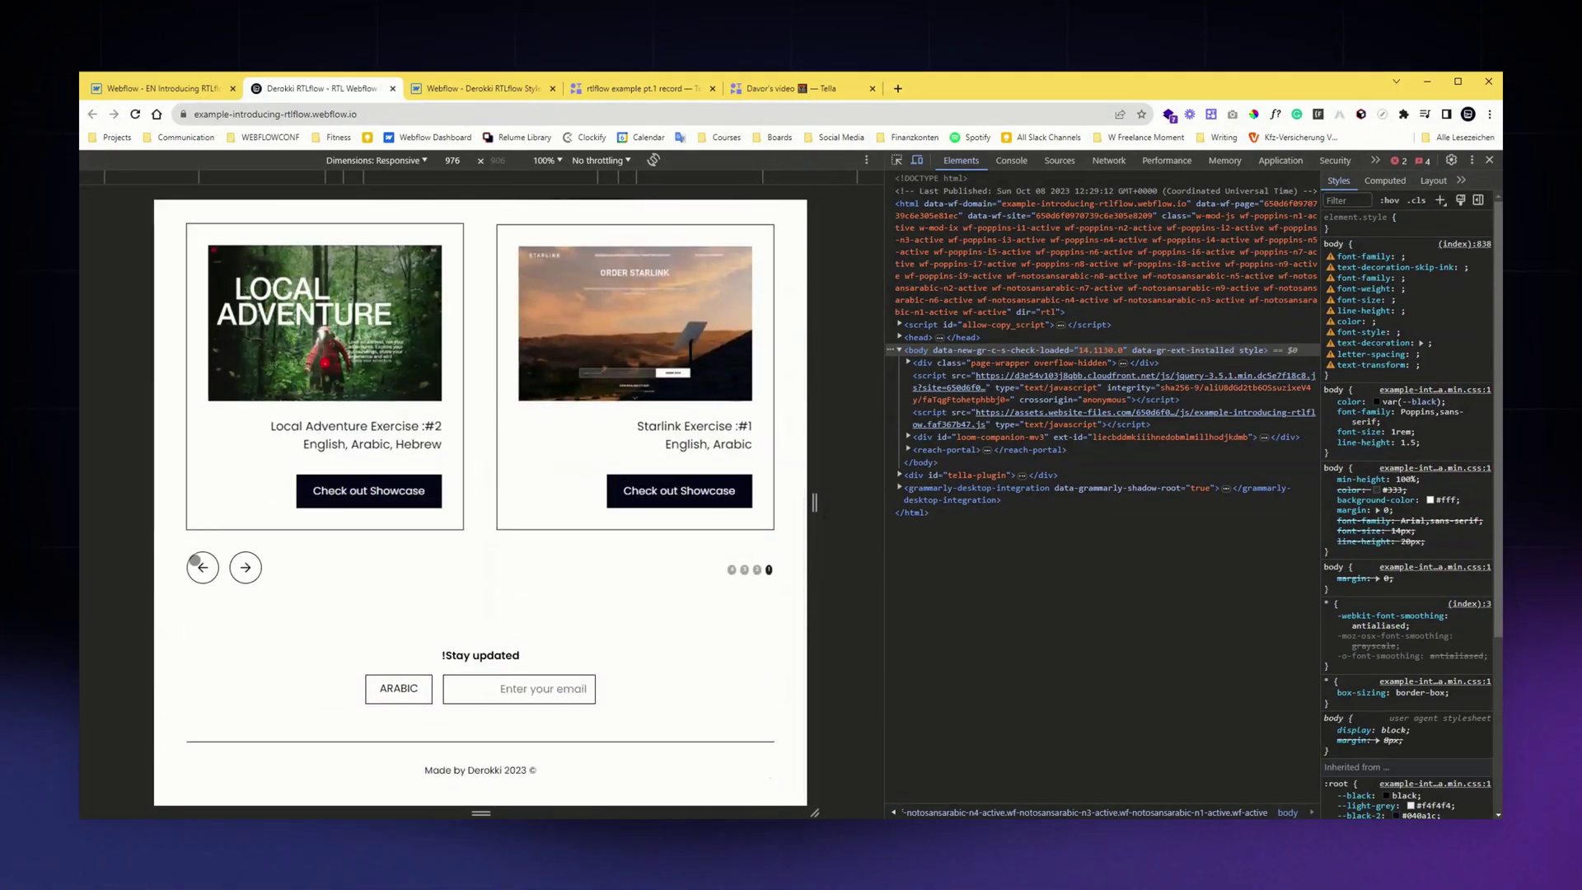
click(201, 567)
click(201, 567)
click(201, 567)
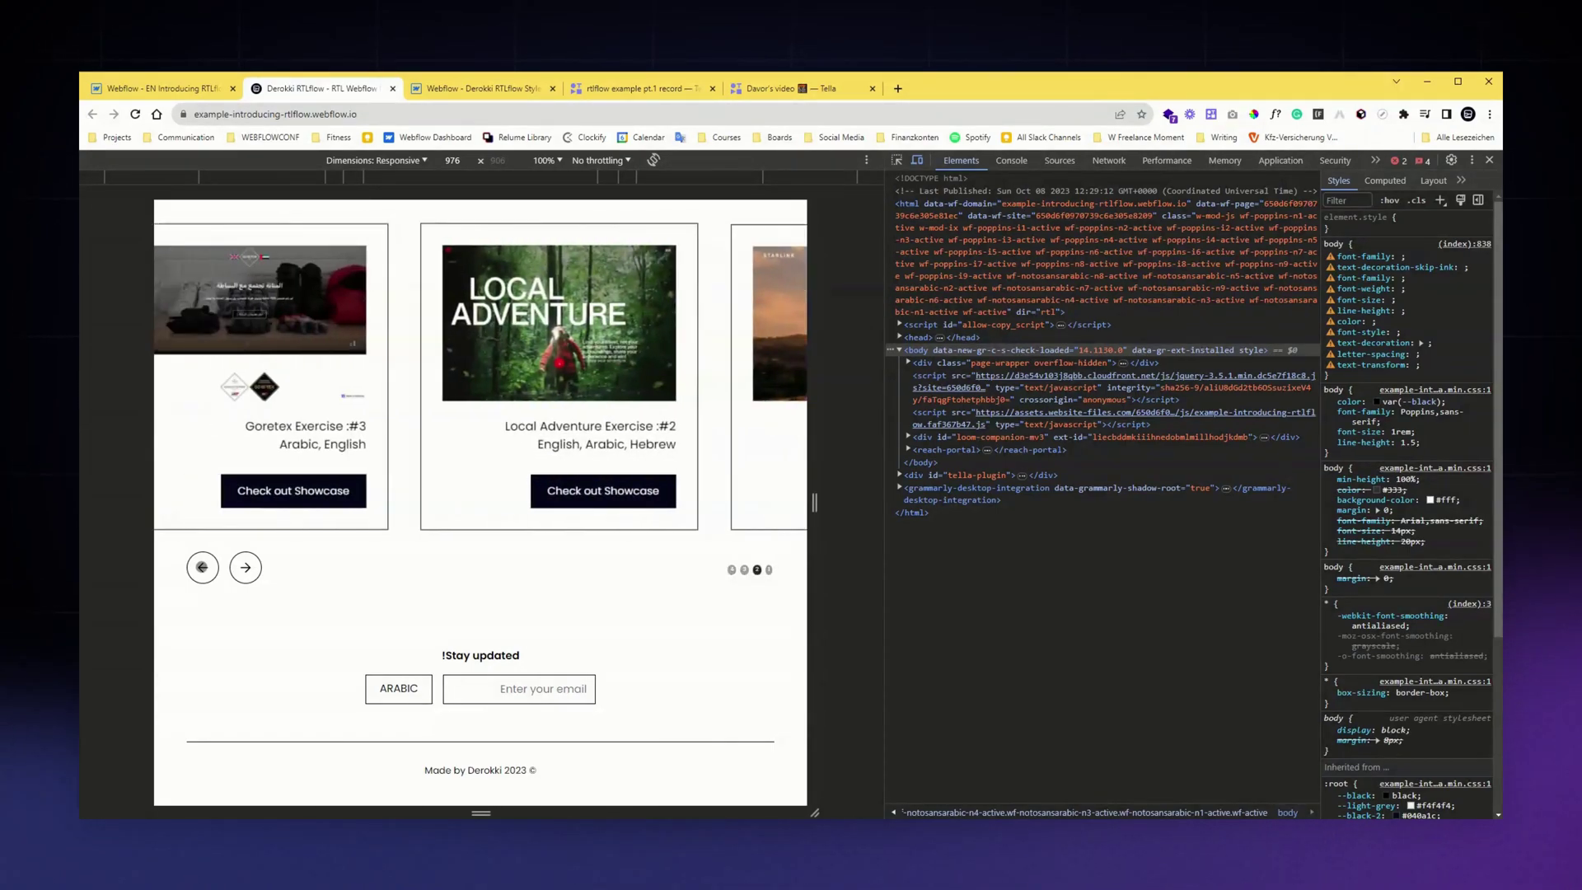
click(201, 567)
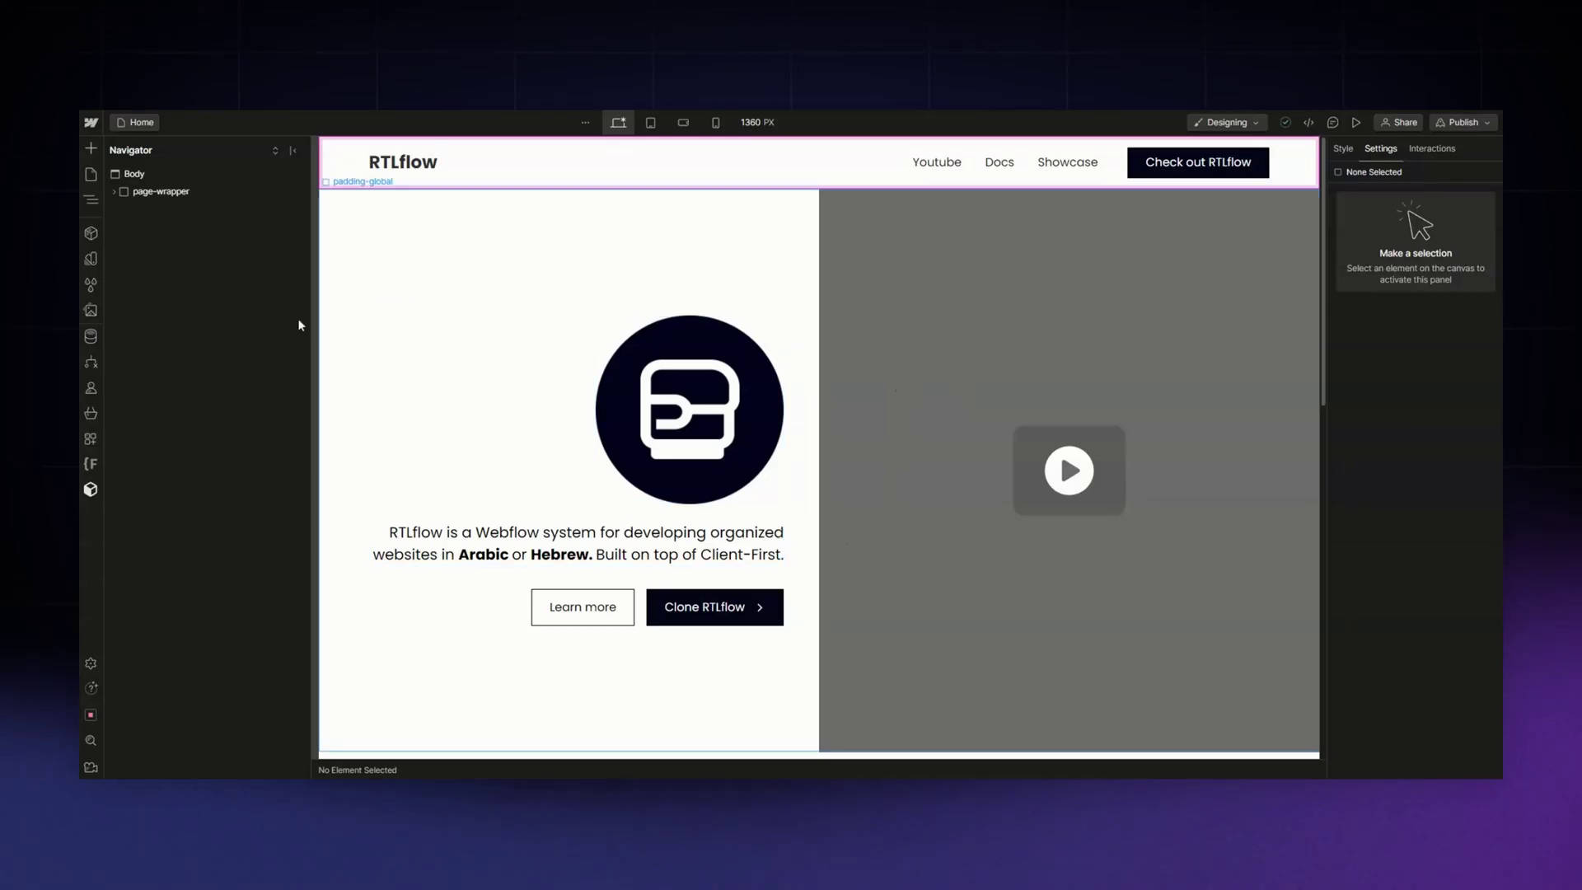
Examine the CSS overrides in the rtlflow-global-elements embed of the Global Styles component.
click(116, 193)
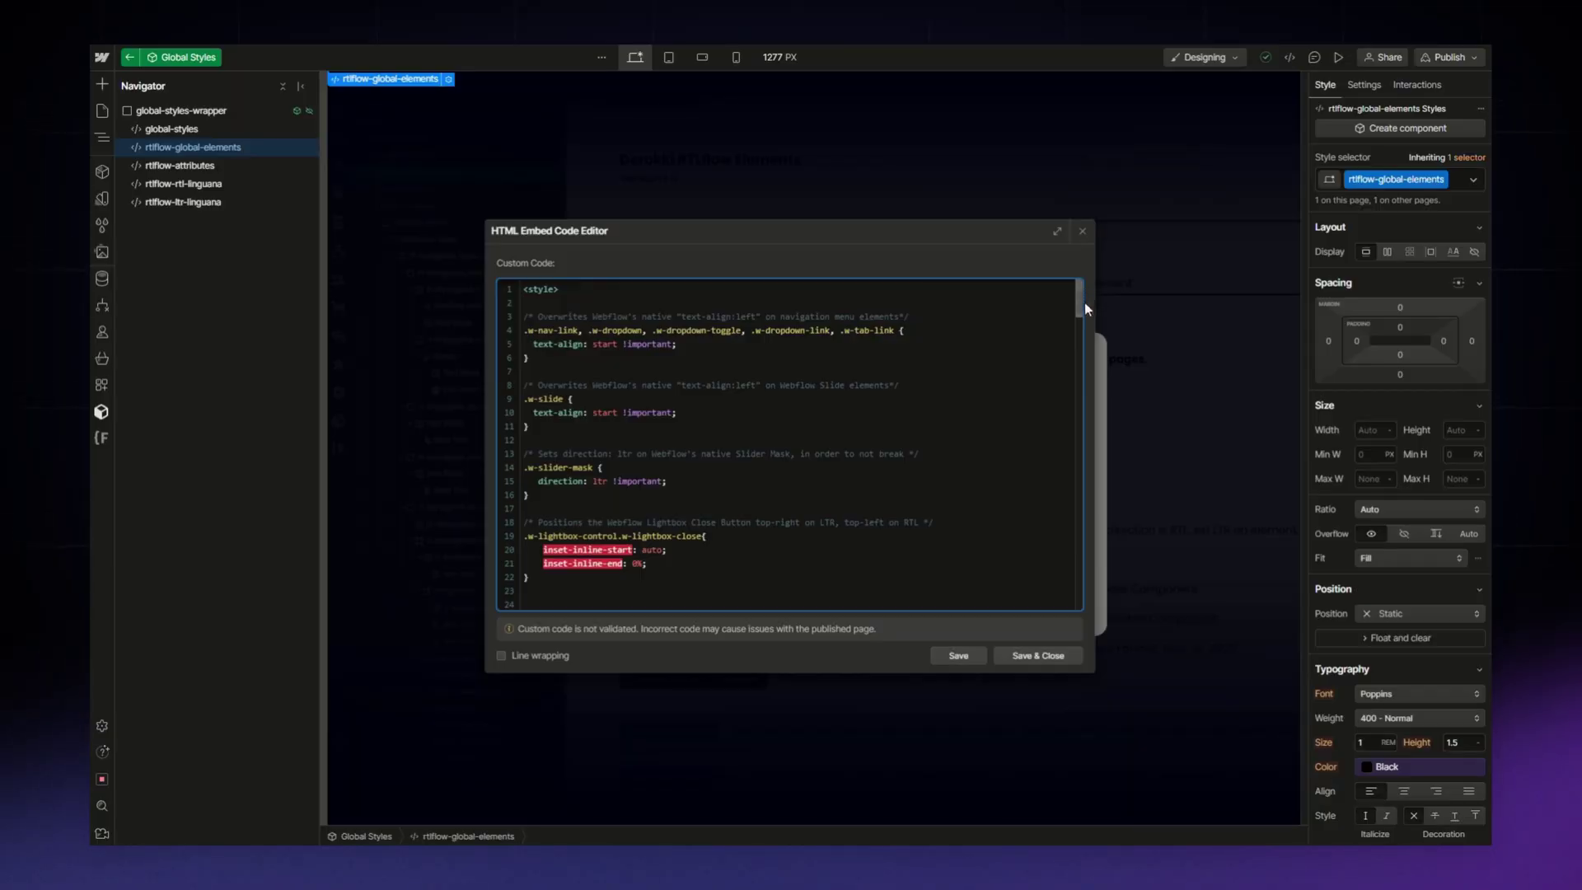
drag(1084, 303, 1075, 601)
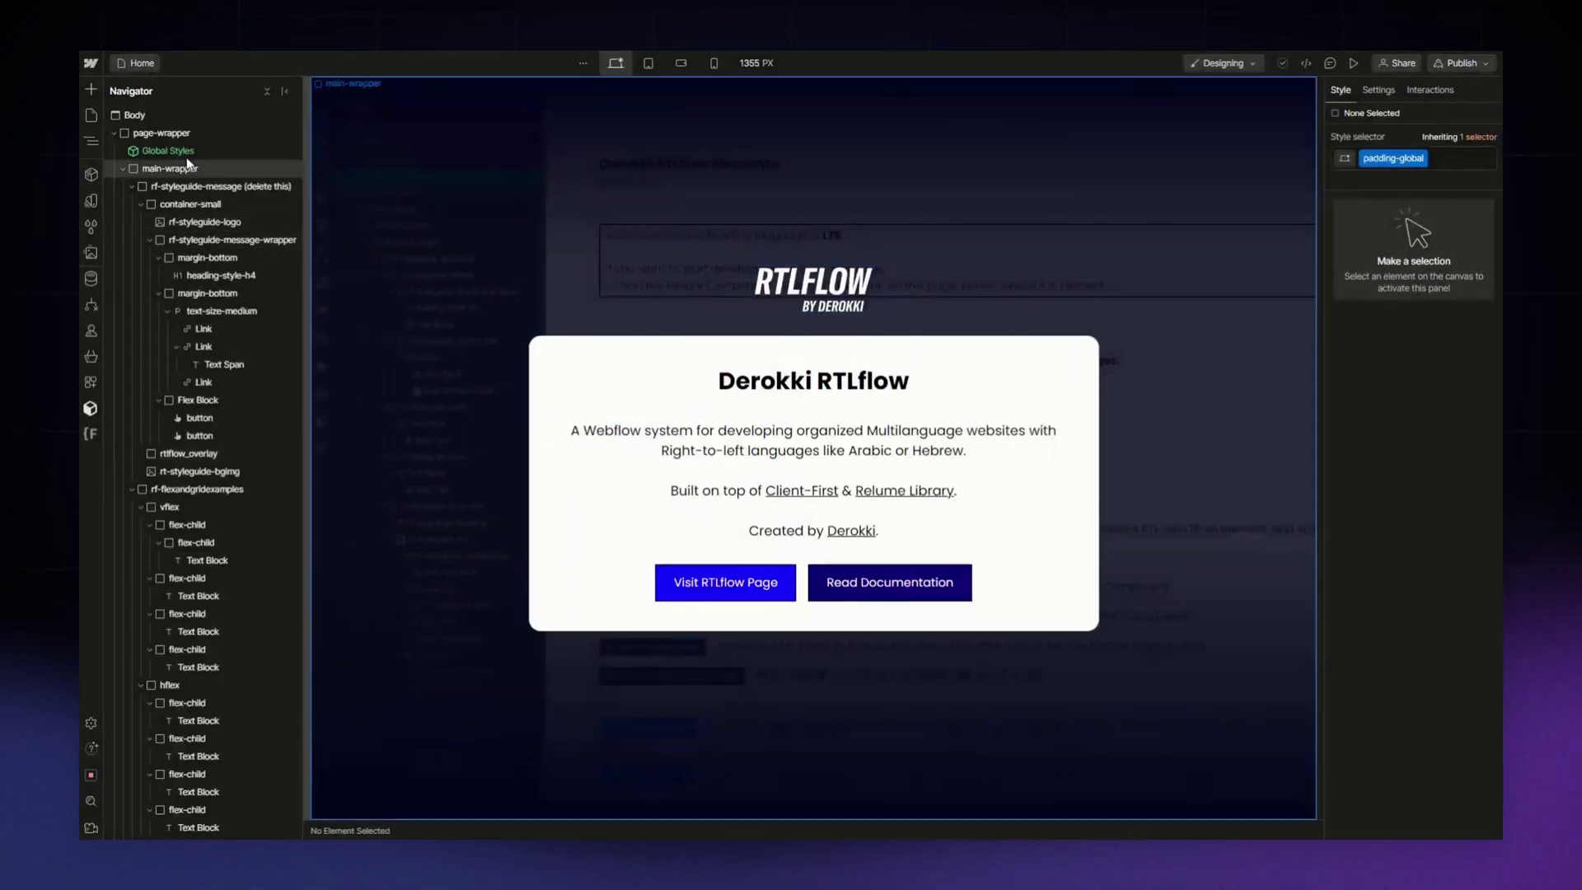
Open the rtlflow-rtl-linguana embed of the Global Styles component and delete the comment-opening line 5 of its script.
double_click(183, 152)
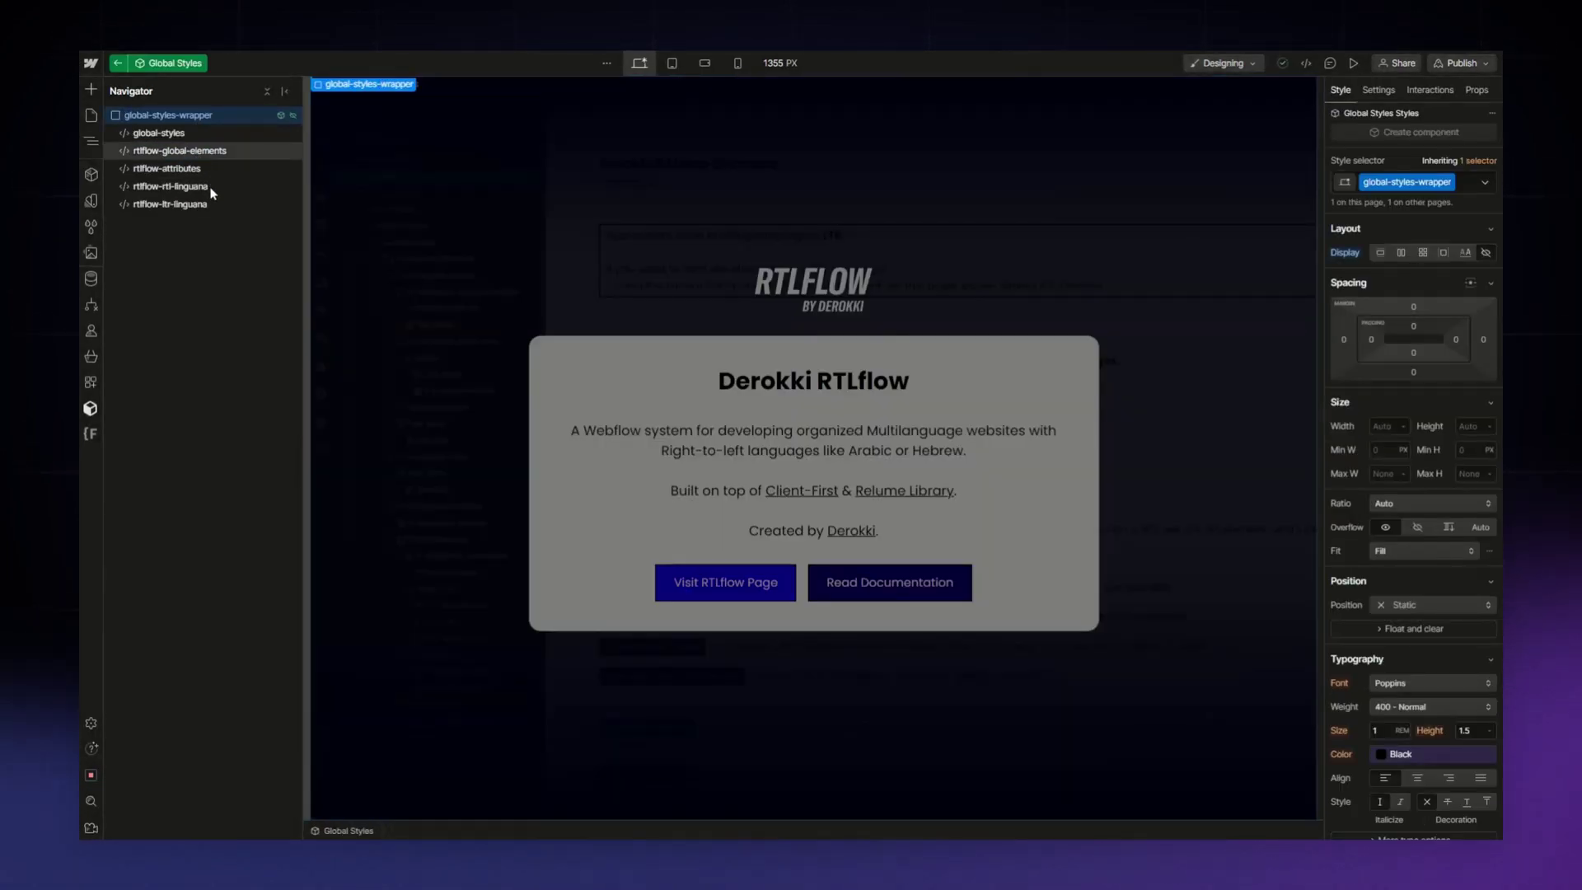
click(182, 186)
click(410, 84)
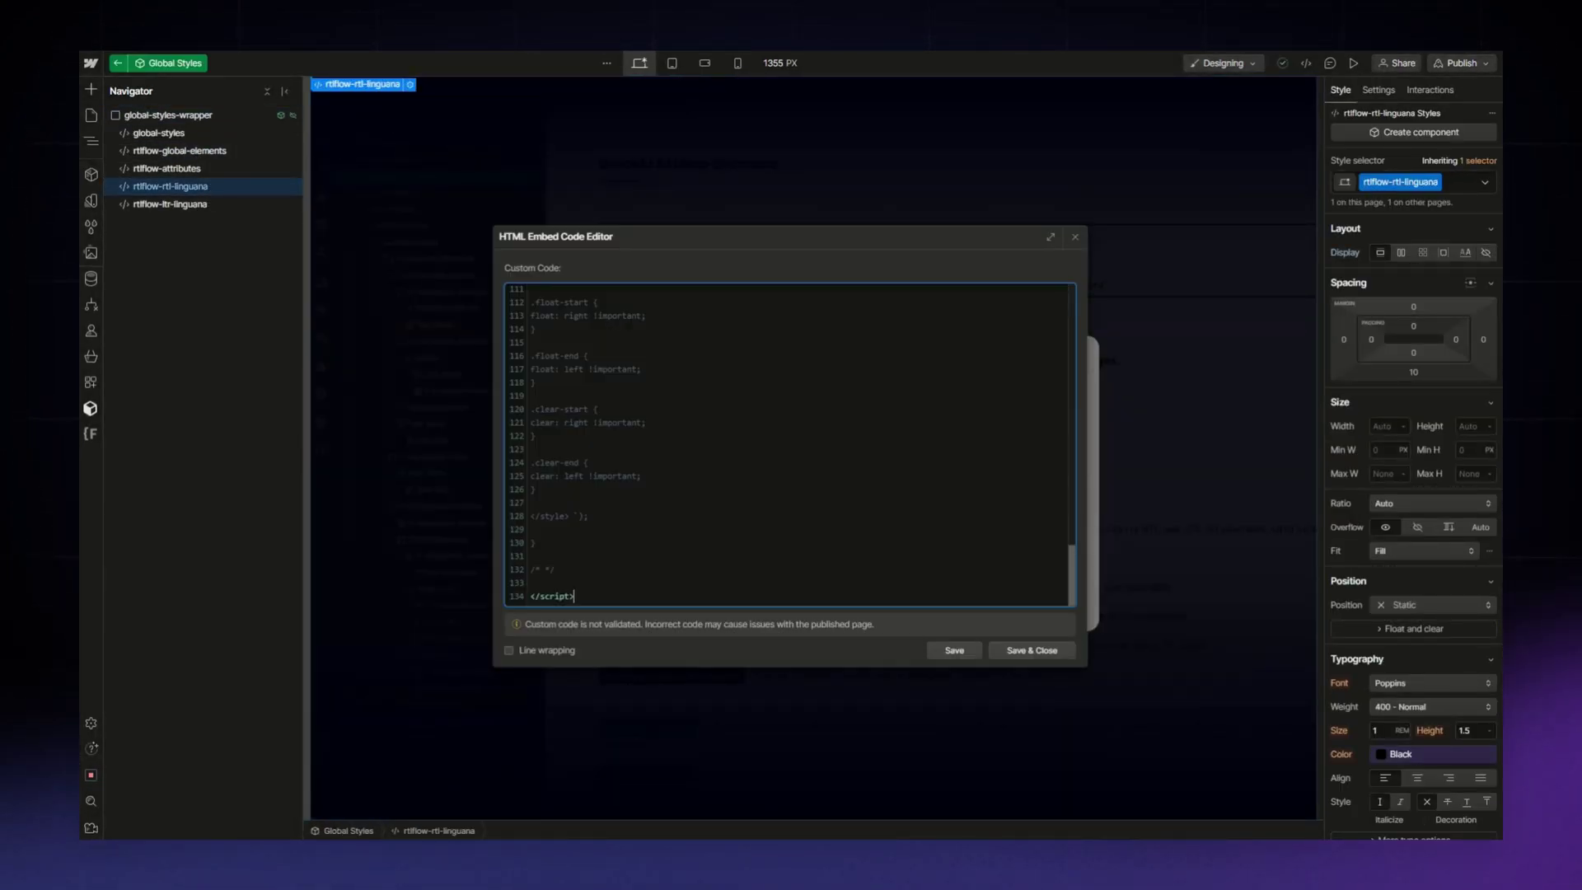
scroll(790, 445, up, 3)
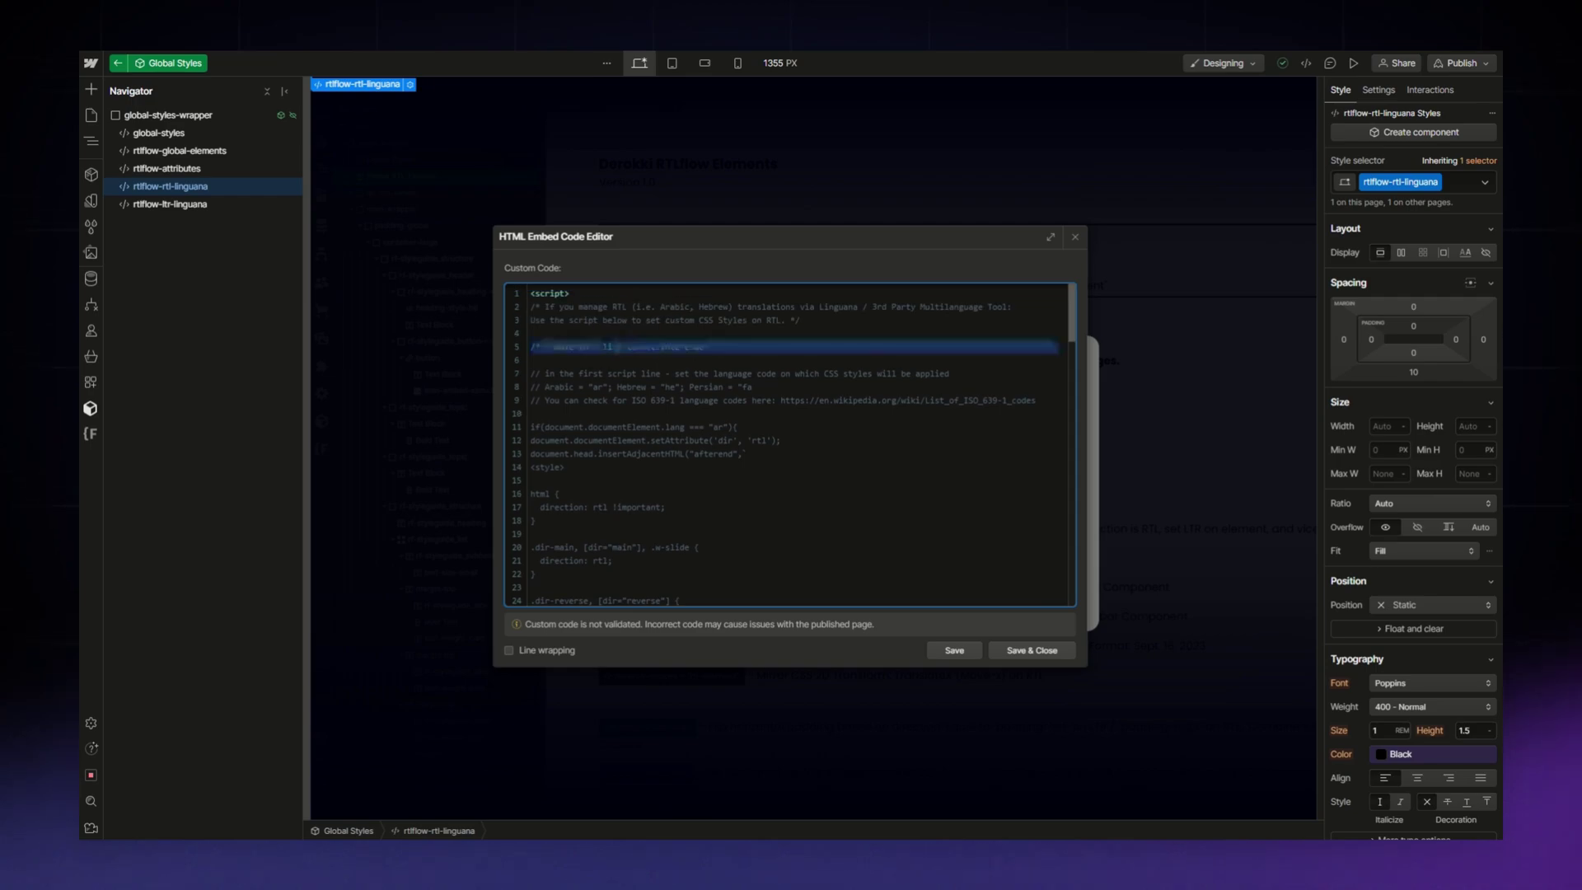
key(BackSpace)
key(BackSpace)
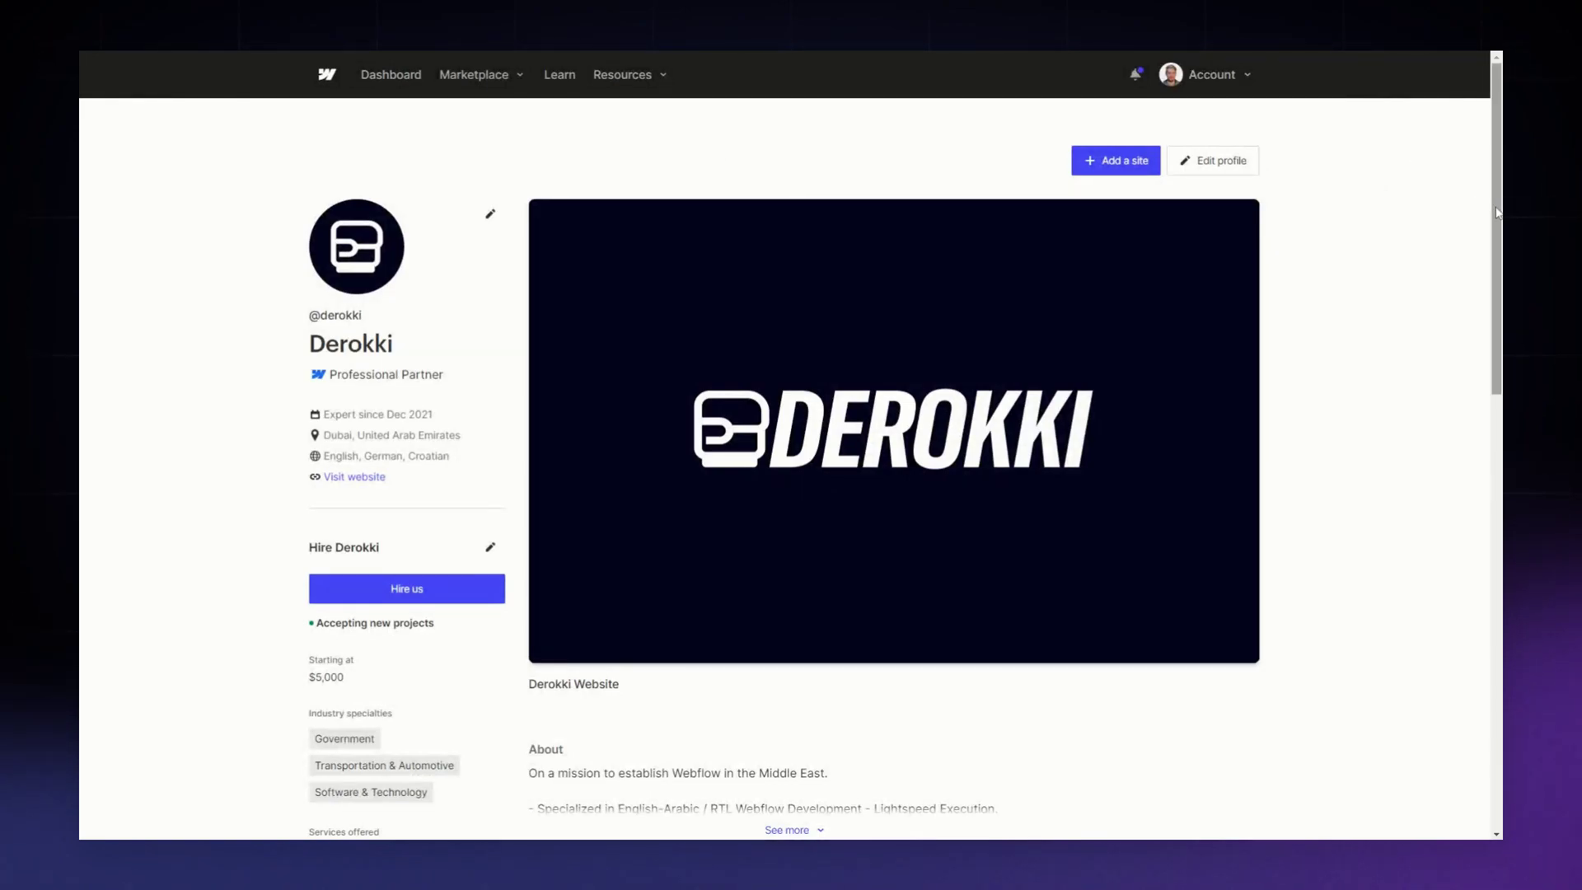
Browse the sites on the Derokki Webflow profile and read the description of the Starlink English-Arabic rebuild.
drag(1497, 213, 1484, 513)
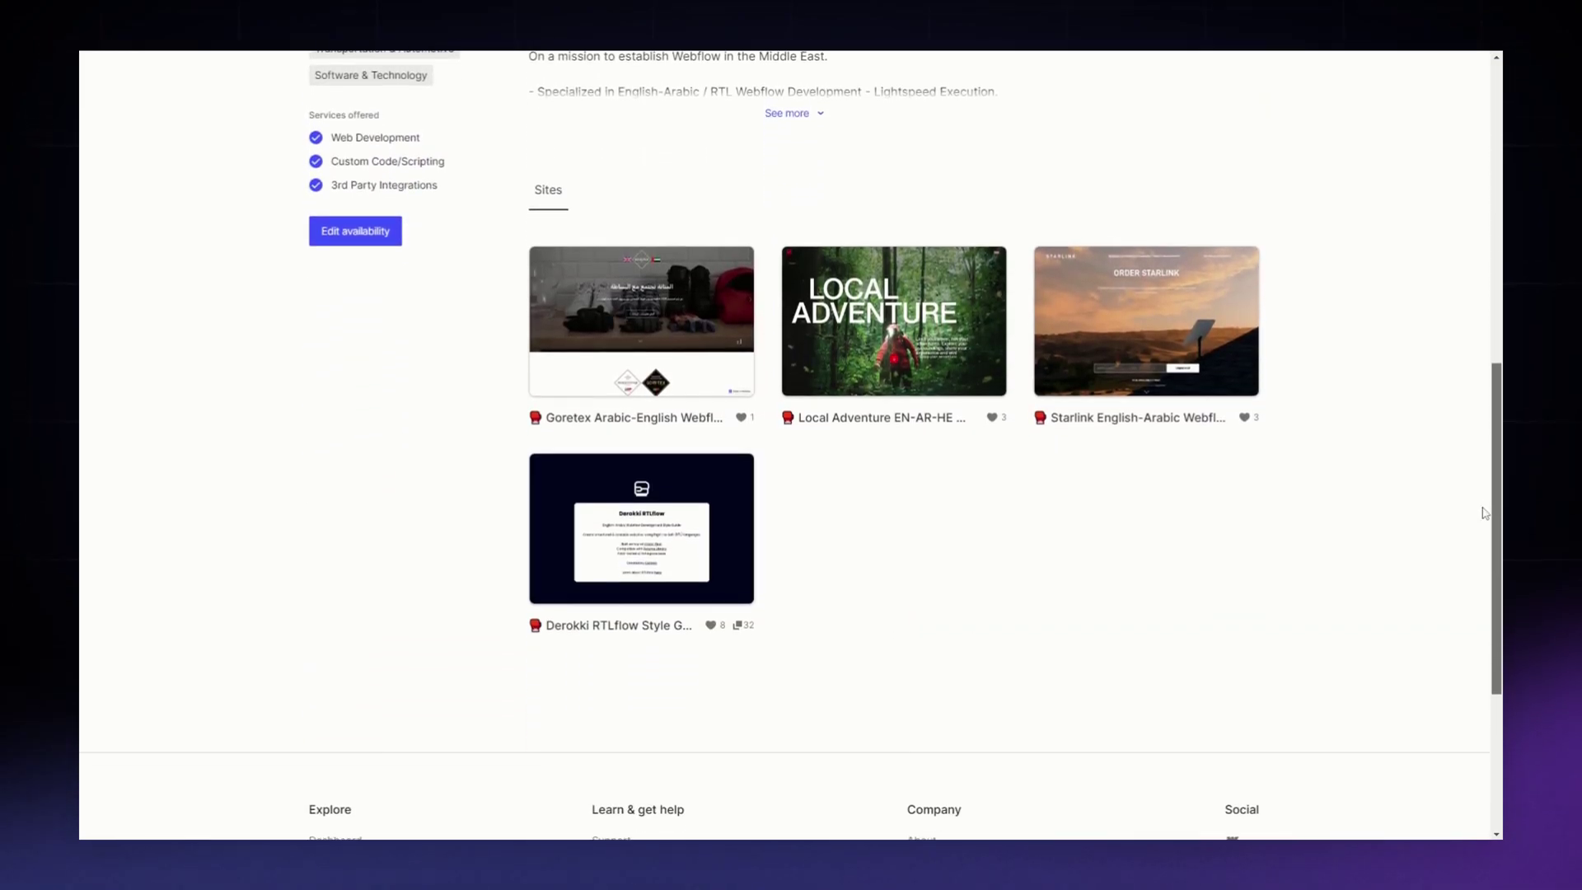
click(1158, 324)
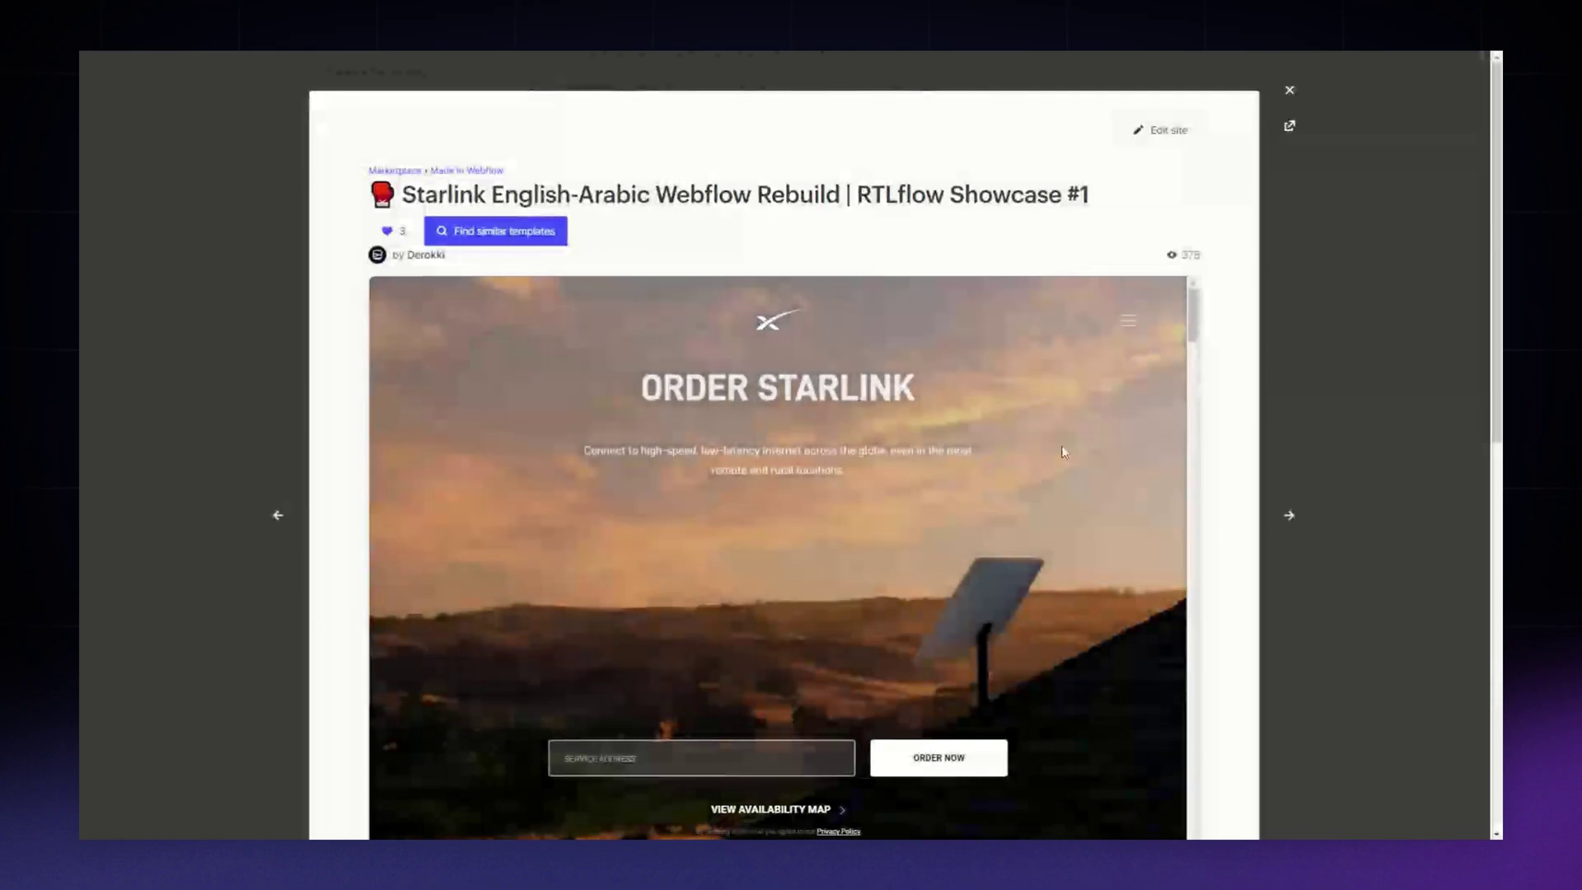
scroll(1233, 379, down, 7)
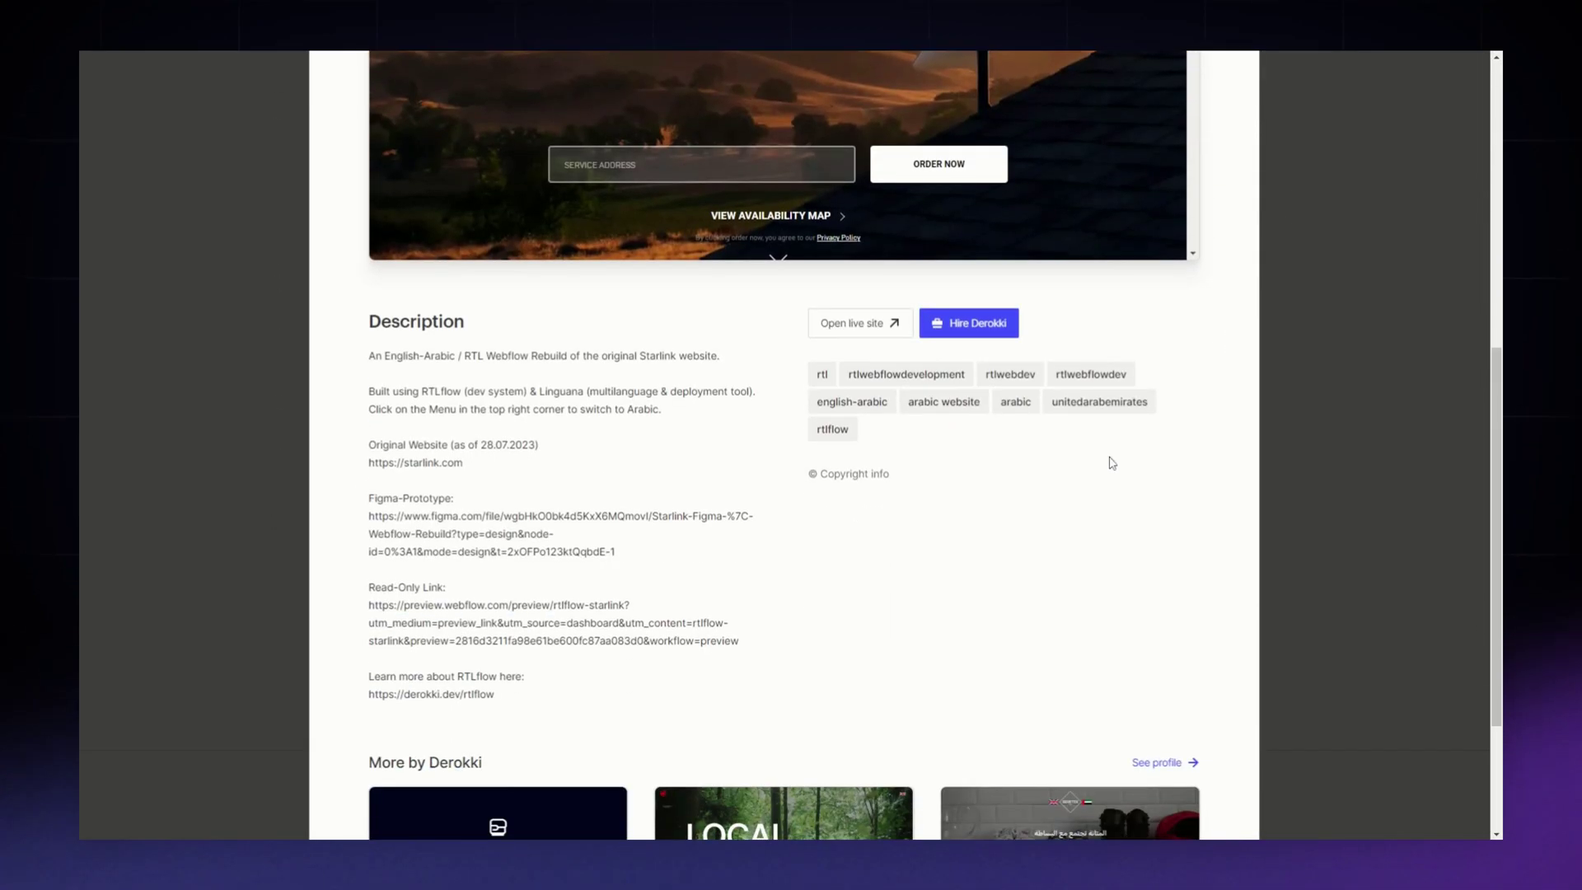